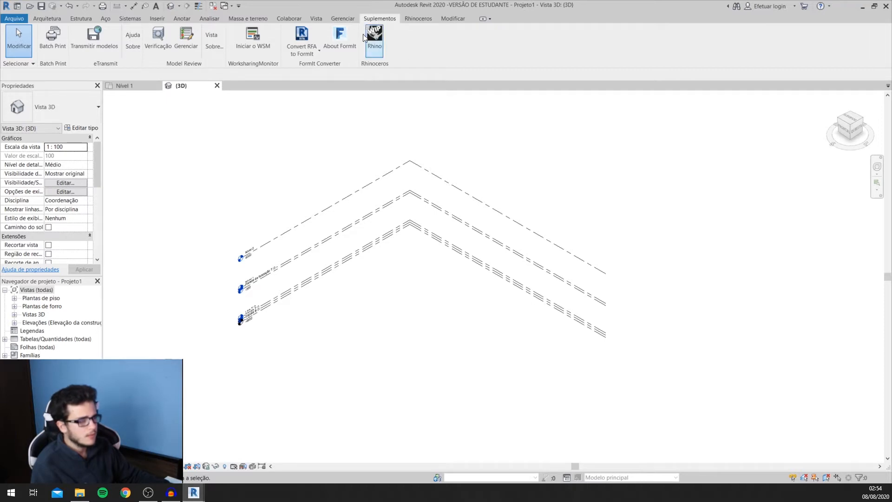
Step: Launch Rhino inside Revit, showing the 09_trimmingPolylines model alongside Grasshopper
left_click(421, 19)
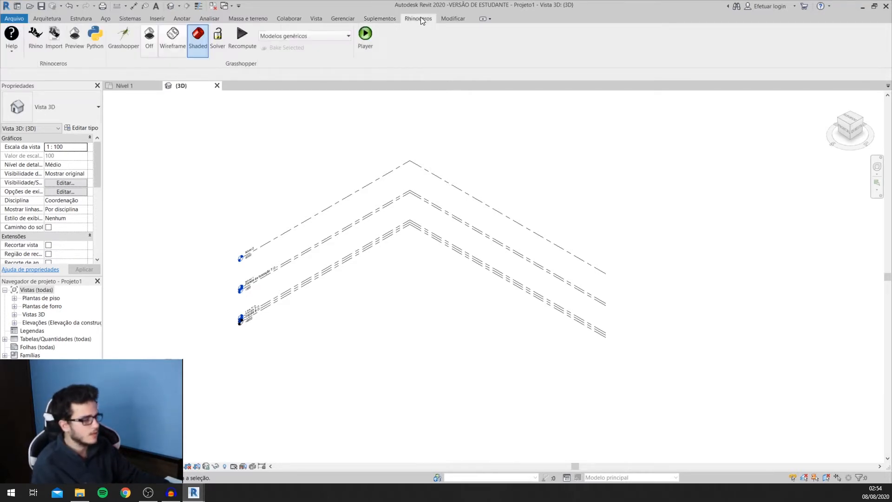
scroll(365, 139, "down", 1)
scroll(465, 229, "up", 1)
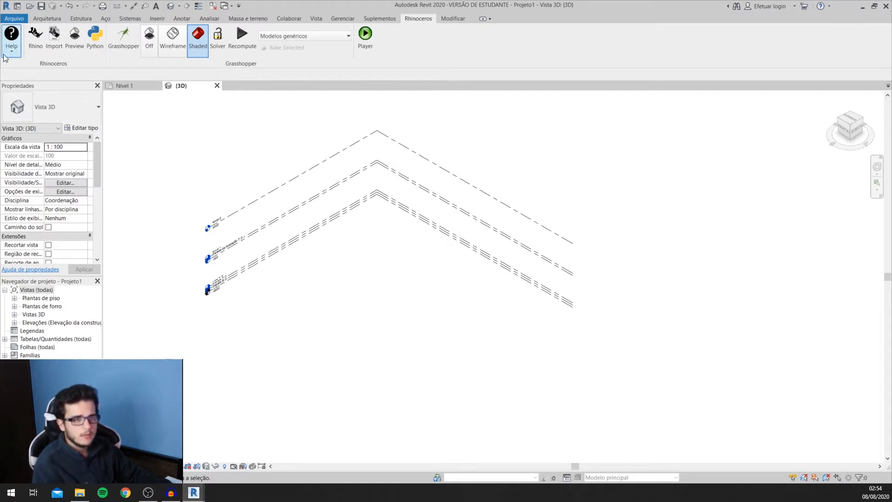
left_click(37, 36)
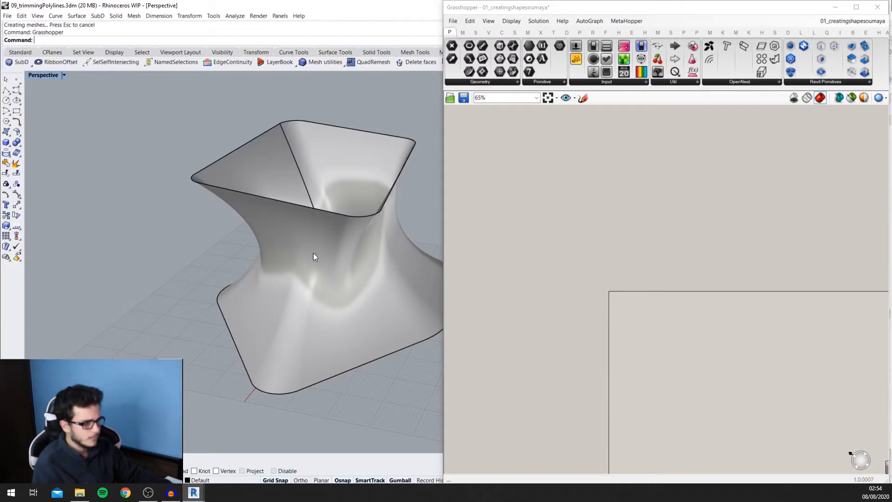
Step: Examine the flared, twisted surface in the Rhino perspective view from above and from the side
scroll(314, 253, "down", 4)
right_click_drag(285, 246, 295, 232)
scroll(316, 202, "up", 5)
scroll(330, 192, "down", 6)
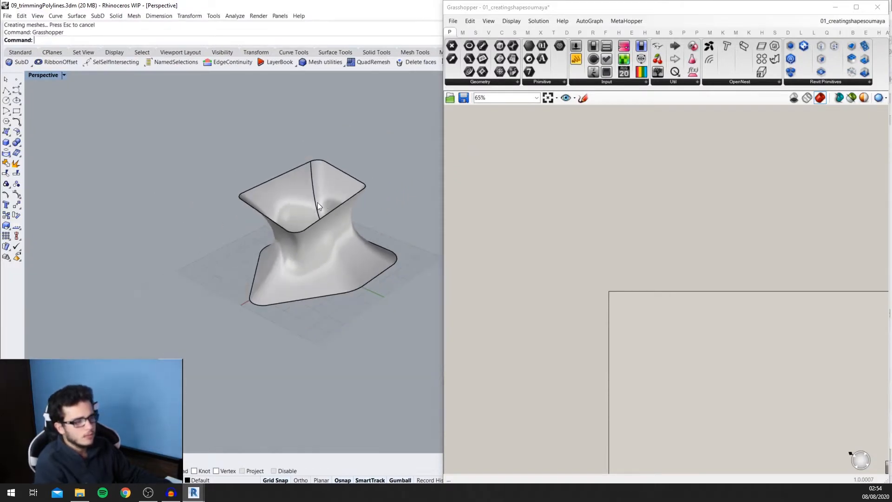
right_click_drag(318, 203, 345, 192)
scroll(363, 192, "up", 2)
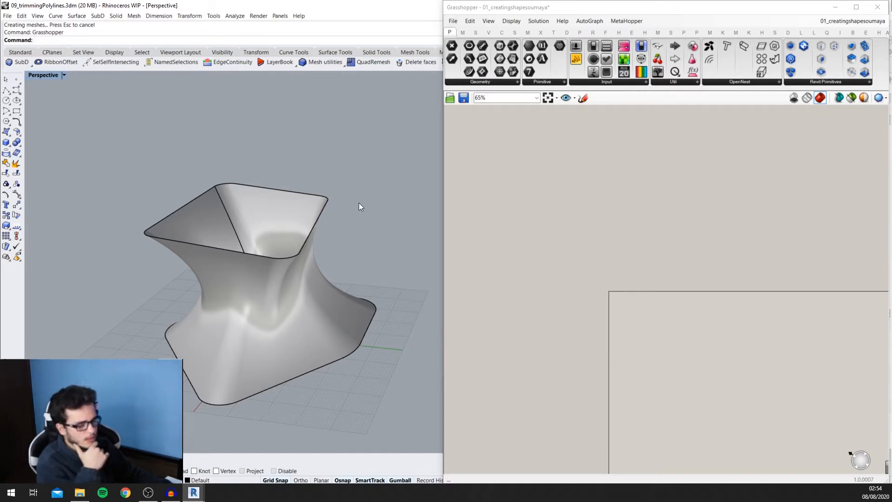
right_click_drag(319, 292, 341, 297)
scroll(350, 271, "up", 2)
scroll(274, 228, "down", 6)
right_click_drag(320, 218, 302, 255)
scroll(330, 170, "up", 5)
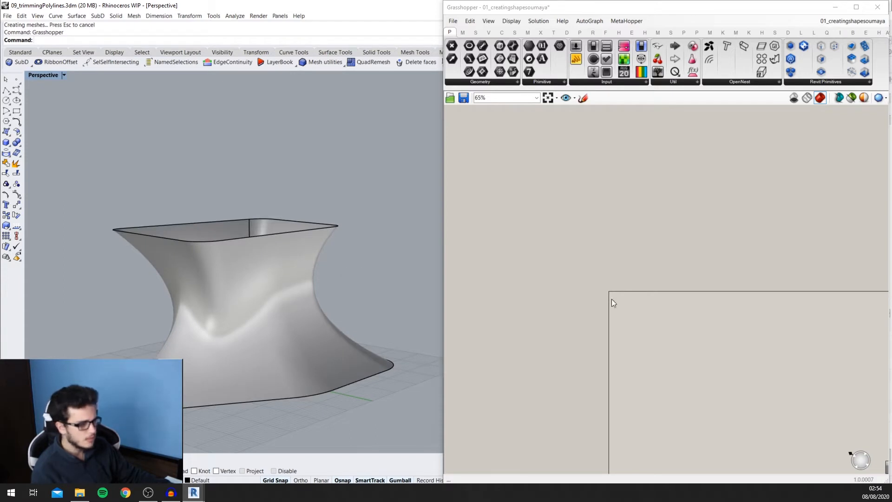
Step: Select the flared surface in Rhino and add a Surface parameter near the upper corner of the Grasshopper definition area
scroll(614, 297, "up", 4)
left_click(302, 333)
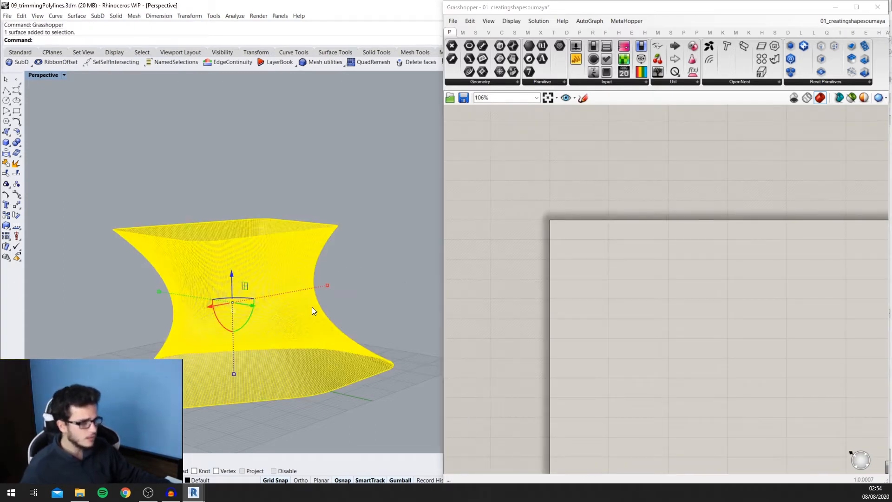
scroll(539, 293, "up", 3)
double_click(631, 216)
type("srf")
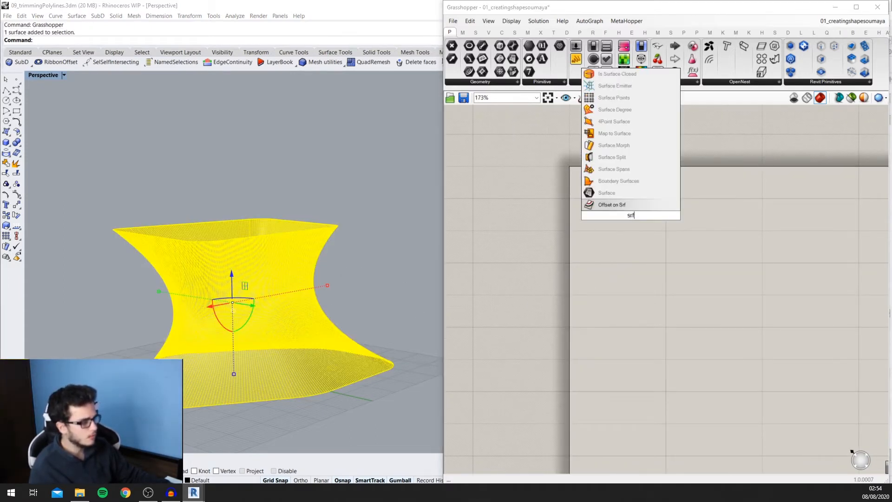
left_click(623, 192)
scroll(697, 146, "down", 1)
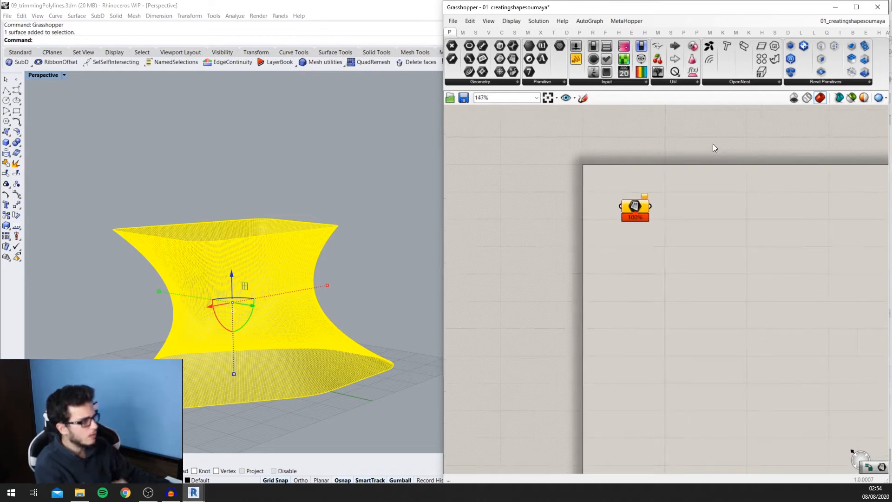
Step: Reference the selected Rhino surface in the Surface parameter and deselect it in the viewport
scroll(685, 185, "up", 2)
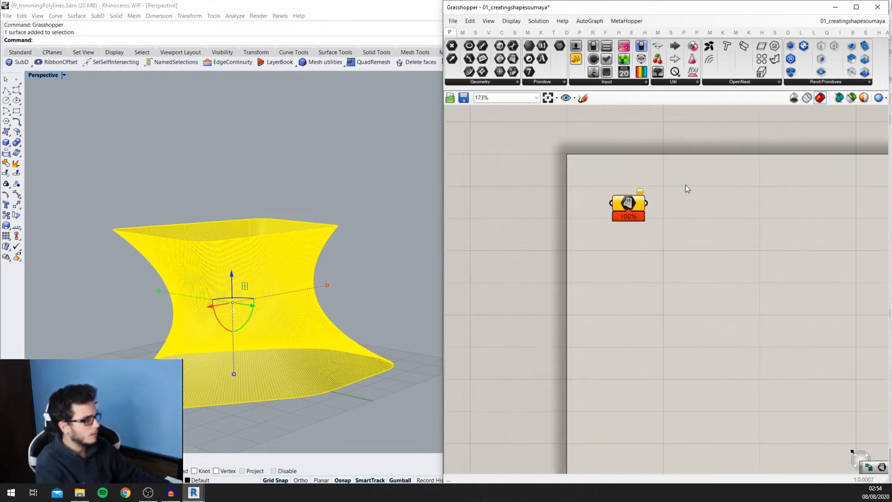
right_click(644, 203)
left_click(692, 311)
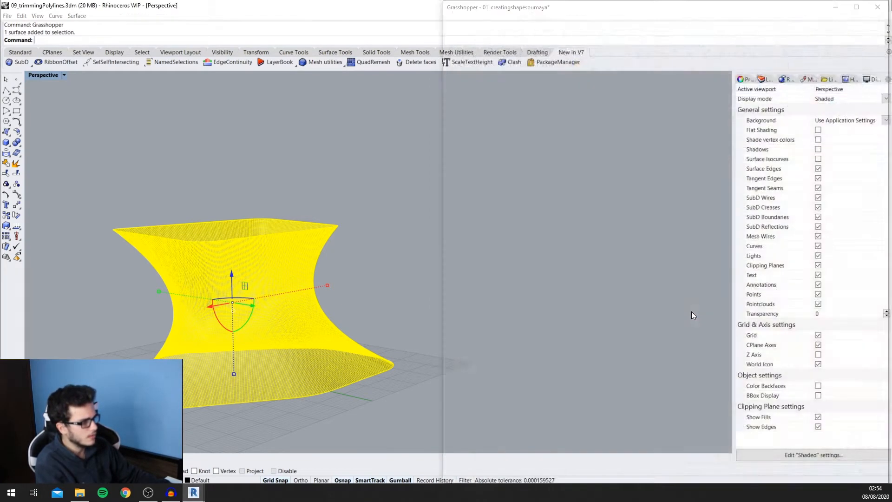
left_click(367, 243)
scroll(367, 243, "down", 4)
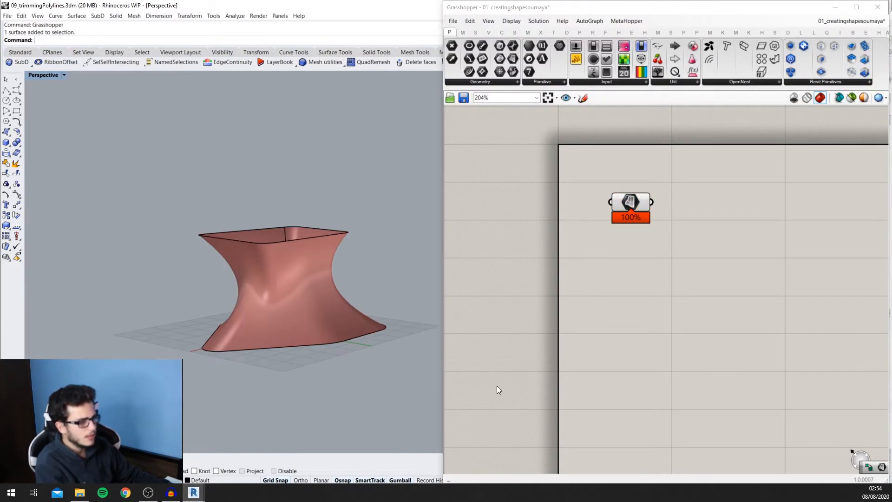
Step: Review the available Revit DirectShape components and examine the referenced surface from several sides
right_click_drag(392, 325, 348, 397)
scroll(356, 279, "up", 4)
right_click_drag(731, 129, 630, 164)
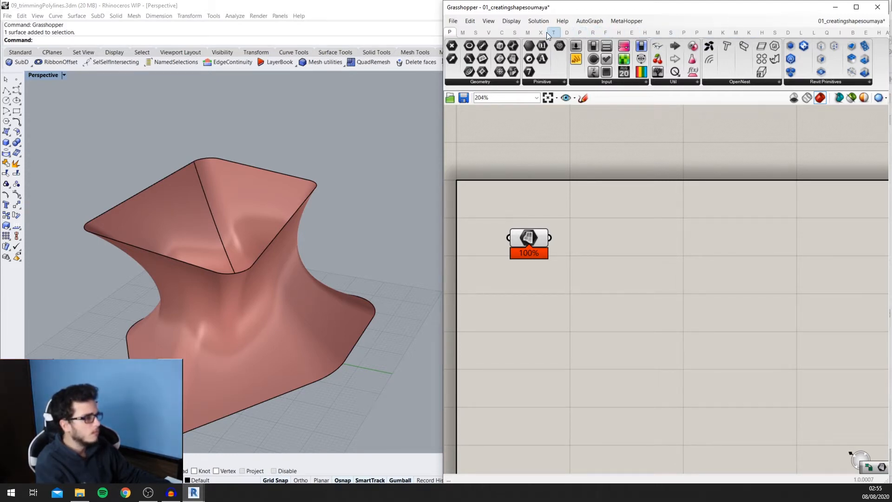
left_click(592, 33)
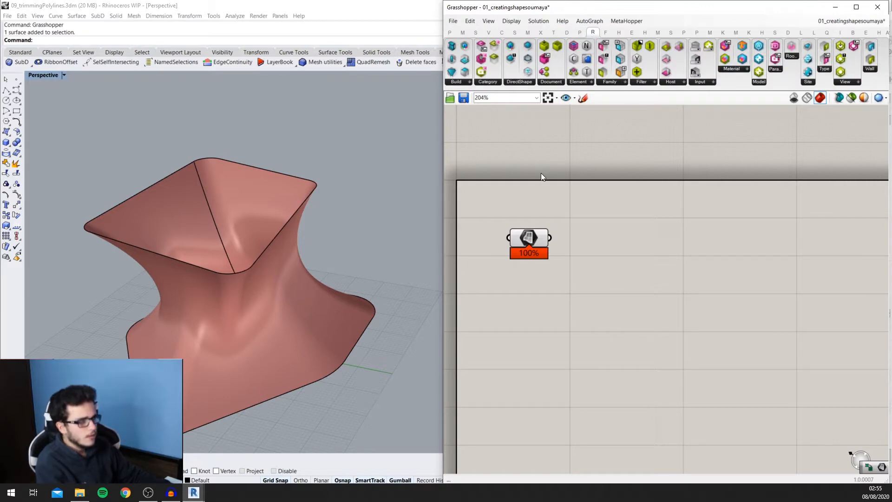
left_click(522, 82)
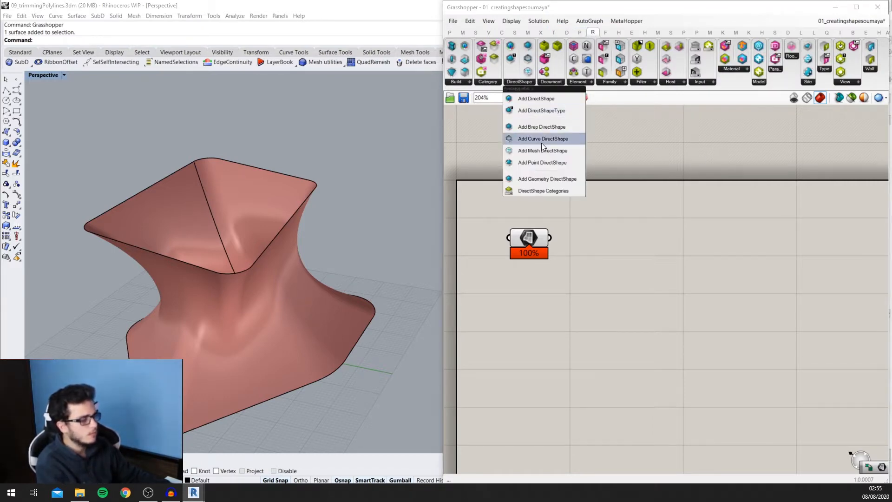
scroll(290, 208, "down", 2)
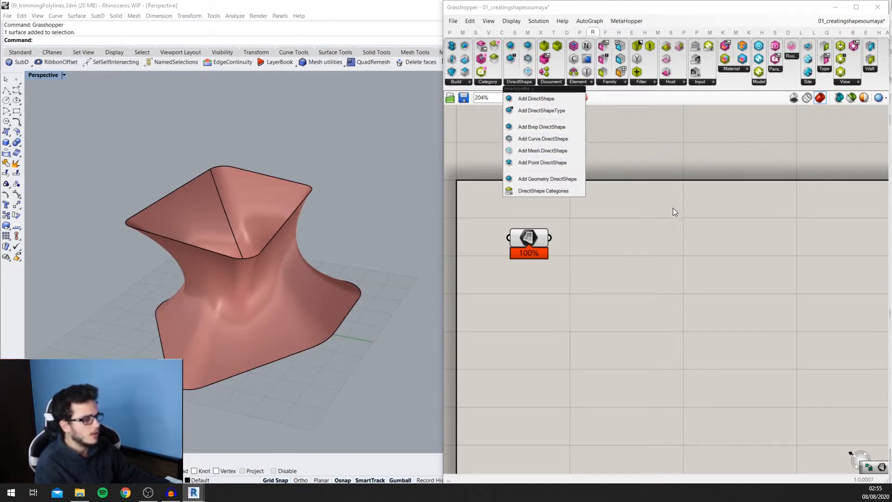
right_click_drag(439, 232, 458, 281)
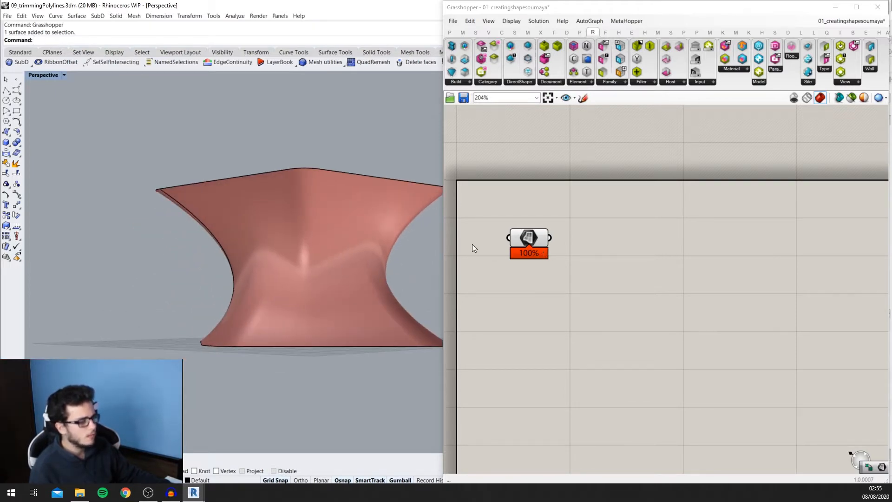
right_click_drag(472, 245, 254, 267)
scroll(272, 288, "up", 5)
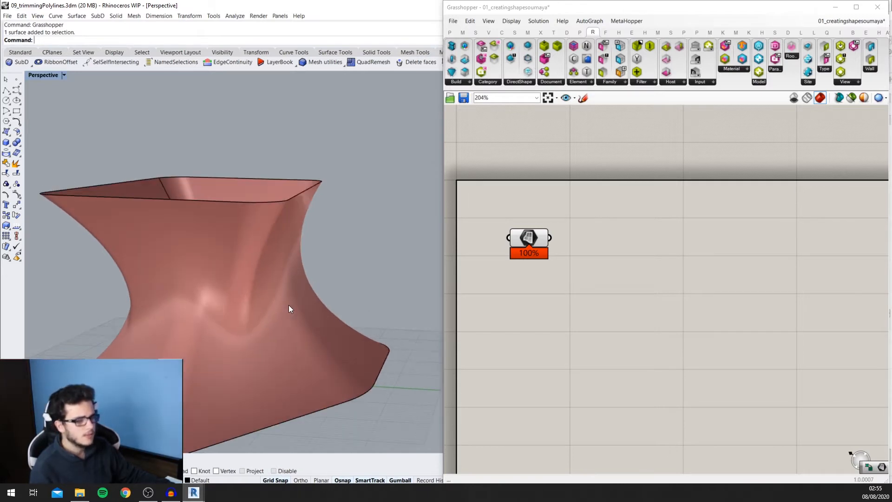
right_click_drag(289, 305, 345, 277)
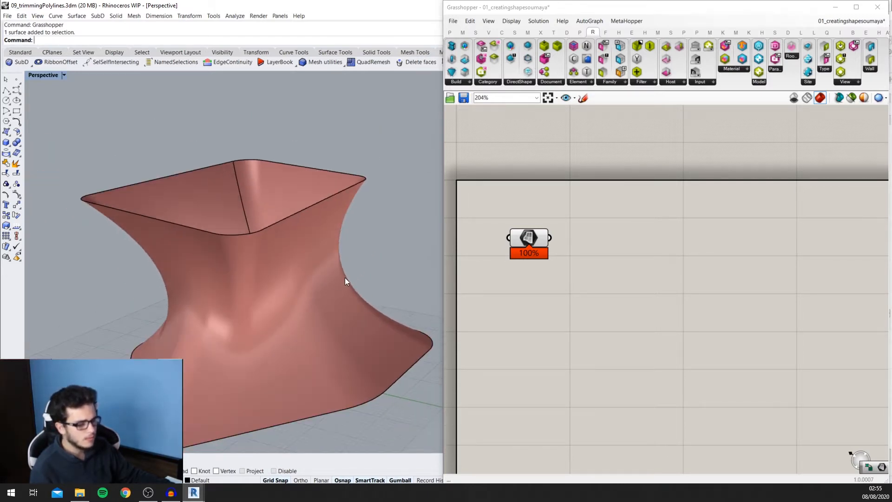
scroll(344, 277, "up", 4)
scroll(350, 276, "down", 6)
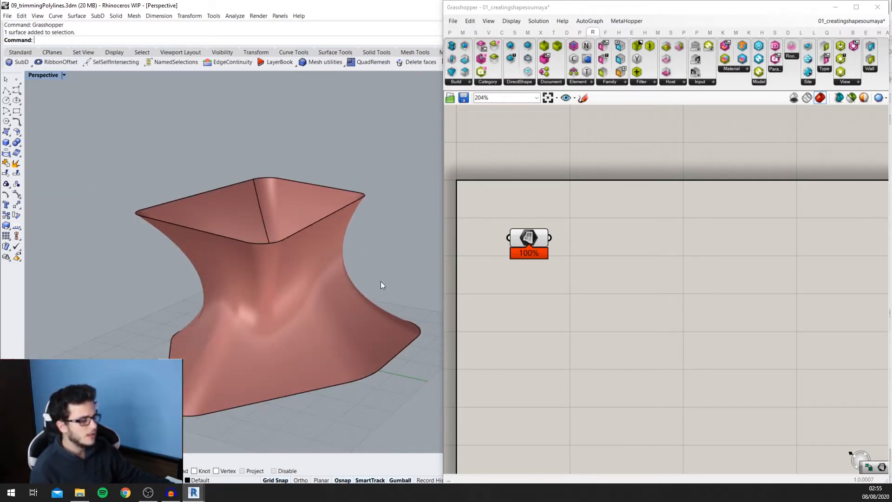
Step: Display the surface isocurves temporarily in the Shaded viewport to examine the surface's density up close, and hide them again
scroll(312, 296, "up", 2)
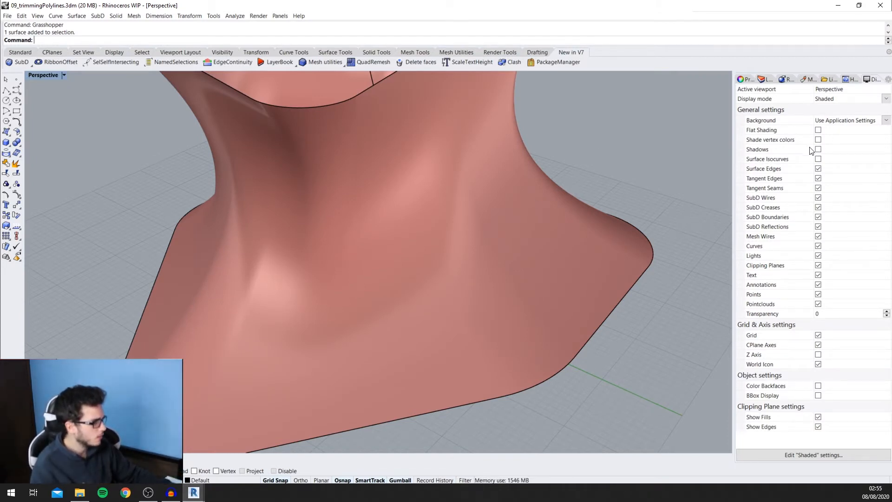
left_click(818, 159)
scroll(525, 370, "up", 6)
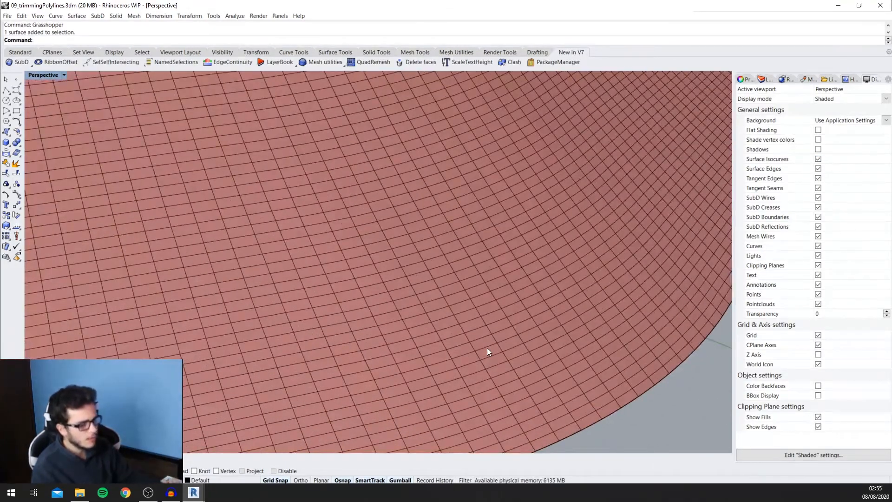
right_click_drag(487, 348, 591, 241)
scroll(534, 283, "down", 3)
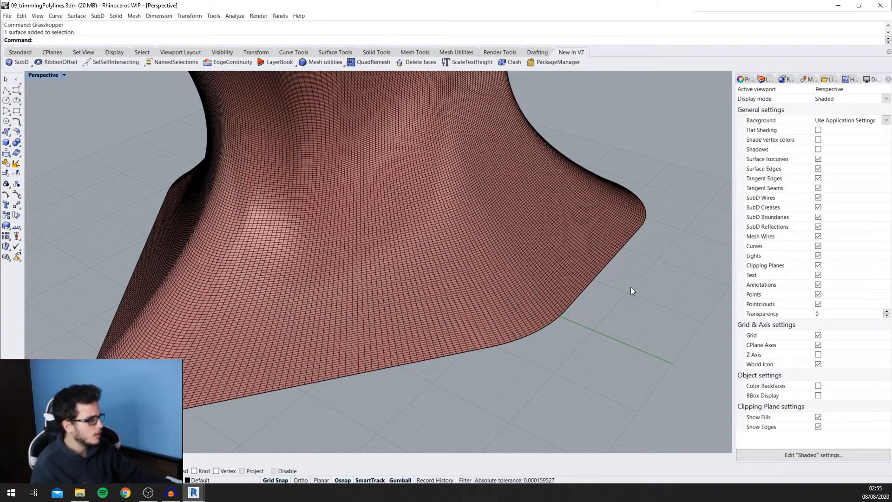
scroll(543, 284, "down", 2)
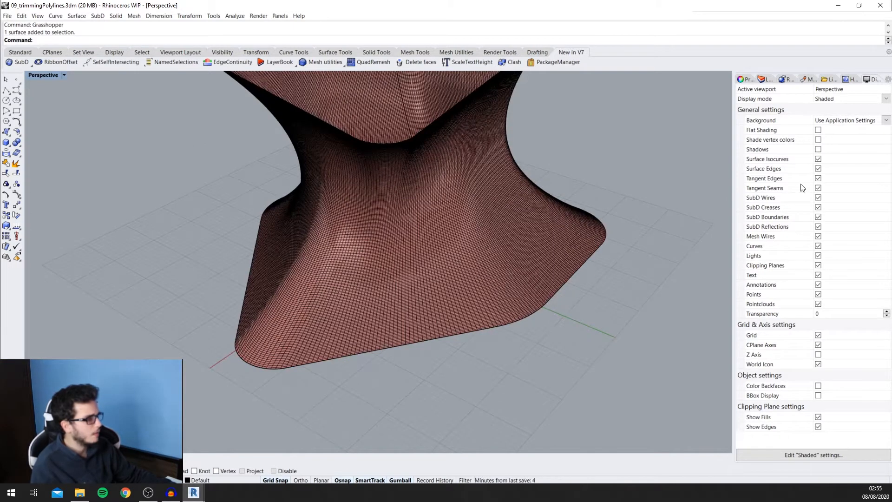
left_click(819, 160)
scroll(397, 289, "down", 3)
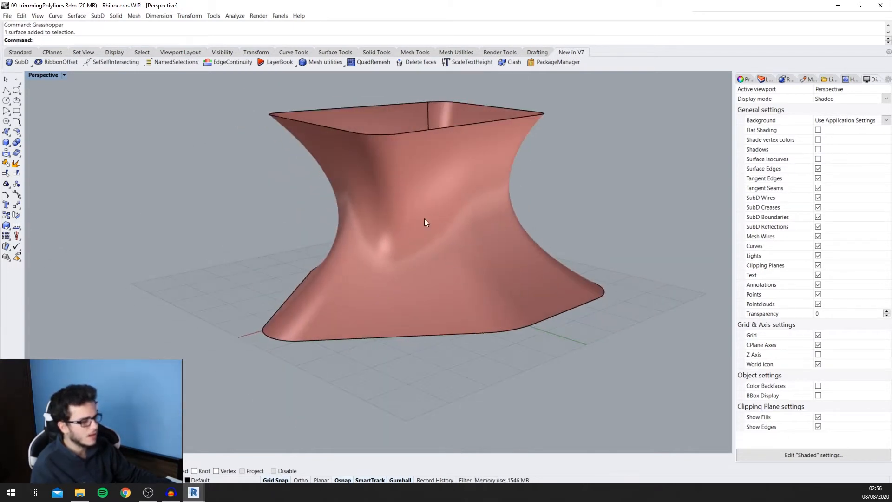
Step: Examine the surface's seam and its open interior from above in the perspective view
right_click_drag(487, 217, 483, 333)
right_click(483, 333)
scroll(317, 313, "down", 4)
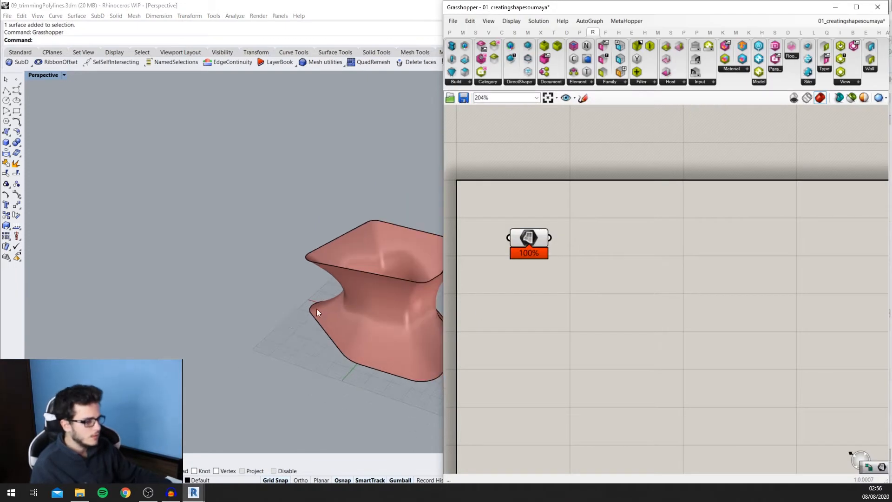
right_click_drag(316, 313, 334, 342)
scroll(289, 354, "up", 5)
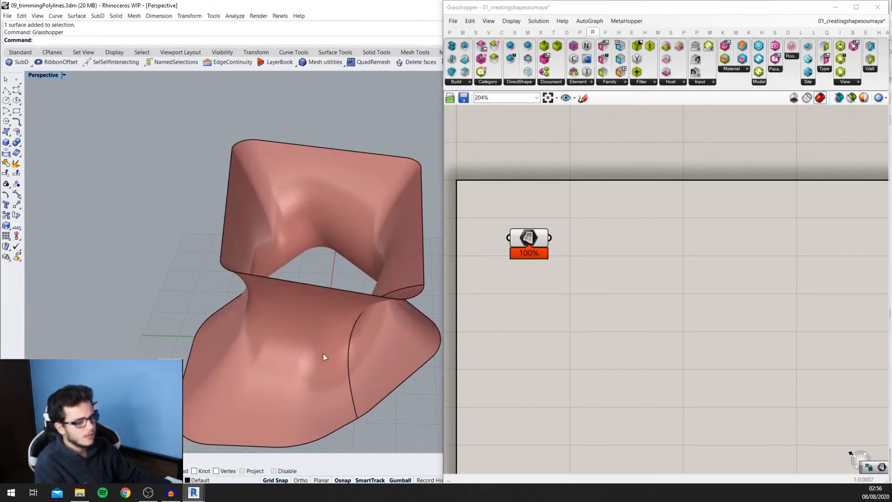
scroll(279, 367, "up", 1)
scroll(294, 375, "down", 3)
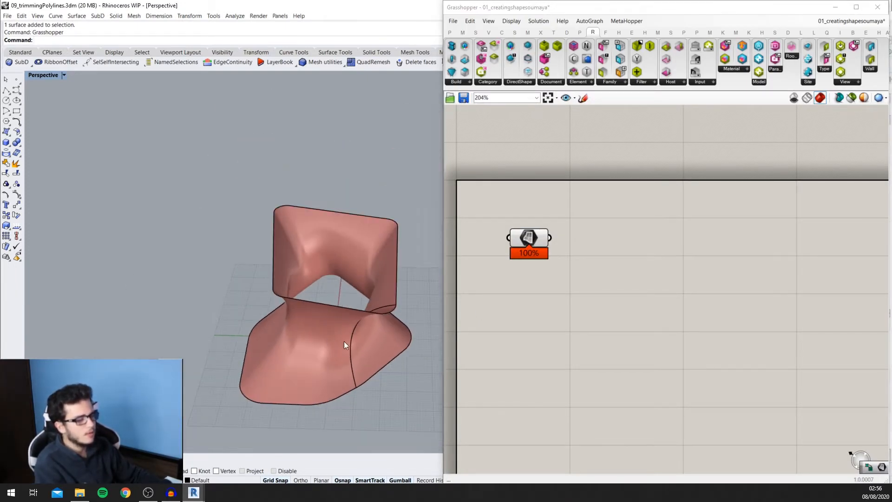
scroll(594, 270, "down", 2)
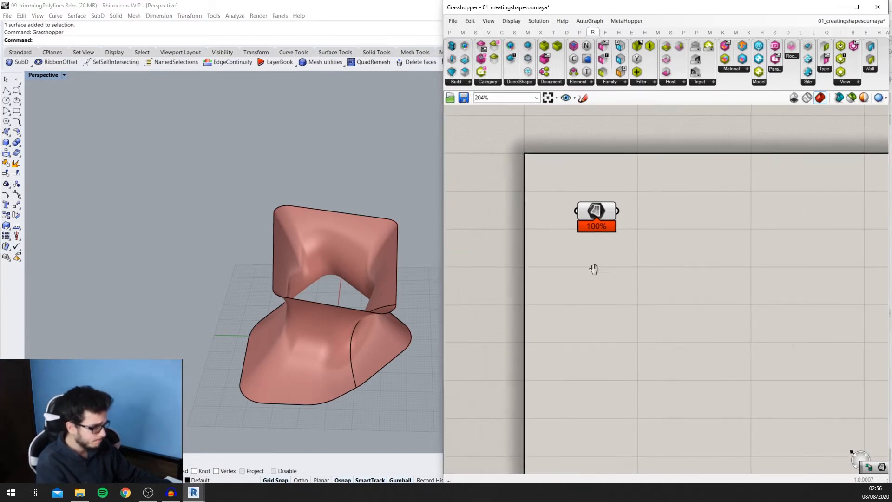
Step: Place an Add Brep DirectShape component beside the Surface parameter on the Grasshopper canvas
scroll(644, 232, "up", 2)
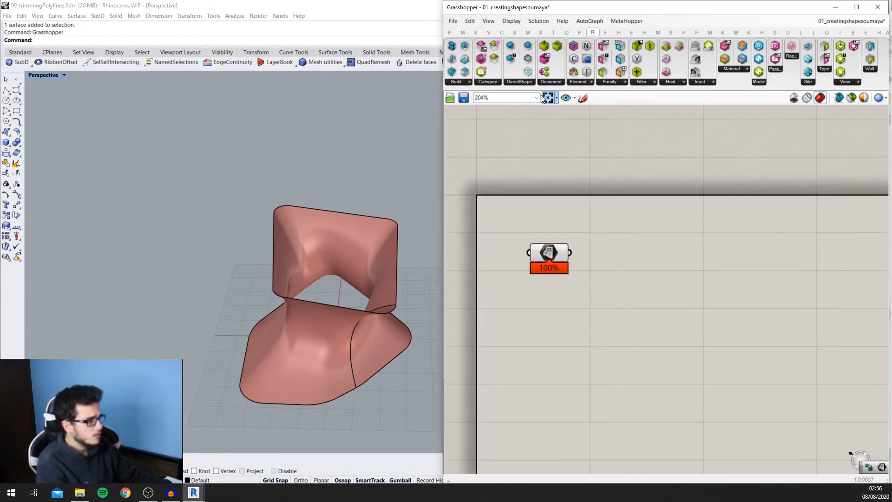
left_click(519, 83)
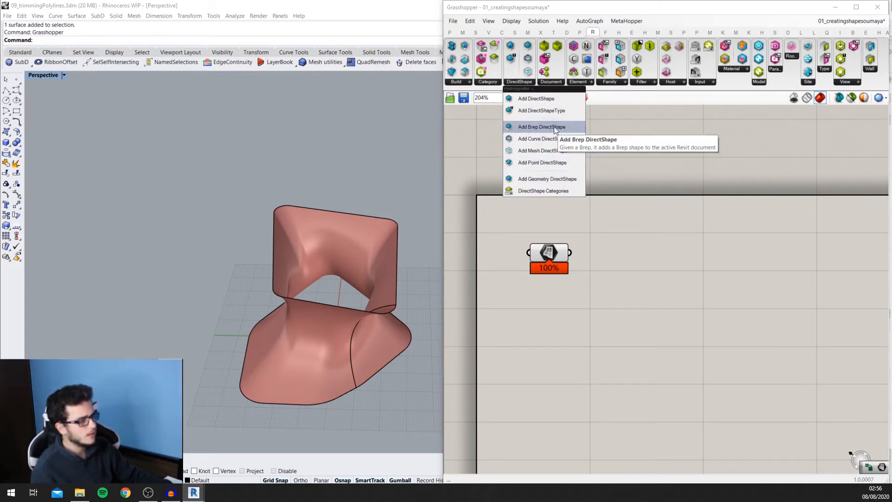
left_click(534, 127)
left_click(661, 255)
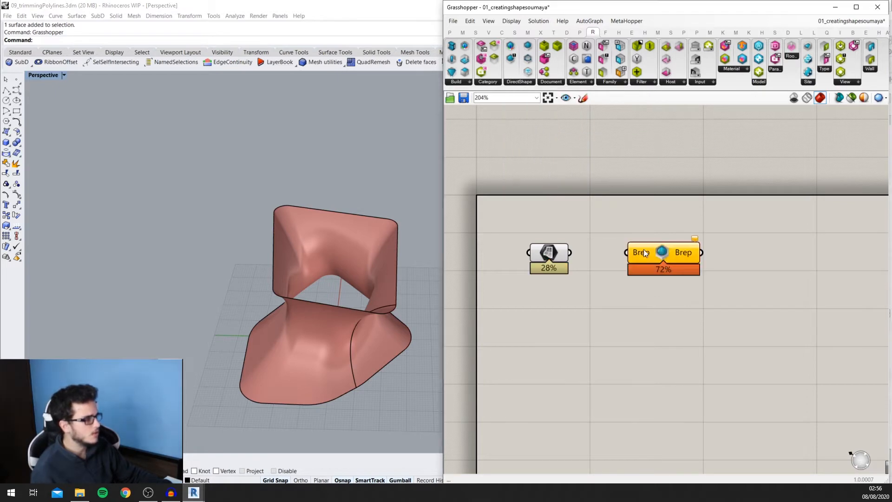
Step: Place an Add Geometry DirectShape component below the Add Brep DirectShape component on the canvas
scroll(590, 242, "down", 2)
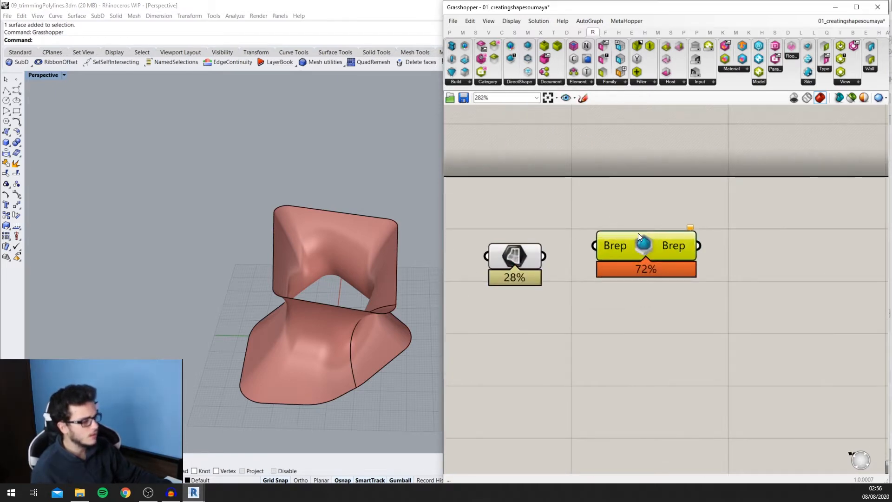
scroll(612, 174, "up", 3)
left_click(520, 82)
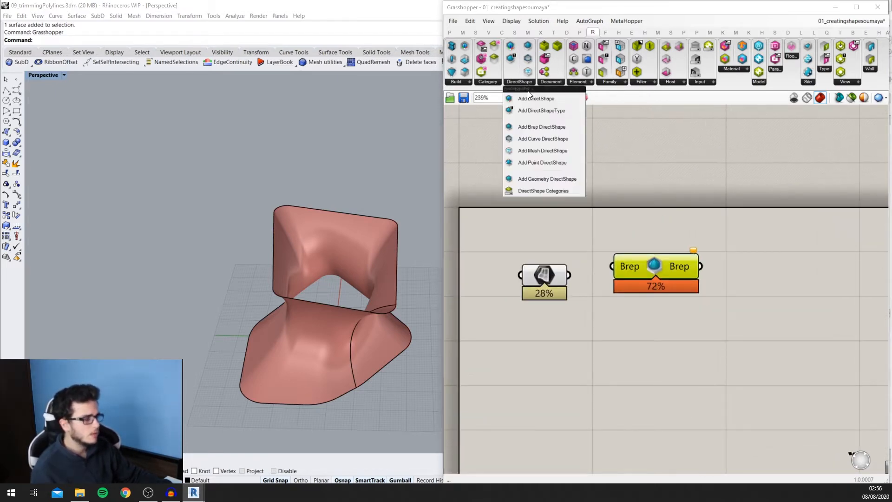
left_click(557, 178)
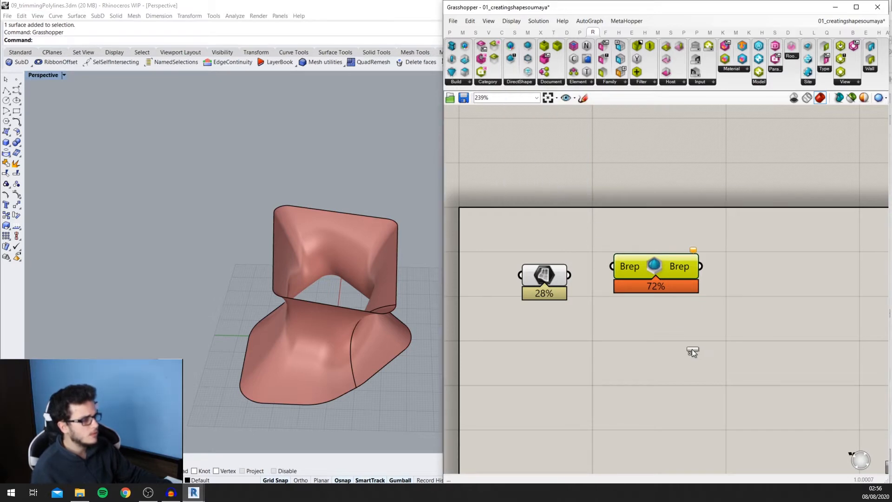
left_click(685, 350)
left_click_drag(679, 366, 669, 381)
scroll(690, 298, "up", 2)
scroll(651, 343, "down", 2)
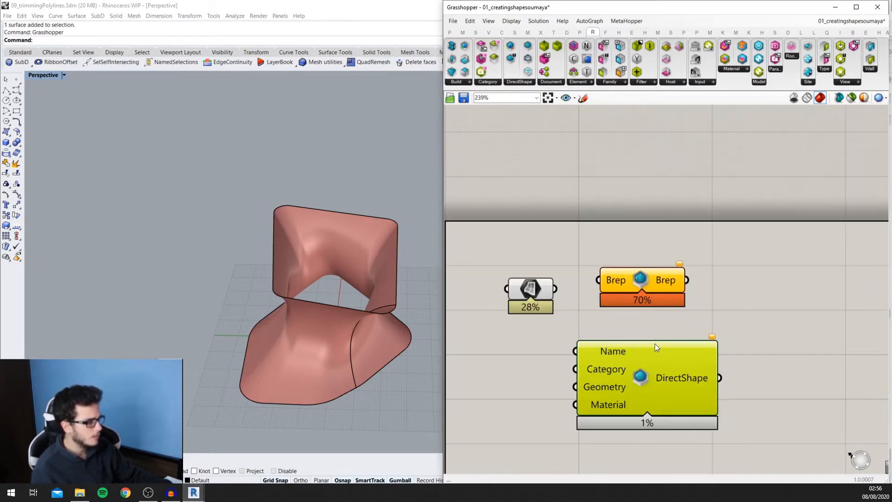
scroll(640, 367, "up", 2)
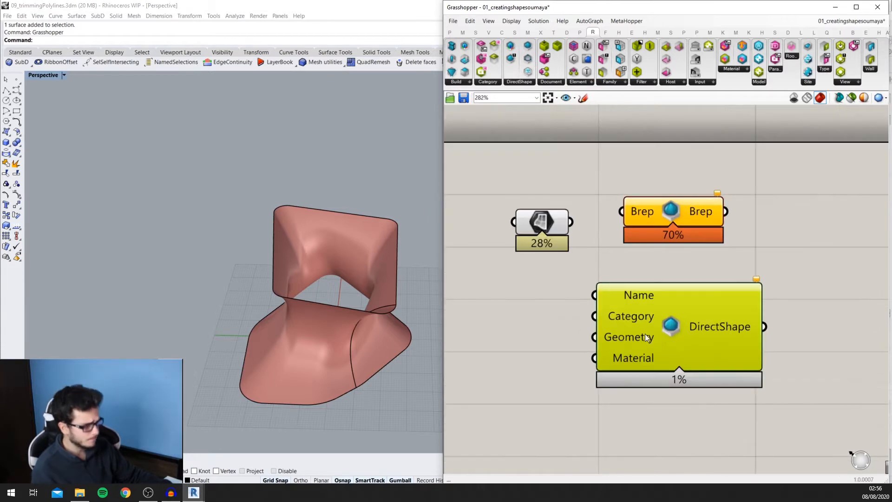
scroll(627, 316, "up", 1)
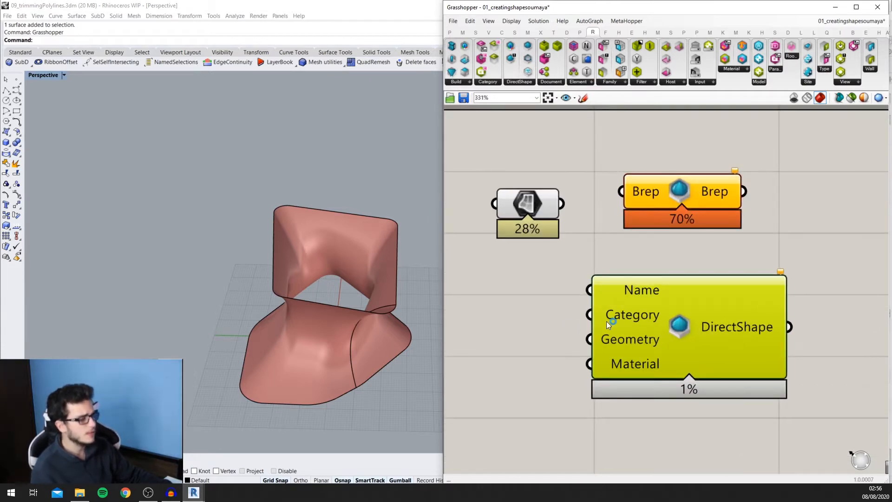
scroll(638, 320, "up", 1)
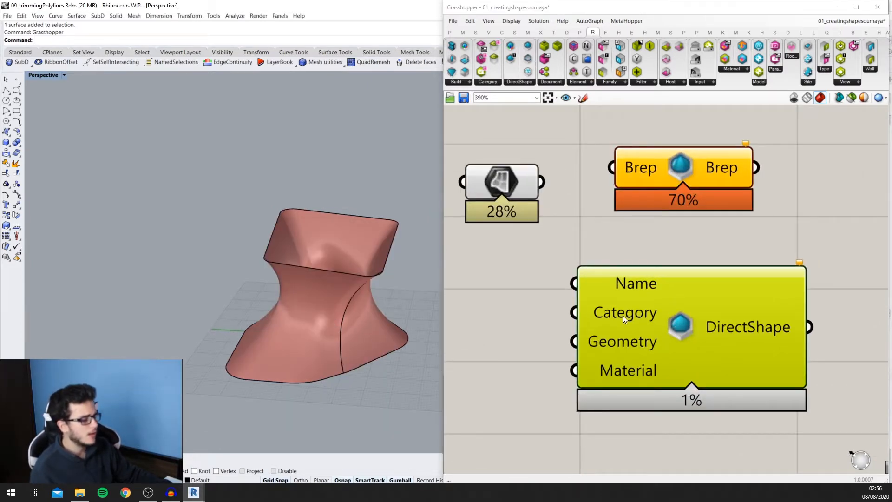
Step: Move the Add Geometry DirectShape component aside and delete the Add Brep DirectShape component
scroll(628, 316, "down", 2)
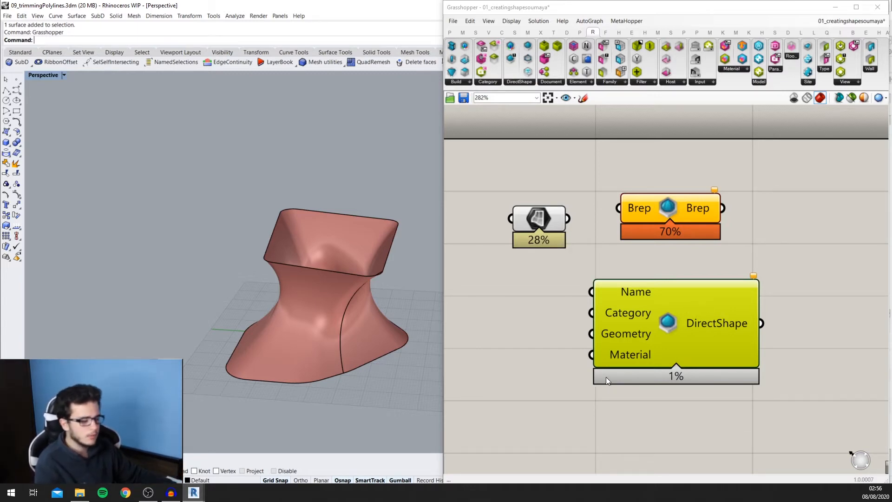
scroll(698, 321, "down", 2)
left_click_drag(717, 328, 772, 330)
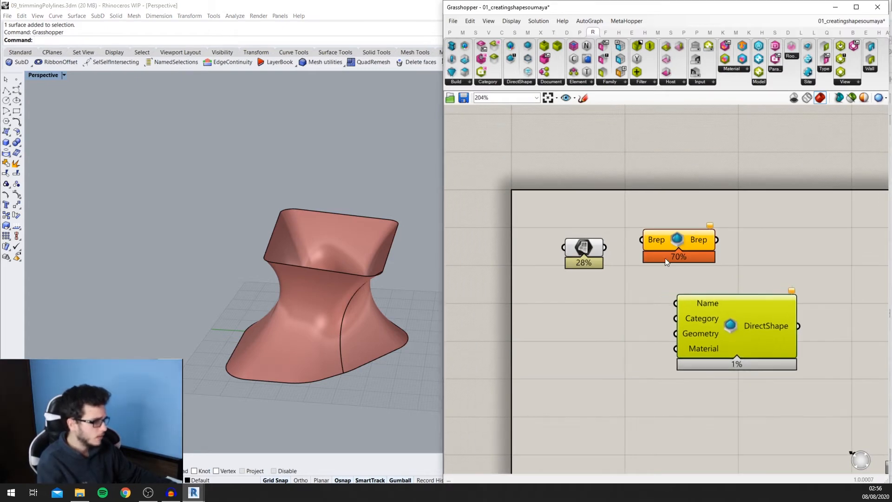
left_click_drag(657, 240, 665, 234)
key("Delete")
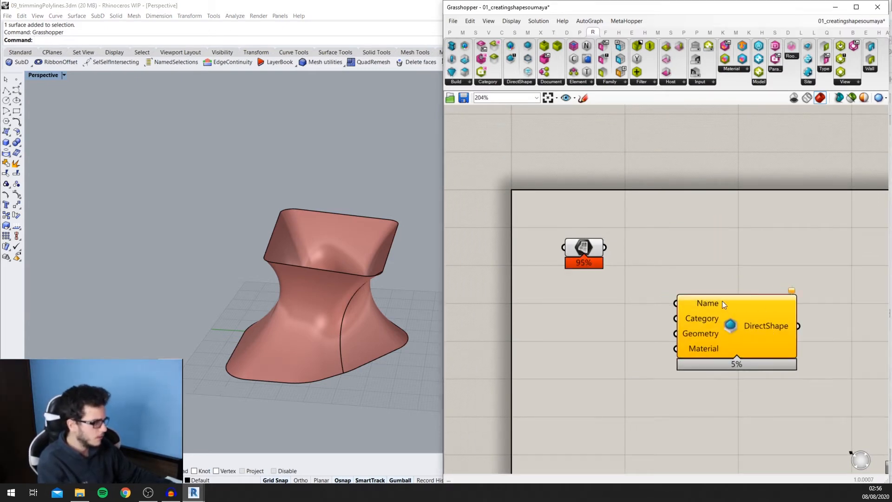
Step: Rearrange the Surface parameter and the DirectShape component, leaving free space above the Surface parameter
left_click_drag(585, 251, 587, 288)
scroll(596, 279, "up", 2)
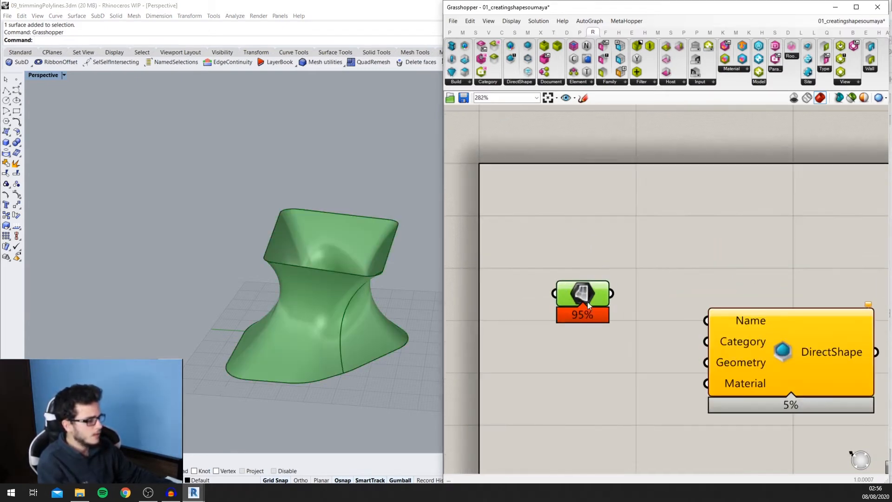
right_click_drag(627, 303, 543, 243)
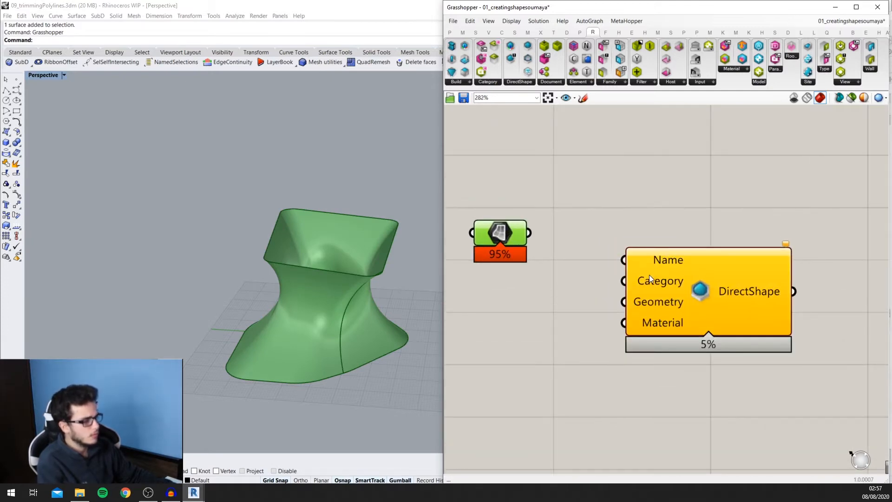
left_click_drag(649, 275, 663, 253)
scroll(679, 276, "down", 1)
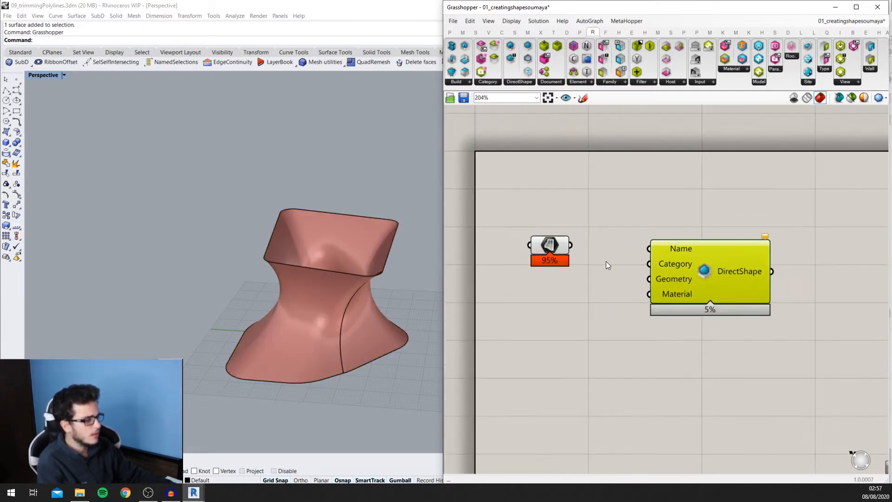
left_click_drag(539, 239, 542, 271)
Step: Create a panel with the text "fachada Soumaya" above the Surface parameter and connect it to the DirectShape component's Name input
double_click(540, 227)
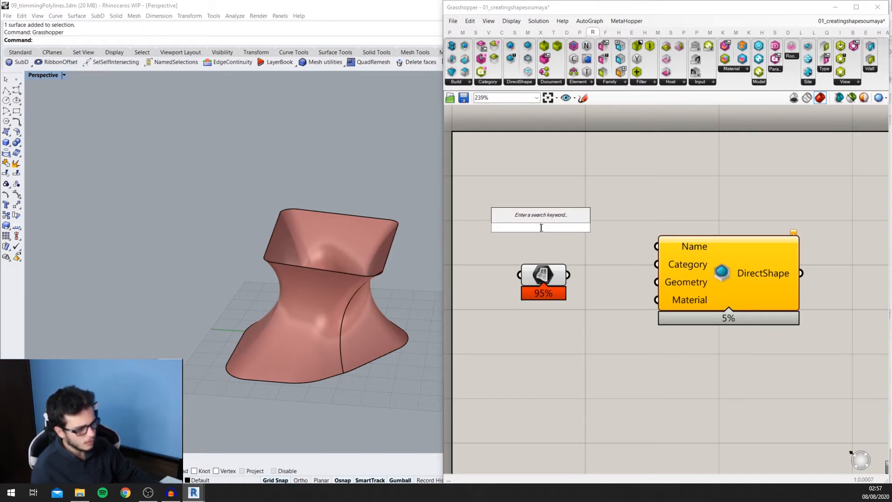
type("//fach")
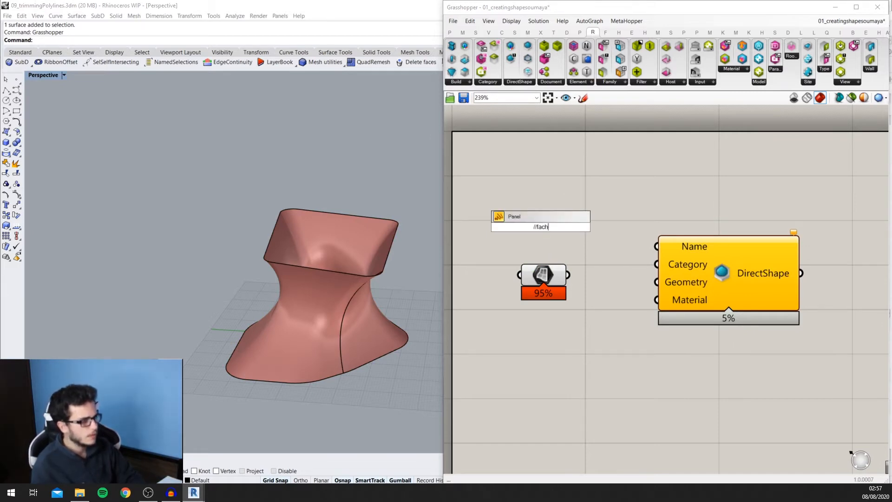
type("ada Soum")
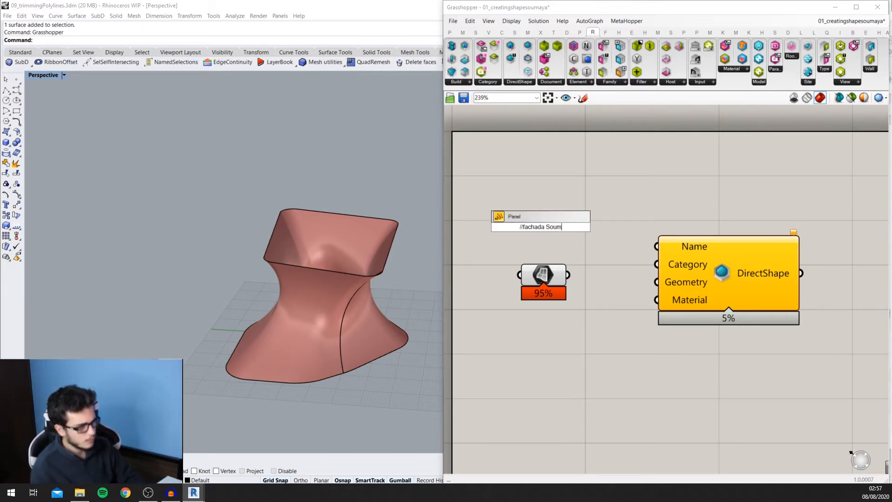
type("aya")
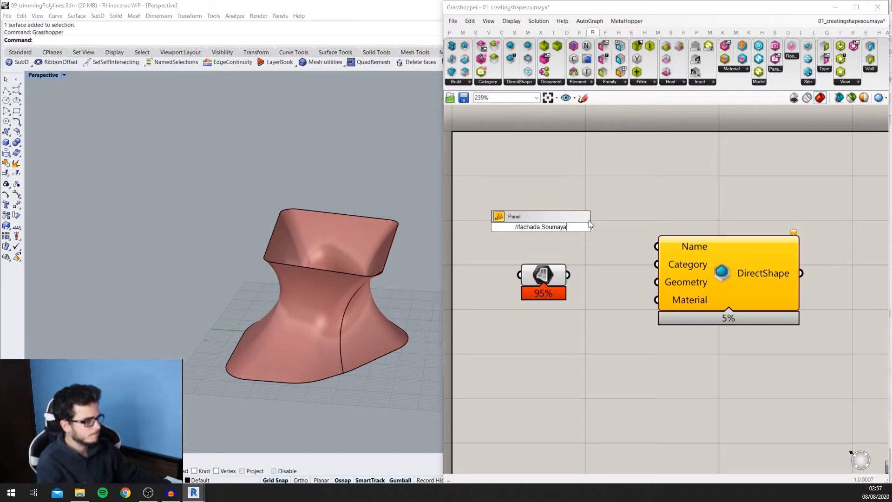
key("Return")
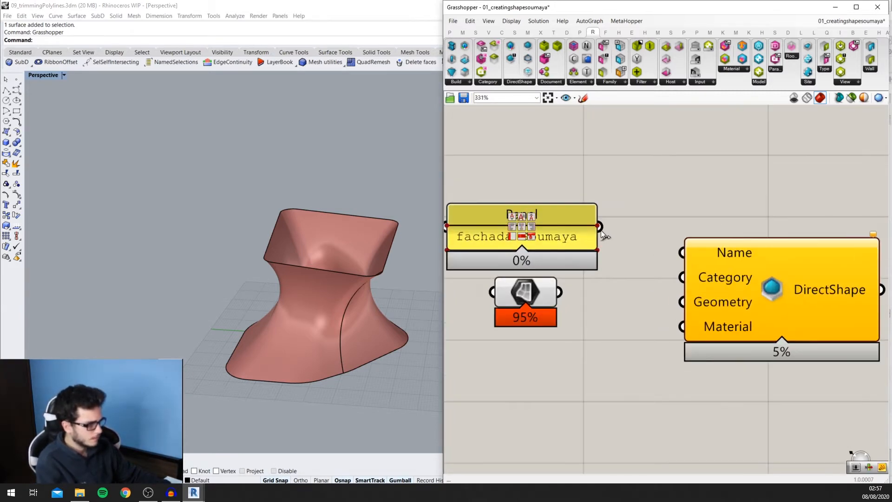
left_click_drag(599, 229, 711, 244)
scroll(617, 256, "up", 1)
scroll(624, 231, "up", 2)
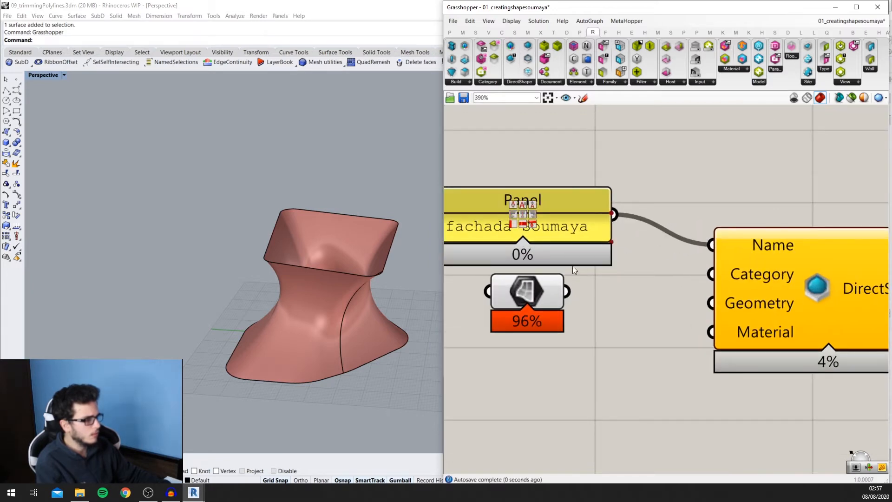
Step: Add a Revit Category parameter to the canvas below the Surface parameter
scroll(589, 250, "down", 4)
scroll(548, 283, "up", 3)
right_click_drag(758, 254, 738, 244)
scroll(737, 244, "down", 2)
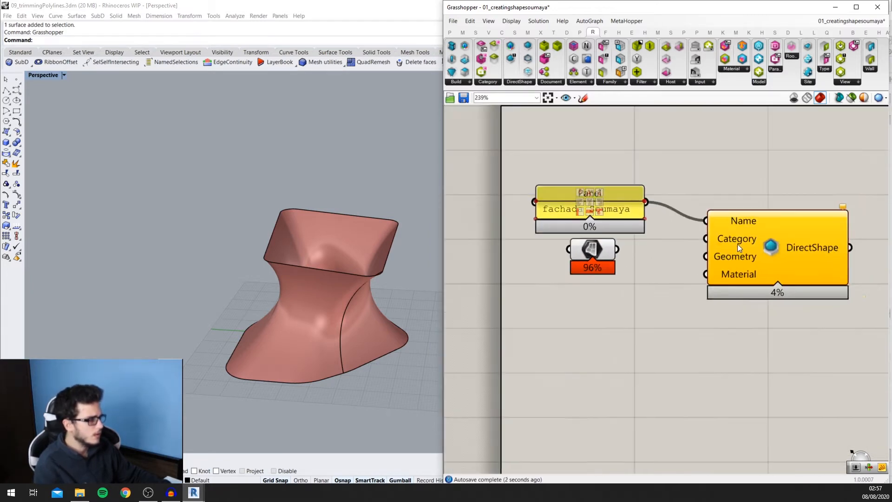
scroll(682, 251, "up", 1)
scroll(595, 328, "down", 1)
double_click(594, 328)
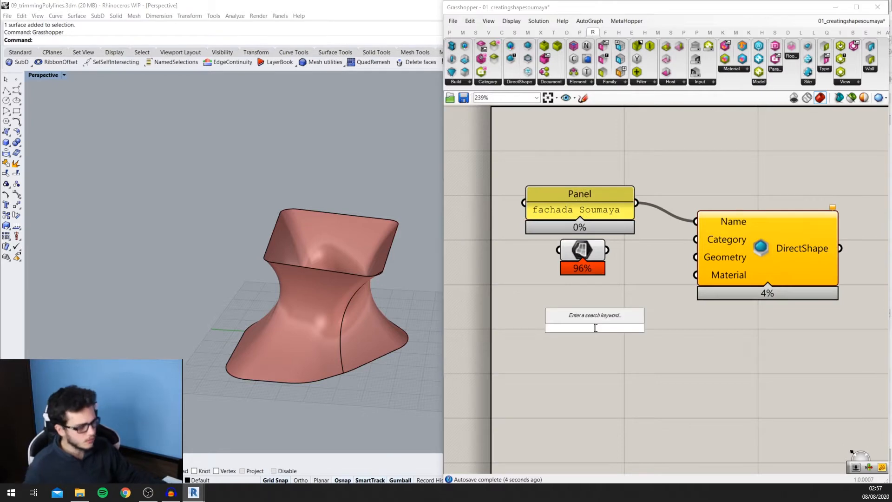
type("catego")
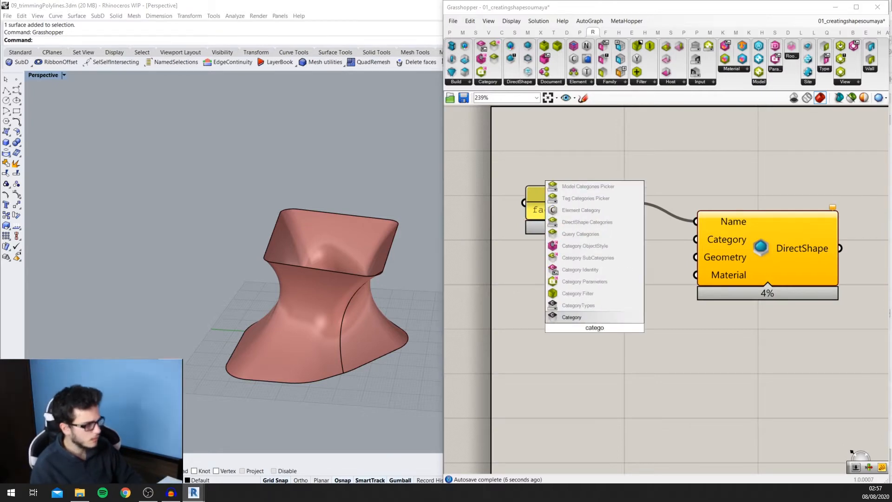
key("Return")
Step: Set the Category parameter to the model category Paredes
right_click(595, 325)
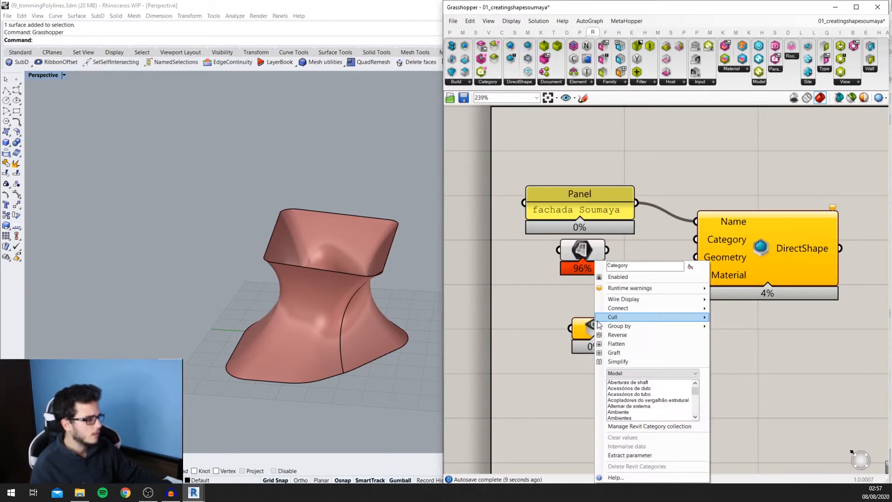
scroll(624, 401, "up", 20)
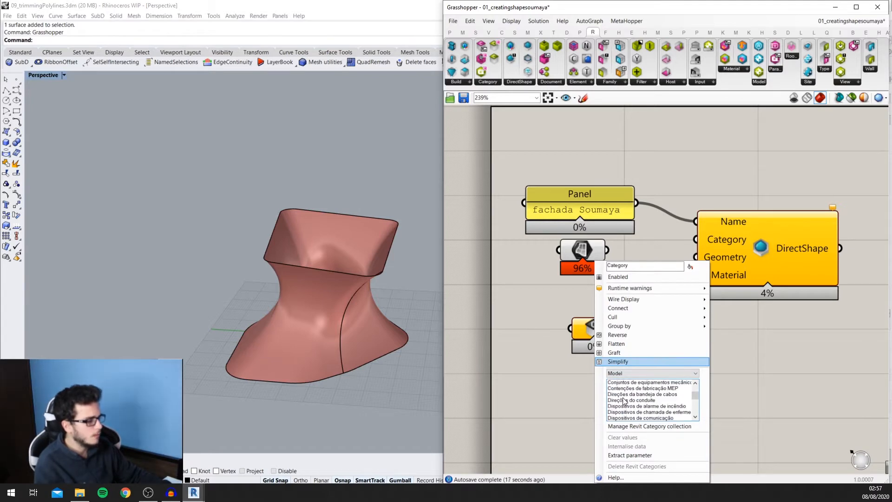
scroll(624, 400, "down", 1)
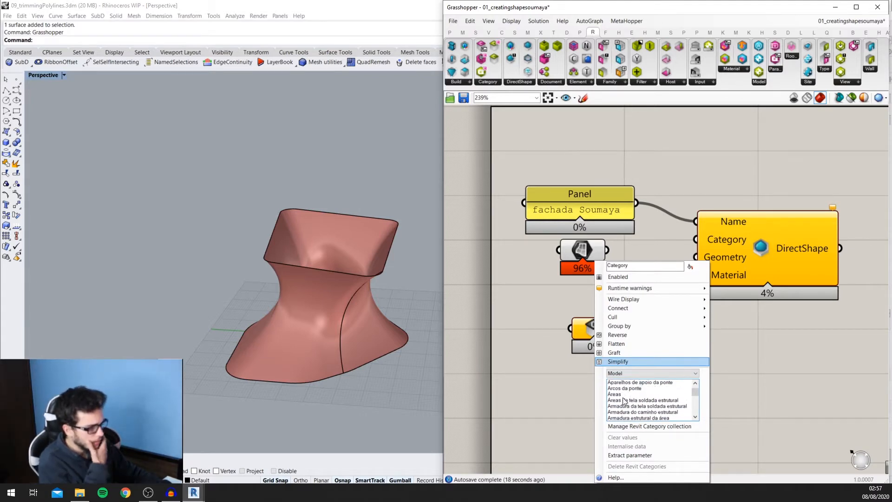
left_click(625, 401)
key("p")
key("p")
key("p")
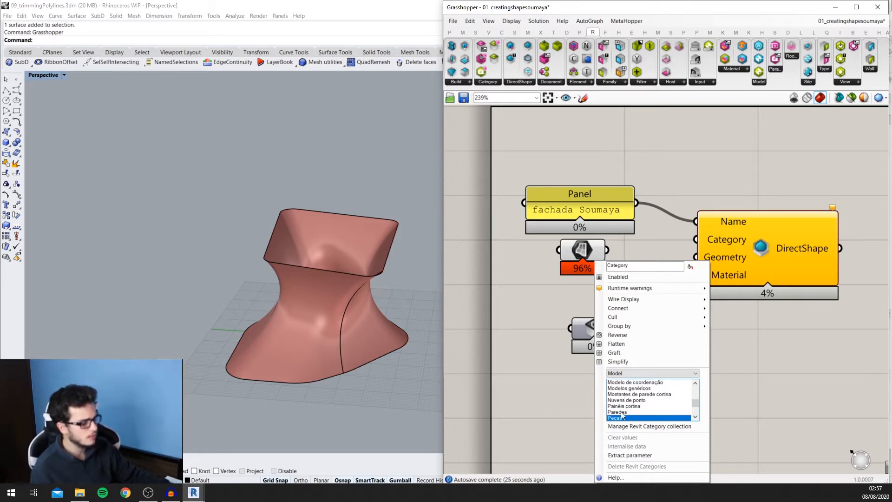
left_click(622, 411)
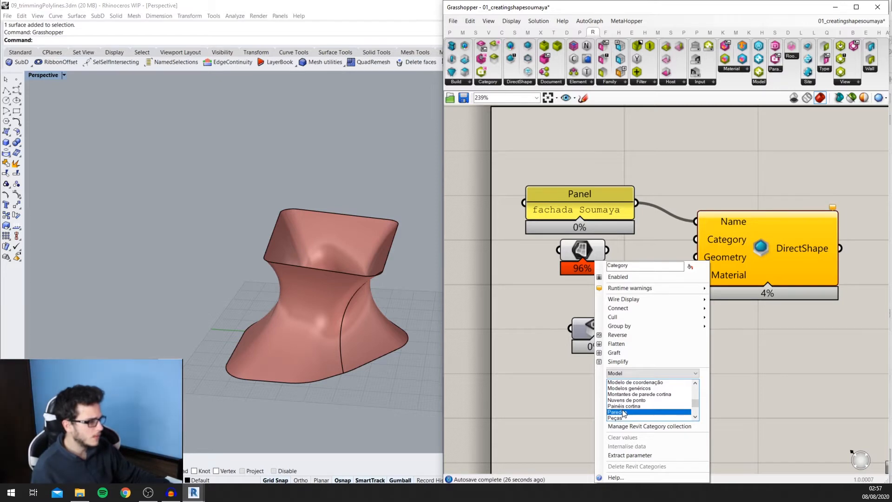
left_click(756, 386)
Step: Move the Category parameter and the name panel up, and connect Category to the DirectShape component's Category input
scroll(596, 311, "down", 2)
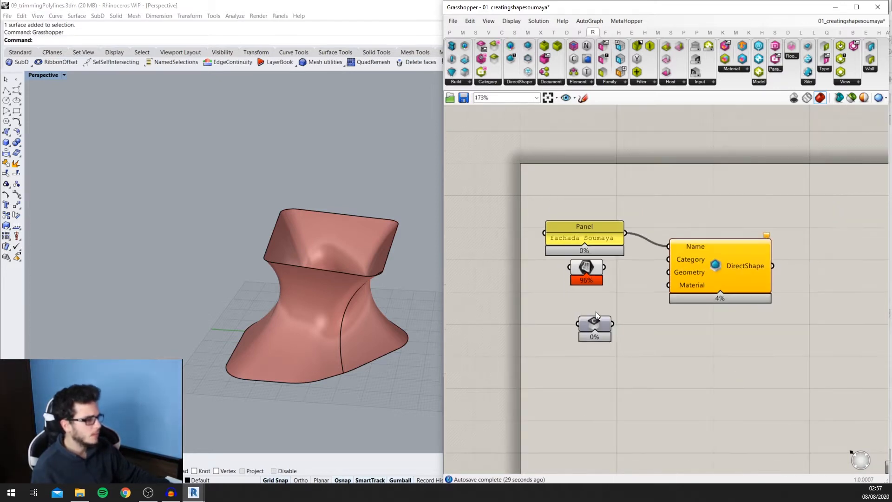
scroll(598, 302, "up", 2)
right_click_drag(341, 398, 318, 315)
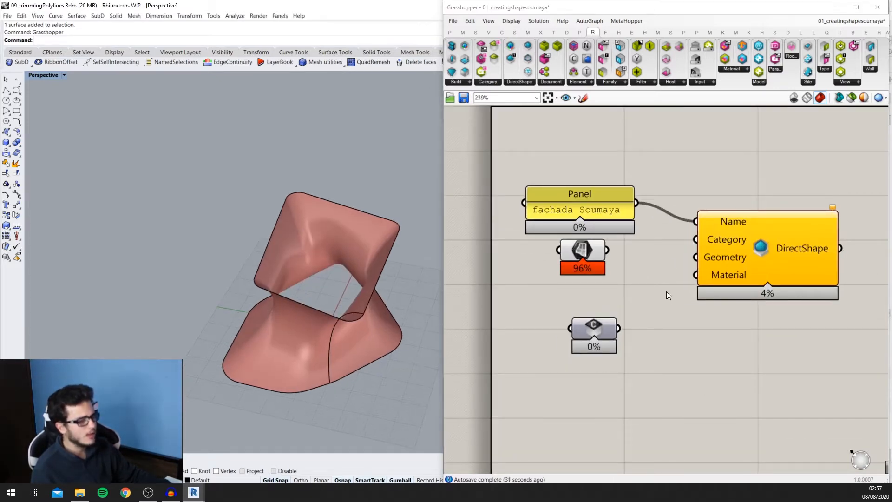
scroll(669, 288, "up", 1)
right_click_drag(675, 285, 643, 292)
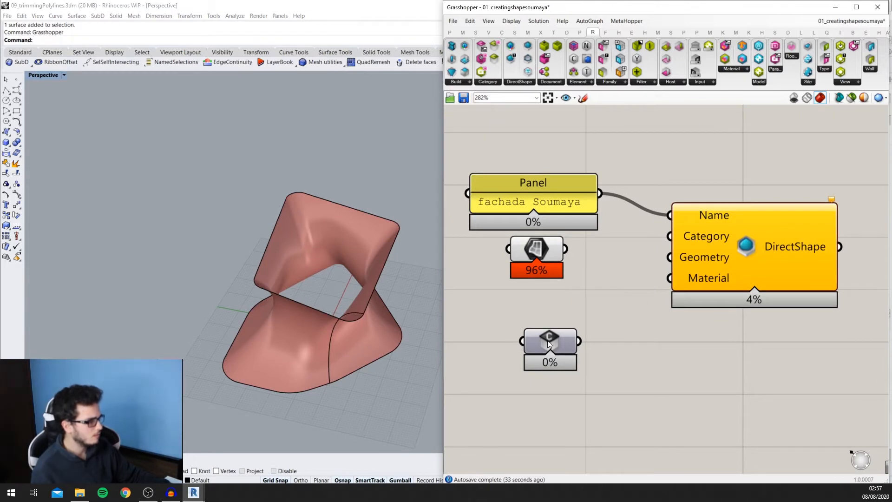
scroll(586, 285, "down", 2)
scroll(583, 267, "up", 1)
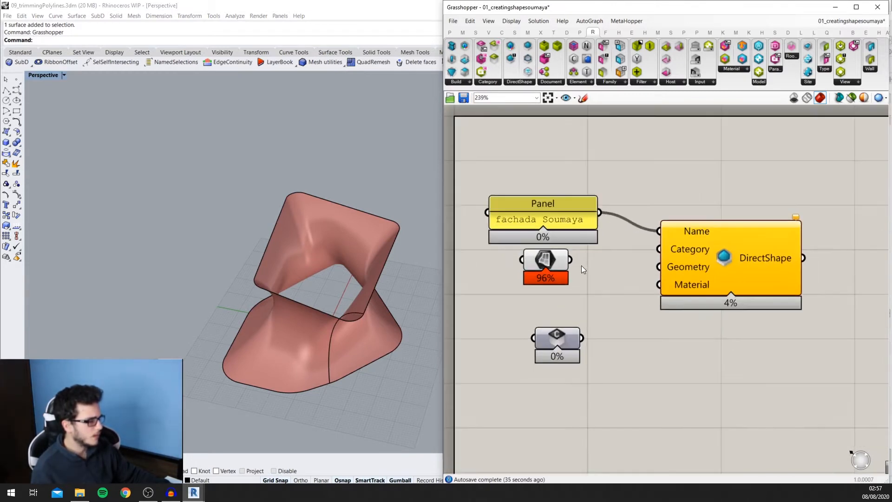
left_click_drag(547, 344, 531, 258)
left_click_drag(573, 214, 579, 184)
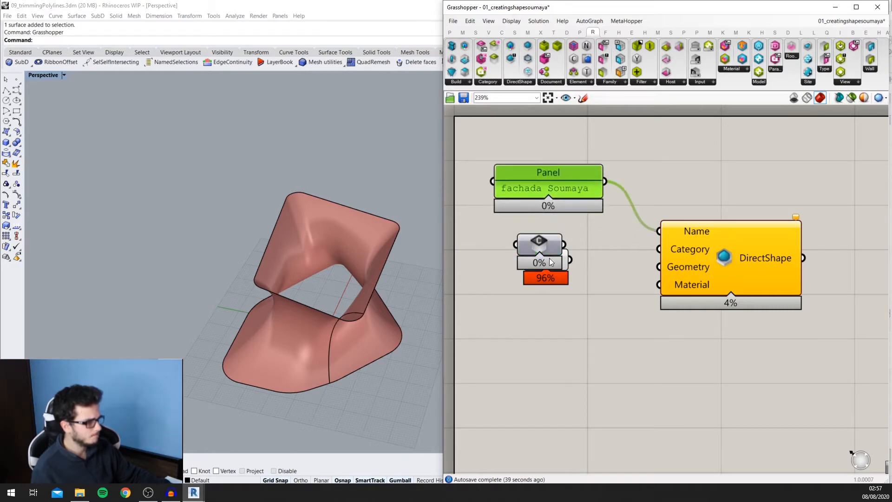
left_click_drag(634, 244, 653, 248)
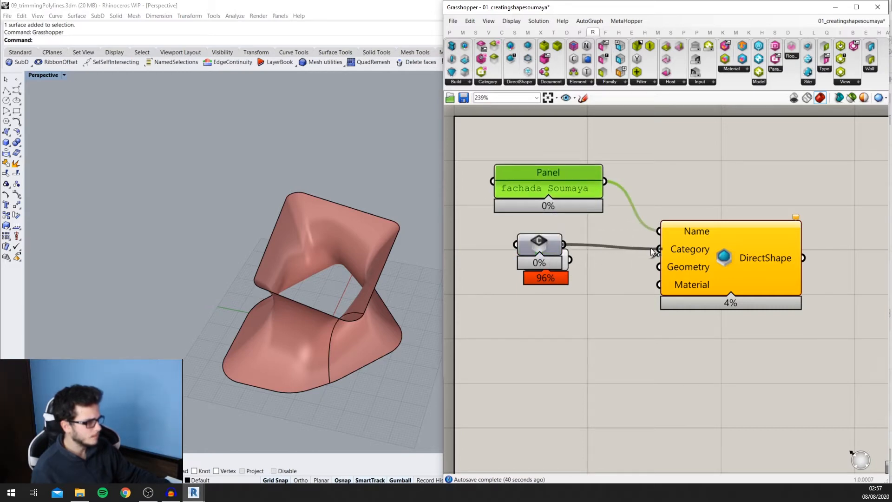
left_click(529, 246)
Step: Add a Revit Material parameter to the canvas below the Surface parameter
scroll(540, 241, "up", 2)
double_click(549, 331)
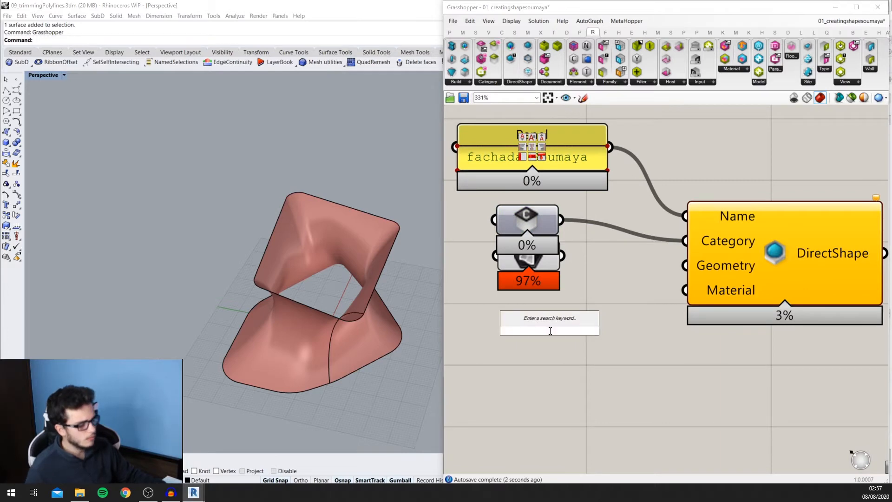
type("materia")
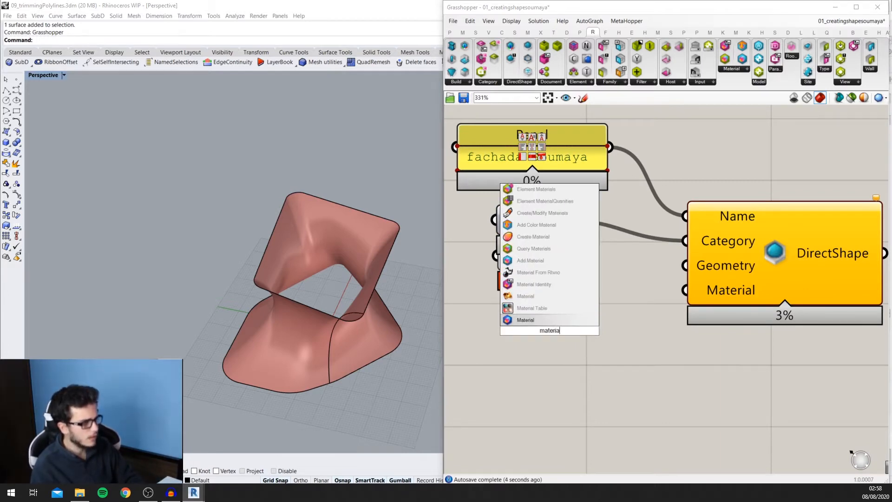
key("Return")
scroll(390, 323, "down", 1)
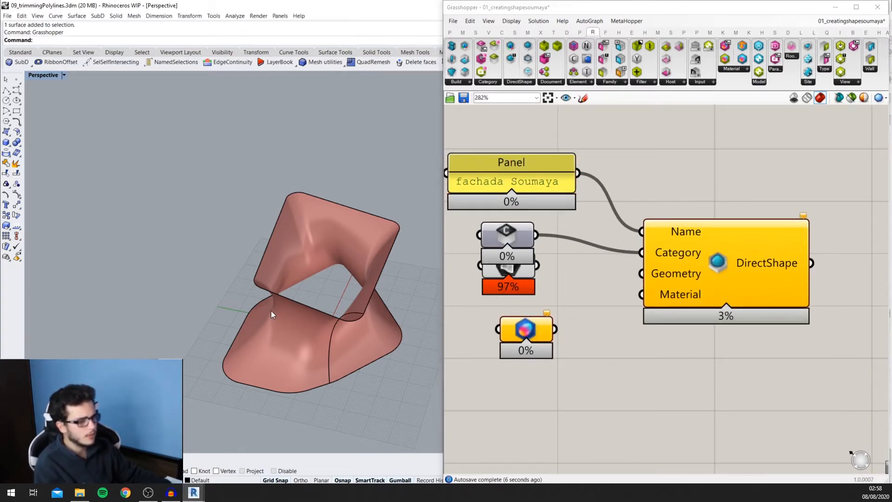
Step: Set the Material parameter to the Revit material "Concreto, Moldado in loco"
right_click_drag(271, 310, 287, 253)
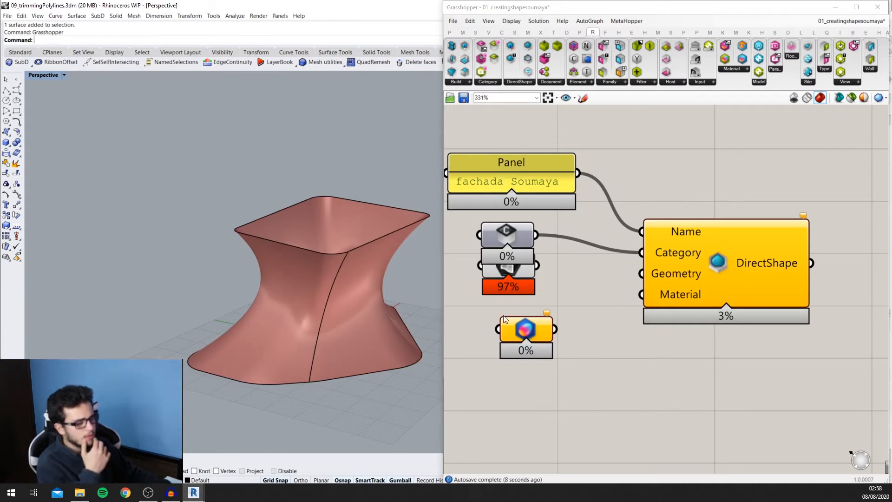
scroll(504, 319, "up", 1)
scroll(397, 320, "up", 2)
right_click(542, 337)
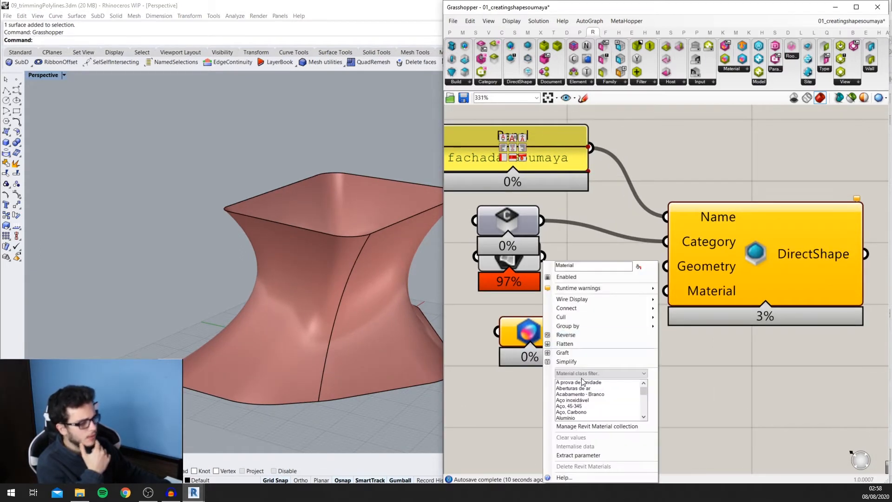
scroll(598, 400, "down", 2)
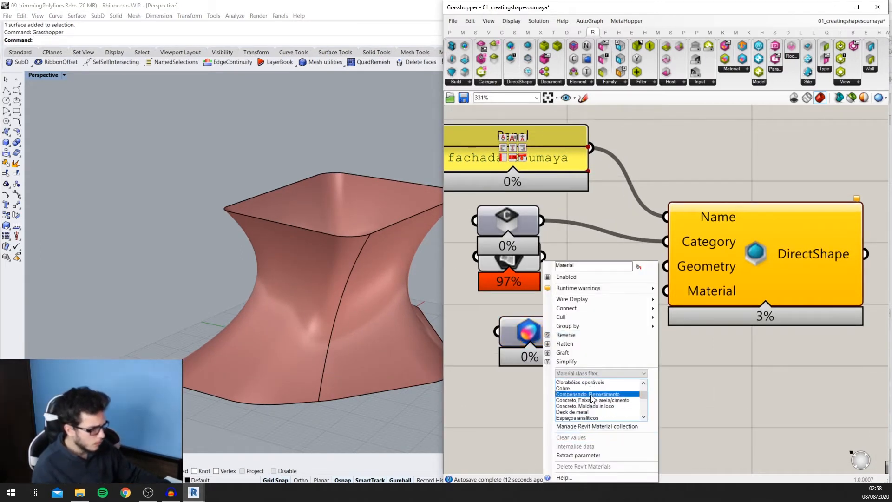
left_click(590, 399)
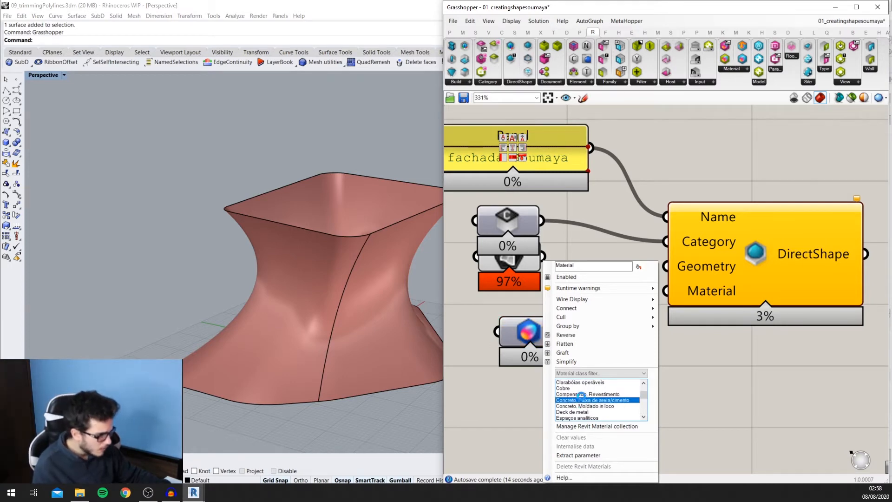
scroll(581, 409, "down", 1)
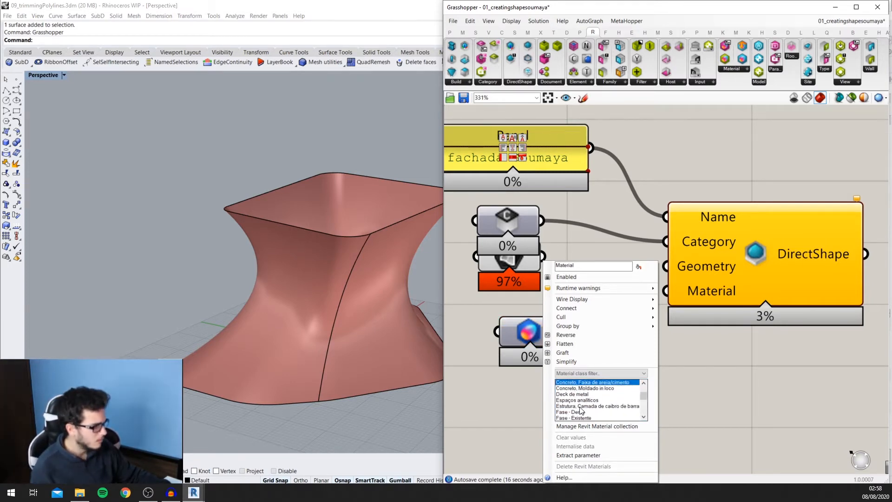
scroll(580, 408, "up", 1)
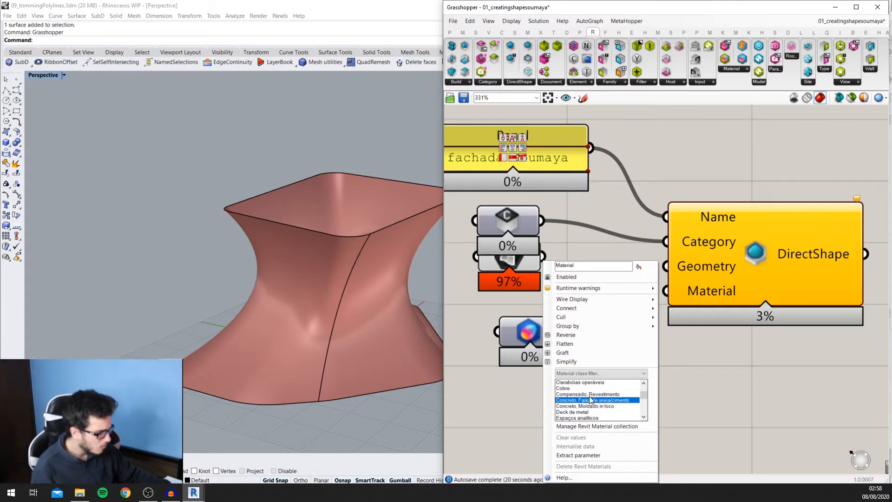
left_click(585, 406)
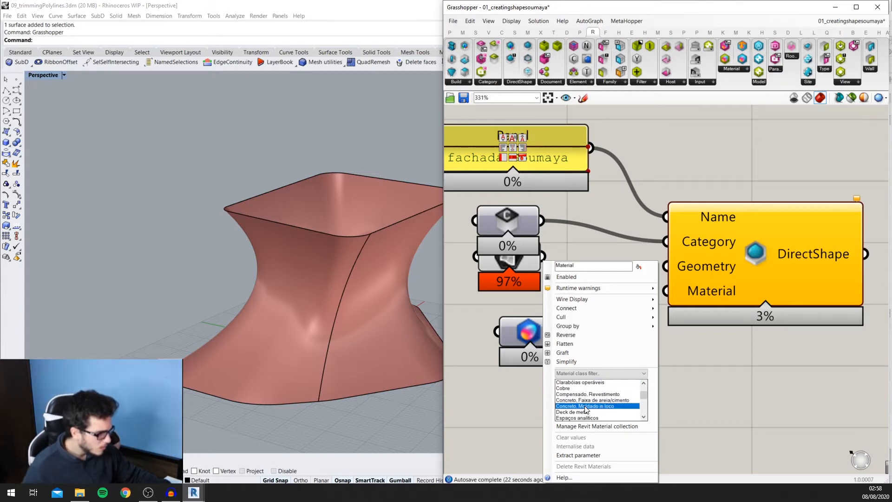
left_click(687, 378)
Step: Connect the Material parameter to the DirectShape component's Material input and the Surface parameter to its Geometry input, moving the Category parameter up for clearance
left_click_drag(564, 331, 665, 290)
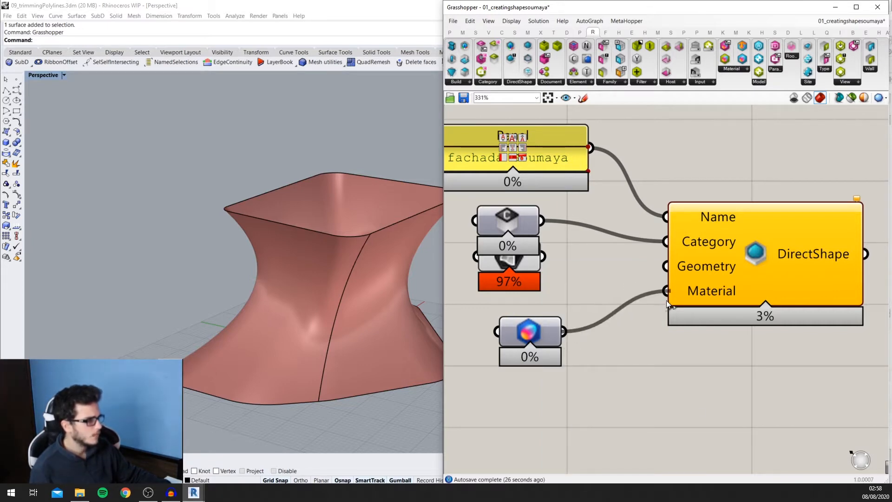
left_click_drag(517, 208, 517, 189)
scroll(515, 266, "up", 3)
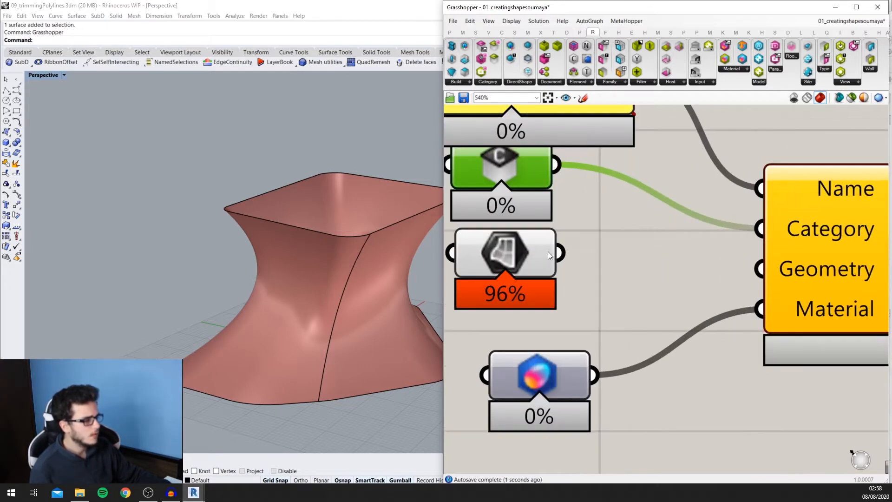
scroll(547, 252, "down", 4)
scroll(619, 286, "up", 2)
left_click_drag(545, 266, 691, 278)
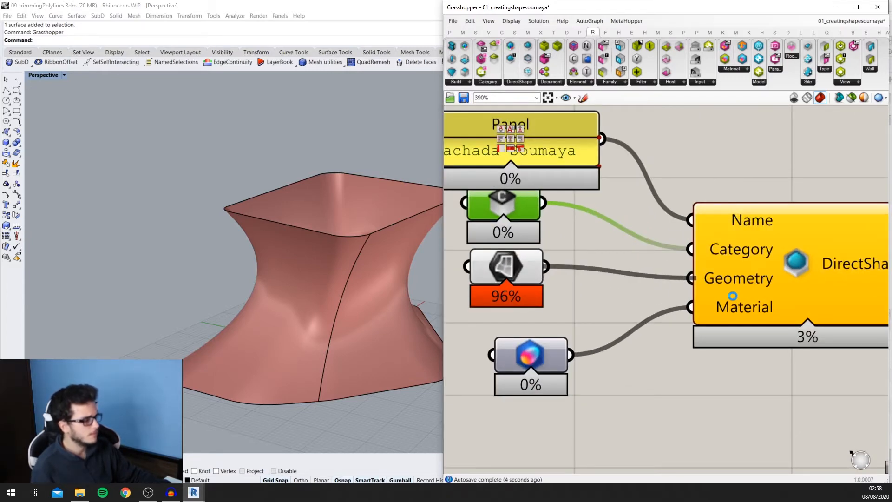
scroll(733, 296, "up", 2)
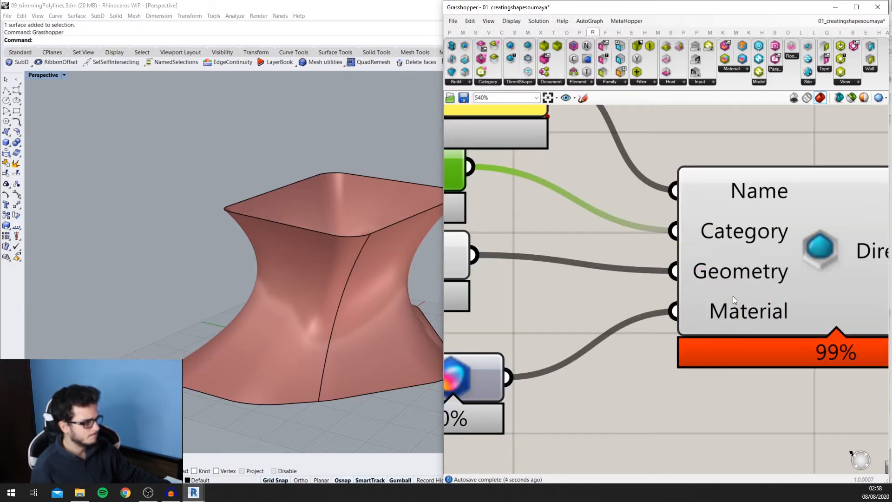
Step: Switch to Revit and turn off the Grasshopper preview in the 3D view
left_click(194, 492)
scroll(350, 390, "down", 5)
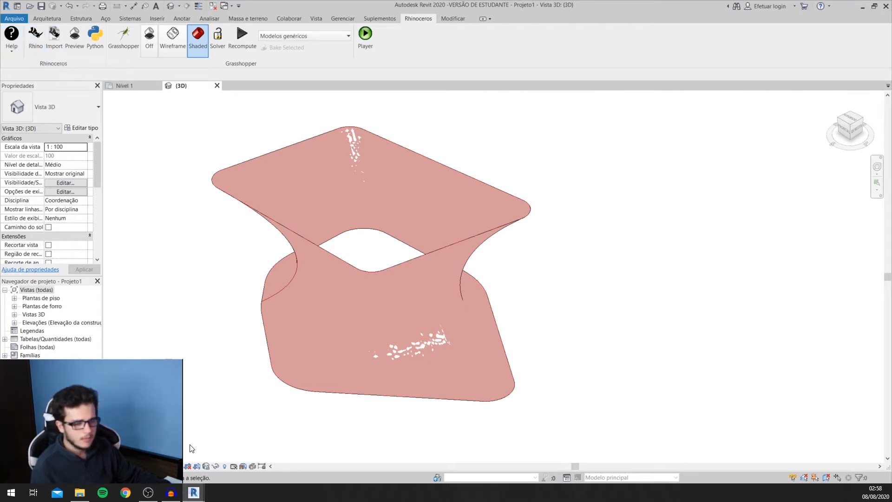
left_click(151, 44)
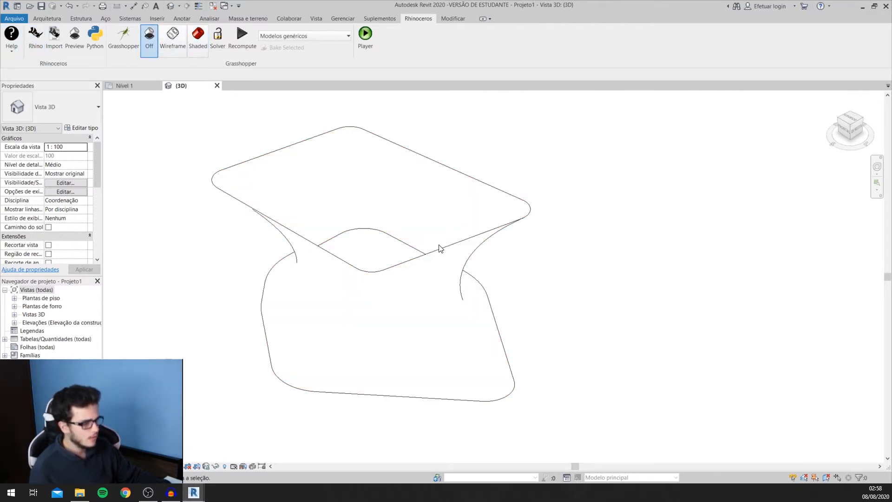
Step: Select the generated DirectShape in the 3D view to check its category and properties, and clear the selection
left_click(503, 217)
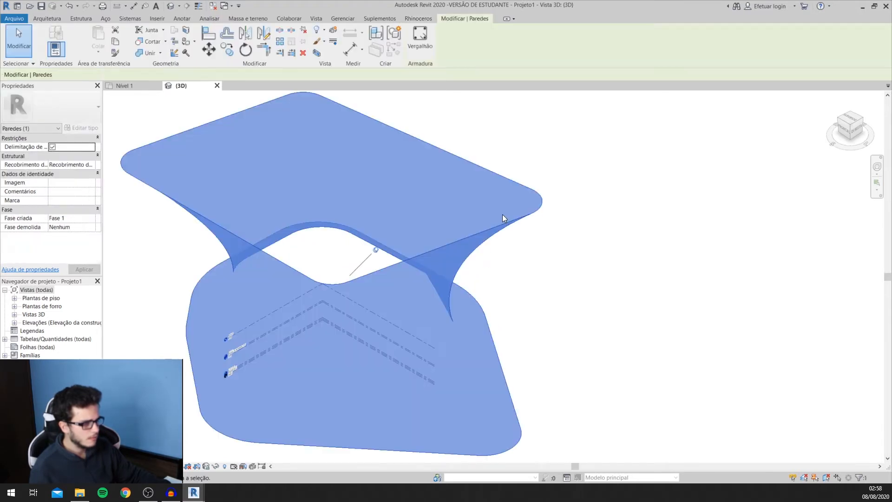
scroll(503, 217, "down", 1)
scroll(337, 363, "up", 3)
scroll(560, 281, "down", 2)
left_click(635, 288)
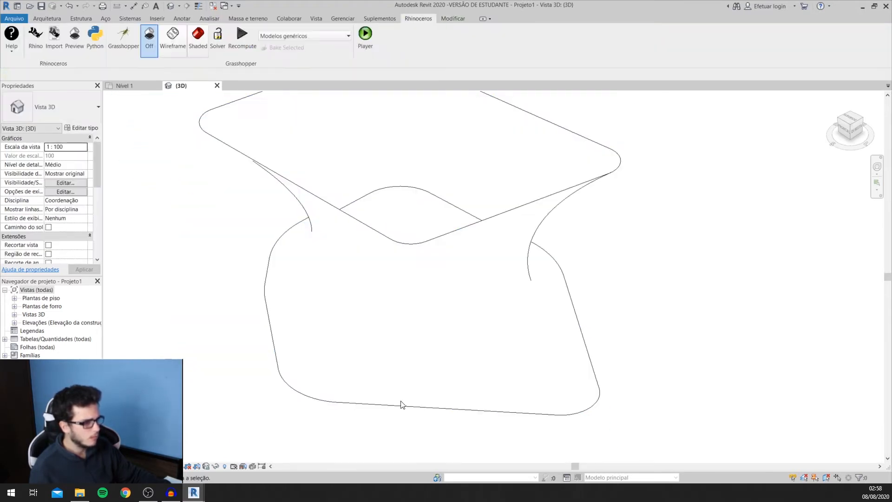
Step: Change the 3D view's visual style to shaded
left_click(150, 466)
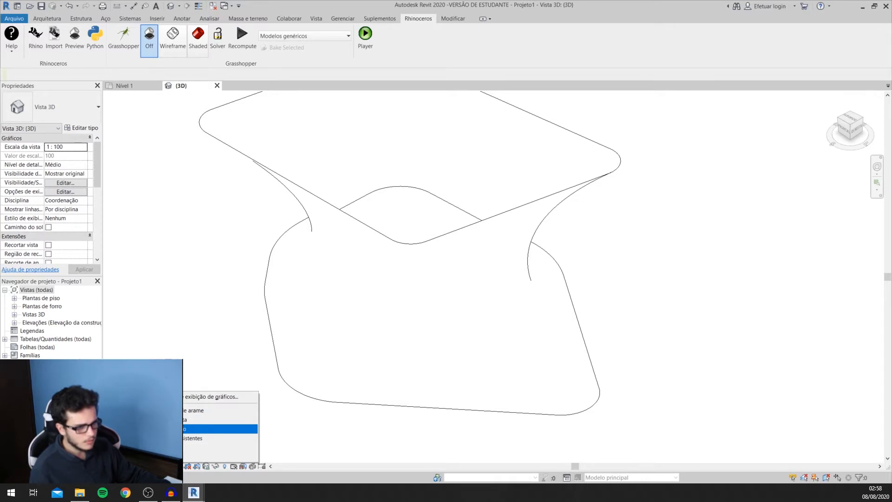
left_click(168, 428)
scroll(320, 348, "down", 1)
scroll(520, 328, "up", 1)
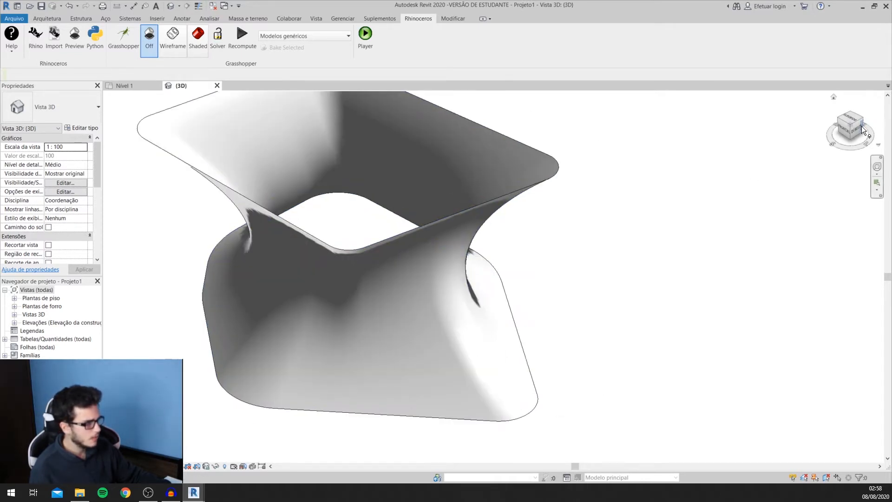
Step: Examine the shaded DirectShape in the 3D view and select it to review its wall properties
mouse_move(862, 126)
left_mouse_down()
mouse_move(815, 114)
mouse_move(790, 130)
mouse_move(811, 139)
mouse_move(831, 104)
mouse_move(811, 122)
mouse_move(843, 137)
mouse_move(843, 161)
mouse_move(832, 167)
left_mouse_up()
scroll(441, 284, "down", 3)
scroll(481, 319, "up", 1)
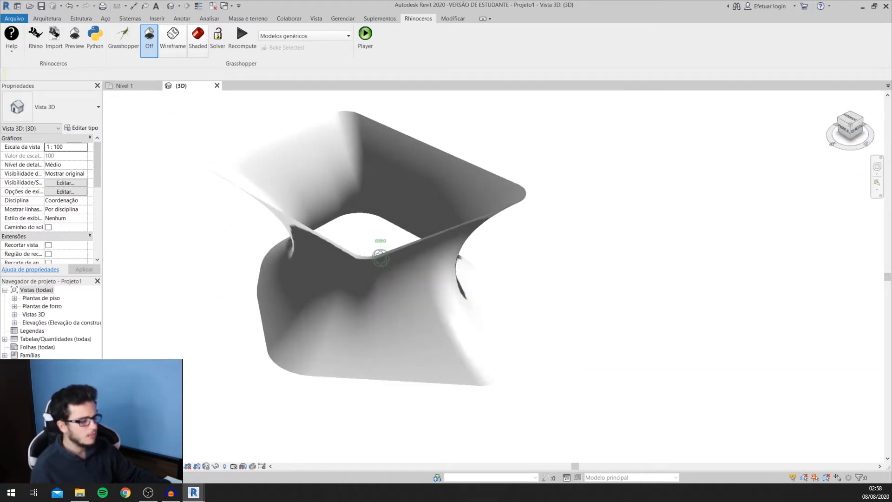
scroll(488, 248, "down", 2)
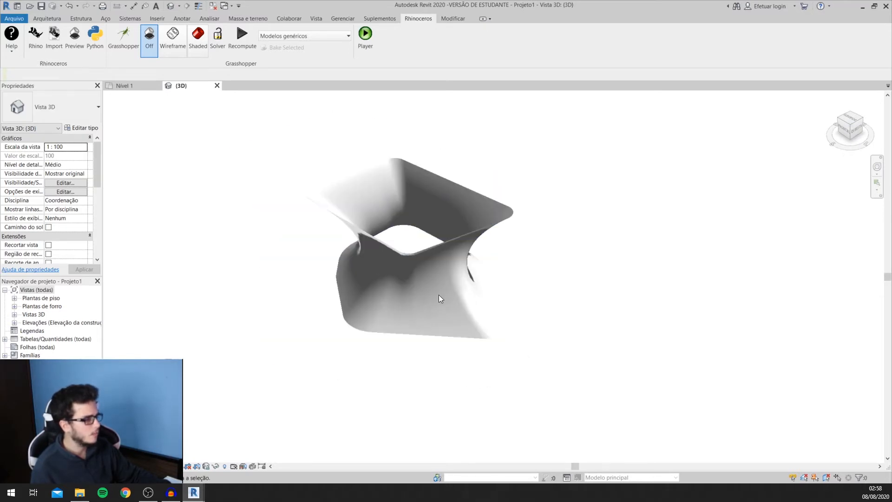
scroll(517, 344, "up", 1)
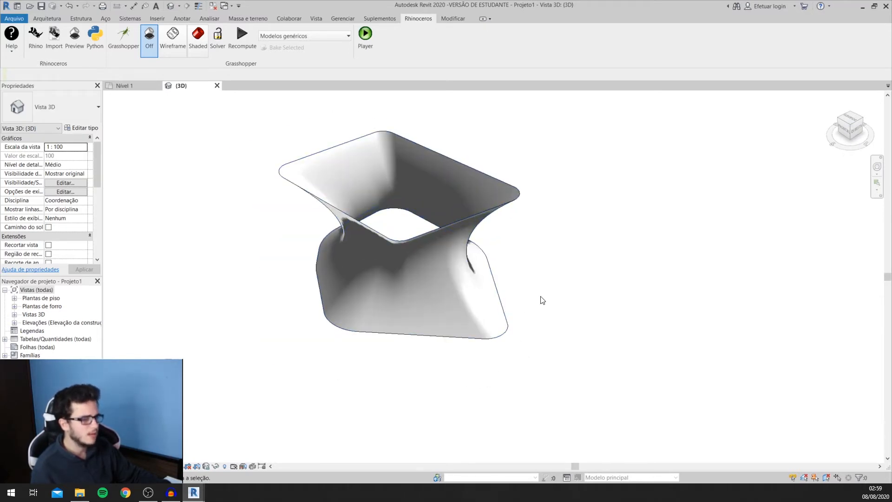
left_click(485, 348)
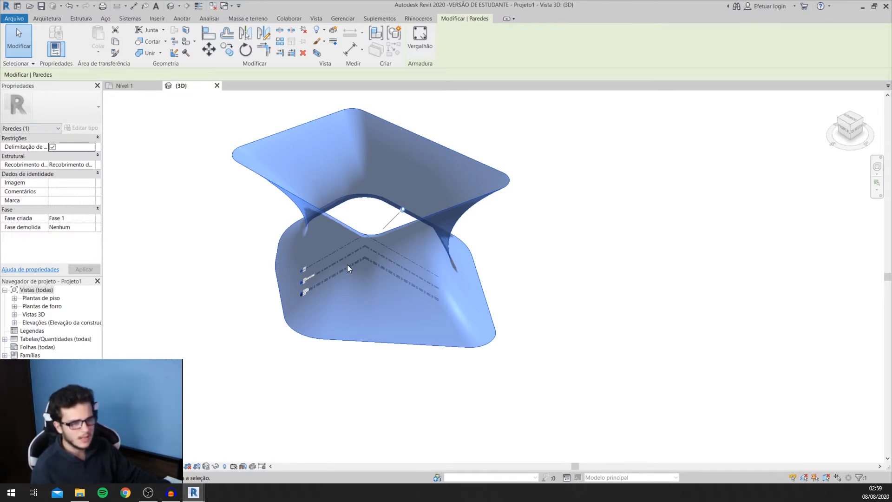
middle_click_drag(438, 263, 375, 271)
left_click(443, 224)
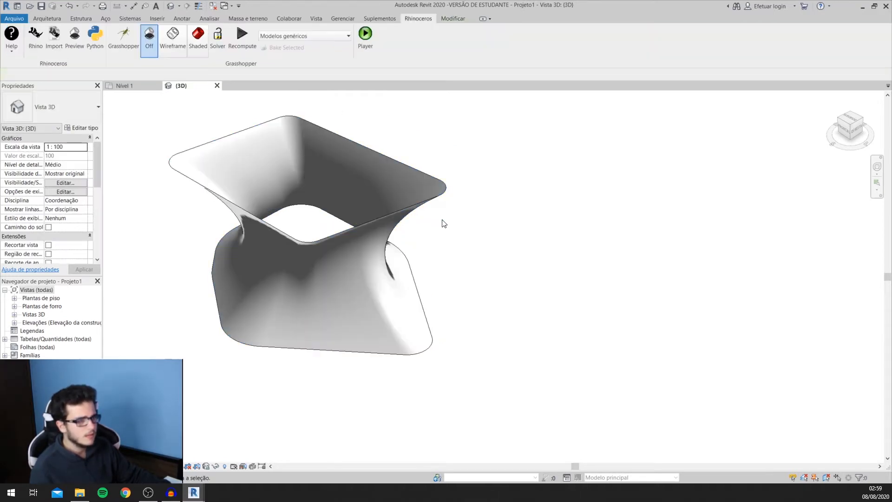
left_click(398, 220)
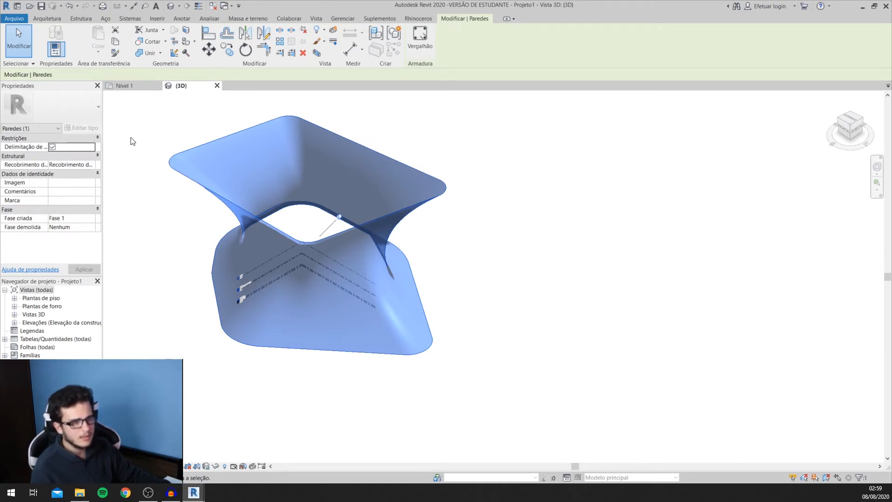
left_click(613, 272)
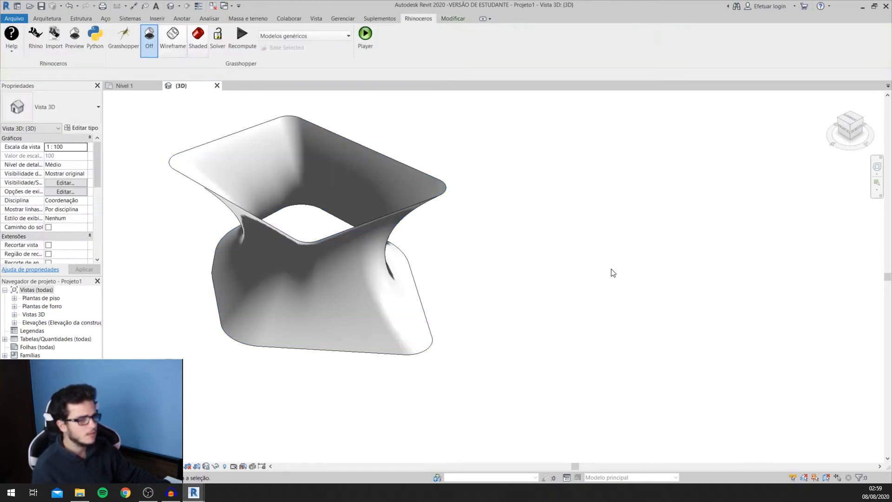
mouse_move(603, 275)
middle_mouse_down("shift")
mouse_move(390, 269)
mouse_move(266, 280)
mouse_move(430, 275)
mouse_move(345, 254)
mouse_move(399, 265)
mouse_move(250, 263)
middle_mouse_up("shift")
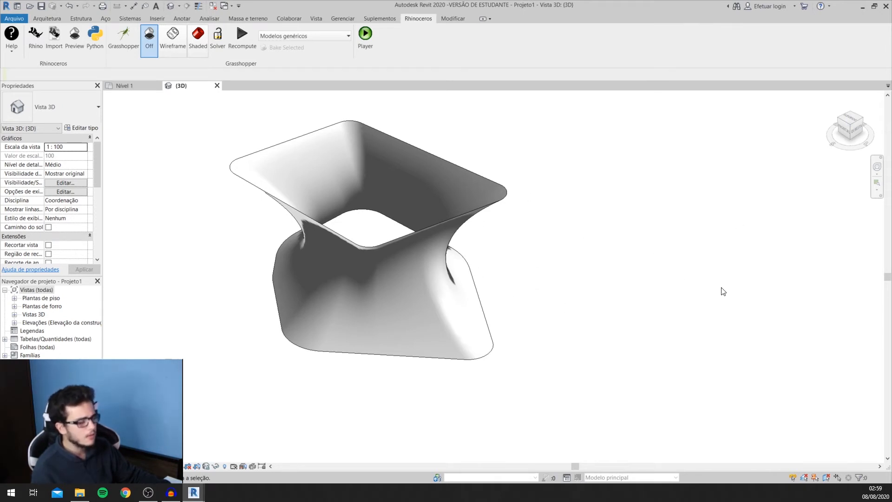
scroll(639, 299, "up", 2)
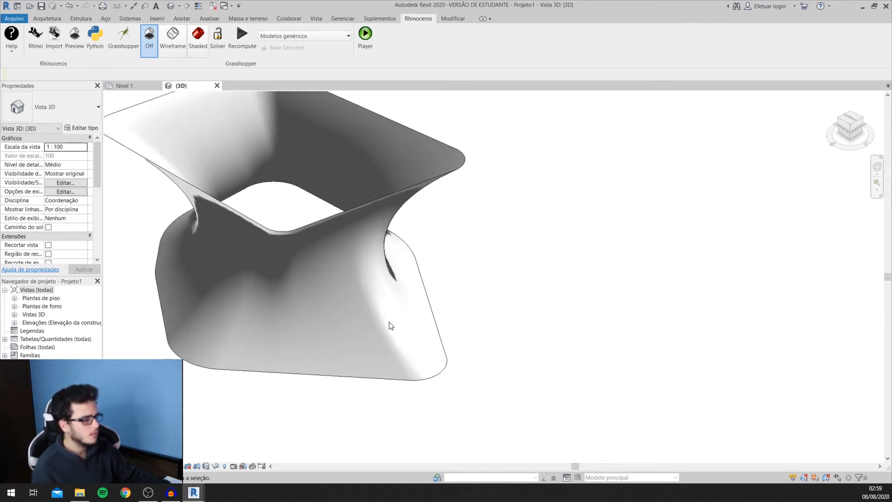
scroll(311, 348, "down", 3)
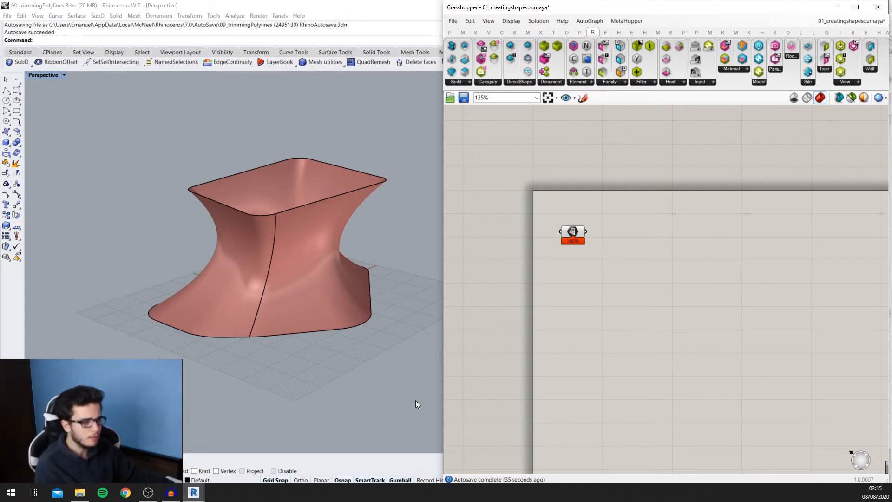
Step: Select the surface parameter on the canvas and examine the highlighted surface in the Rhino viewport
right_click_drag(625, 244, 591, 246)
scroll(597, 246, "up", 4)
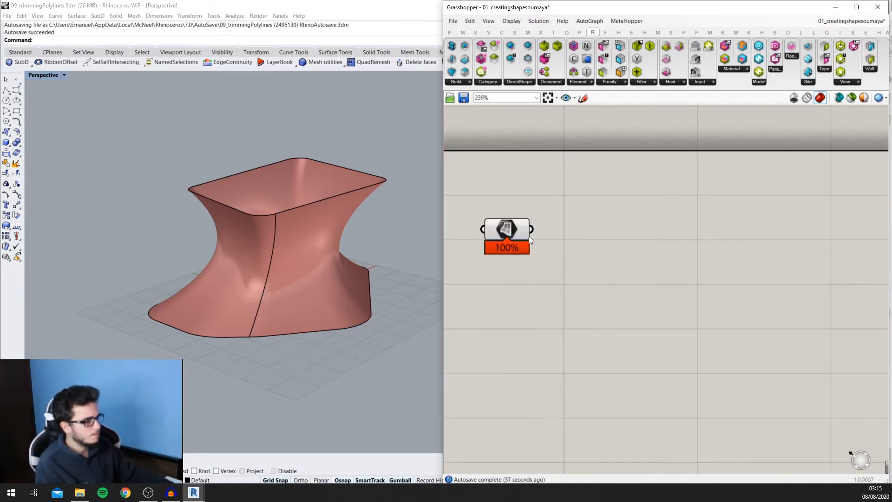
left_click(501, 237)
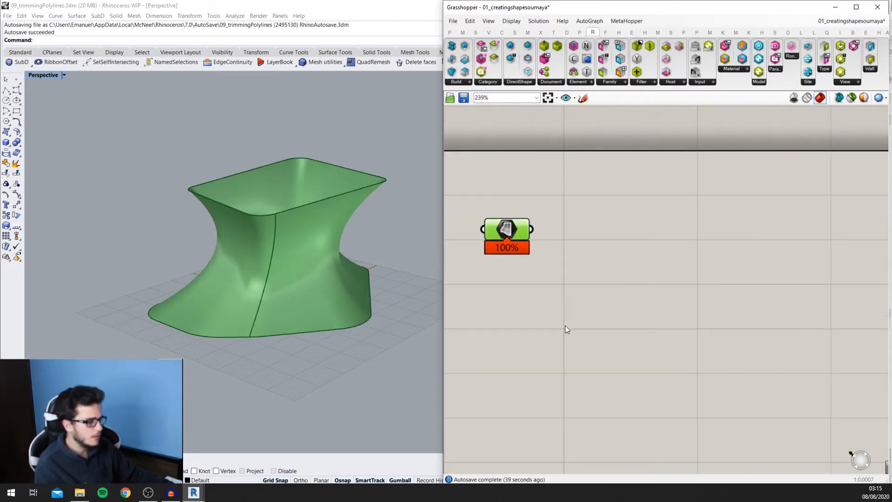
scroll(565, 325, "down", 1)
scroll(292, 270, "up", 3)
scroll(311, 274, "down", 3)
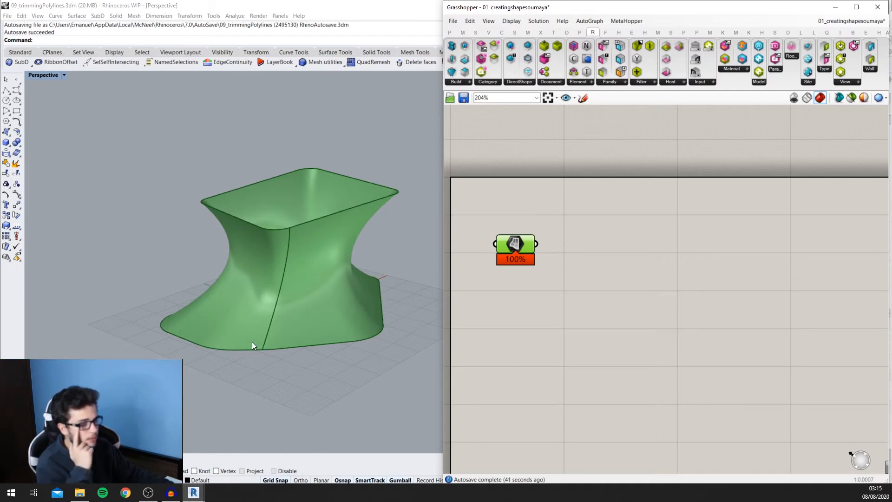
scroll(314, 249, "down", 2)
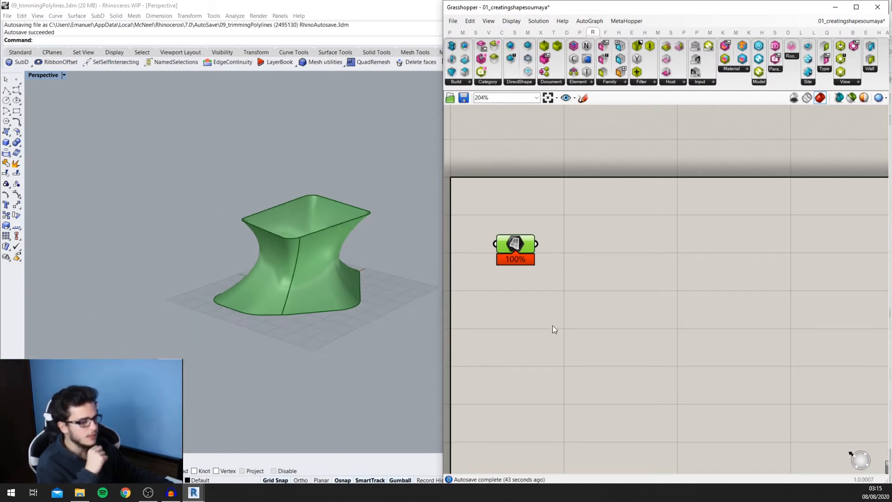
Step: Add an Add Level component and place it away from the surface parameter, leaving room for its inputs
double_click(540, 316)
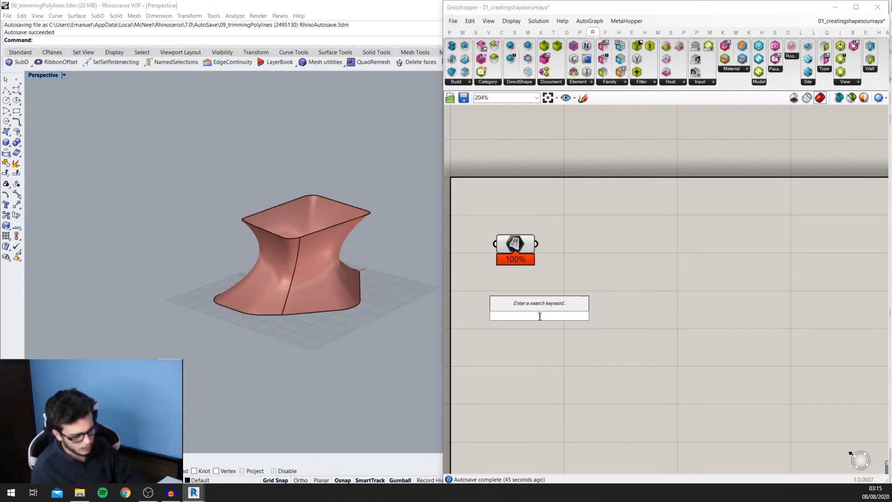
type("add le")
key("Return")
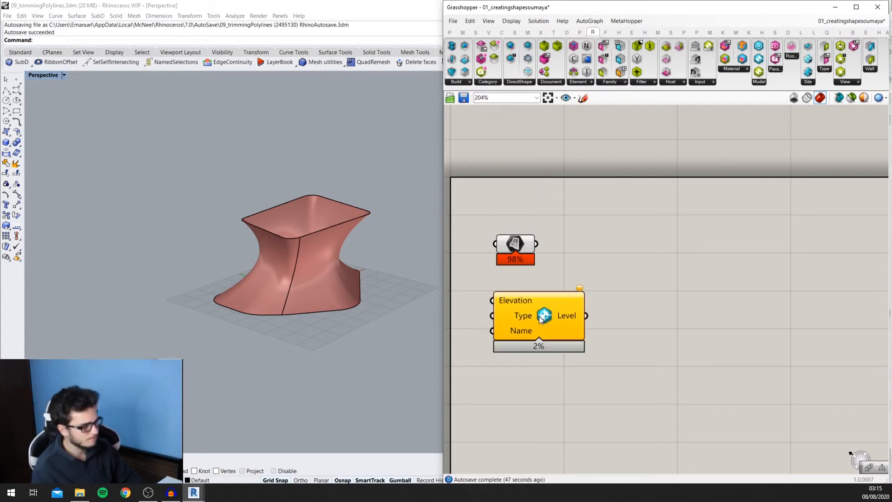
left_click_drag(539, 315, 783, 337)
Step: Add a Series component below the surface parameter, ahead of the Add Level component
right_click_drag(637, 408, 634, 344)
double_click(599, 339)
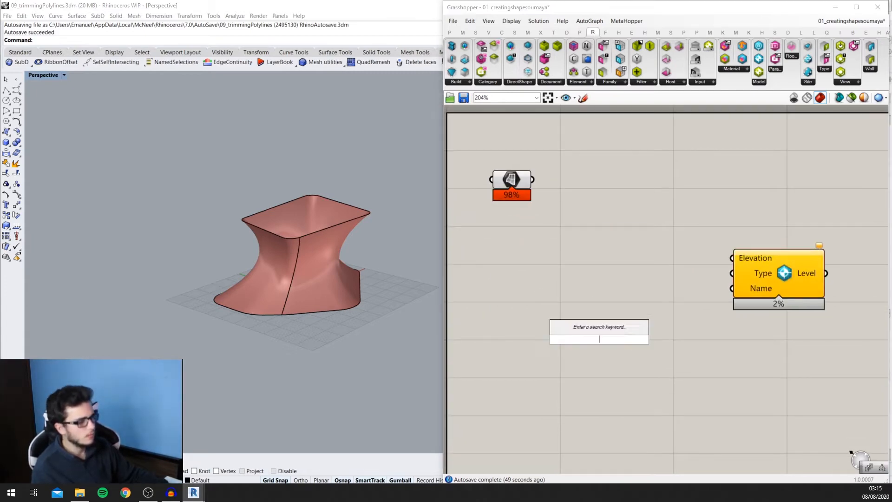
type("ser")
left_click(581, 329)
Step: Create a number slider with the value 4 and connect it to the Series component's Step input
double_click(502, 401)
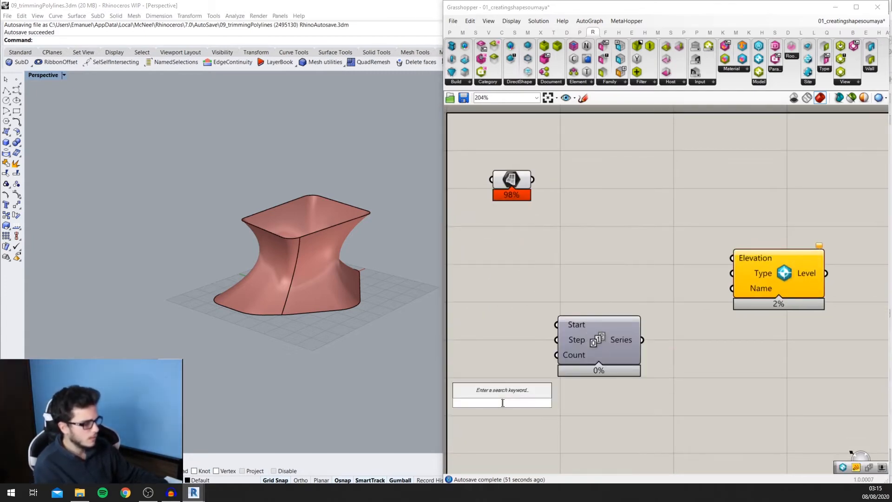
type("4")
key("Return")
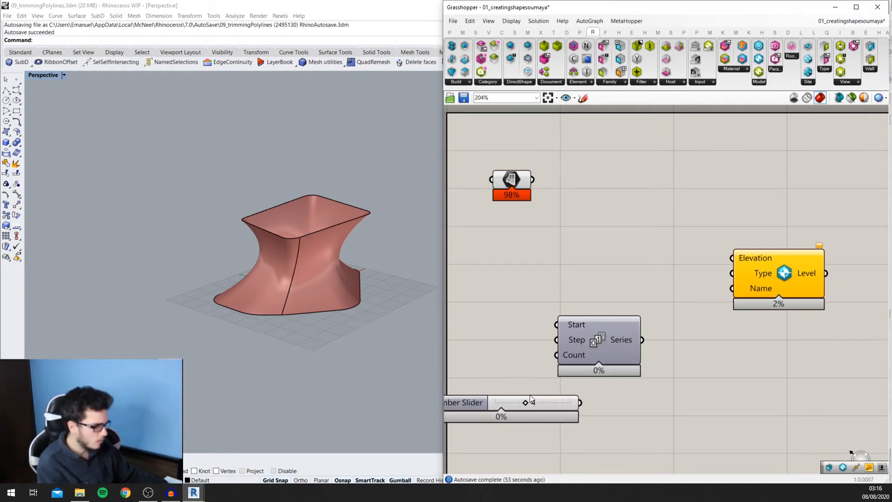
left_click_drag(533, 397, 556, 339)
left_click(529, 324)
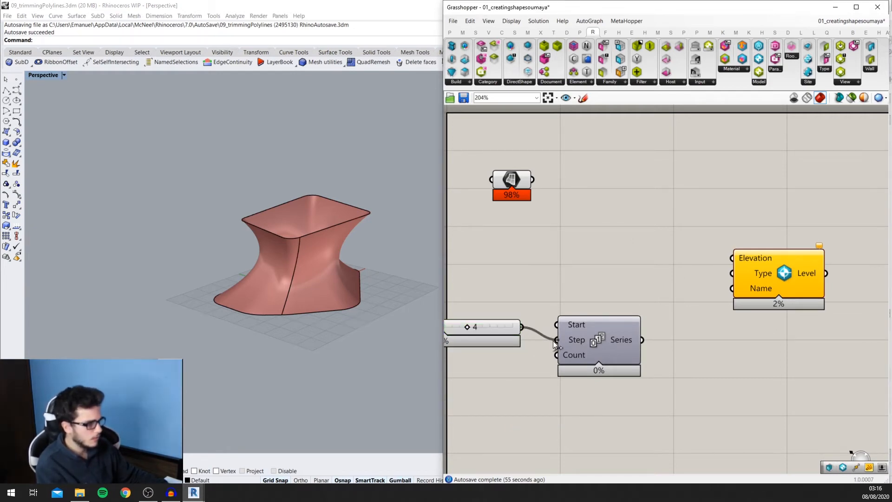
Step: Create a number slider with the value 20 and connect it to the Series component's Count input
right_click_drag(554, 368, 596, 312)
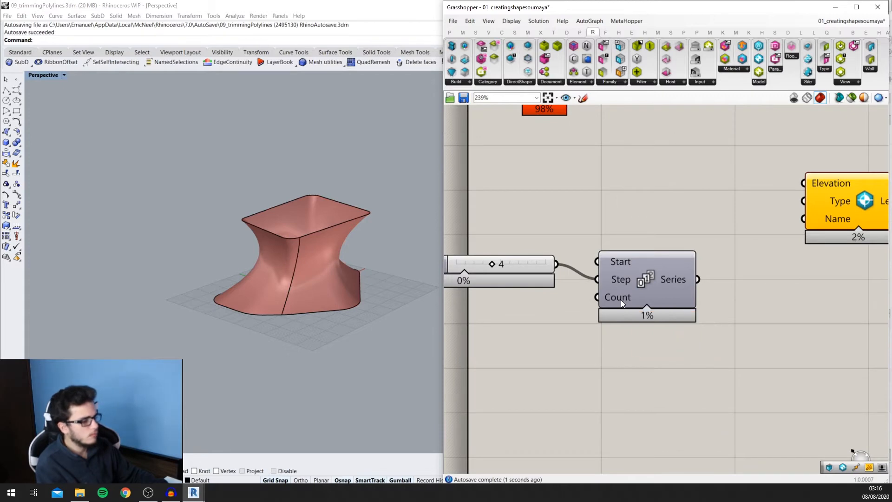
scroll(467, 380, "down", 1)
double_click(466, 376)
type("20")
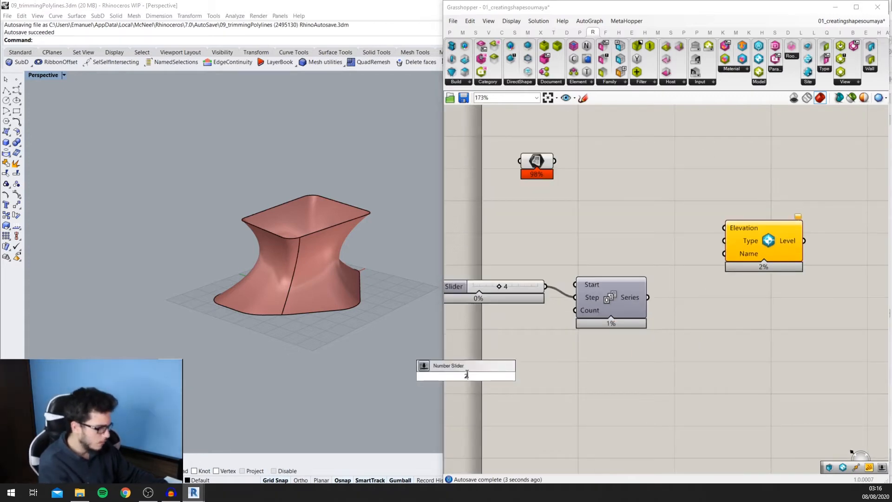
key("Return")
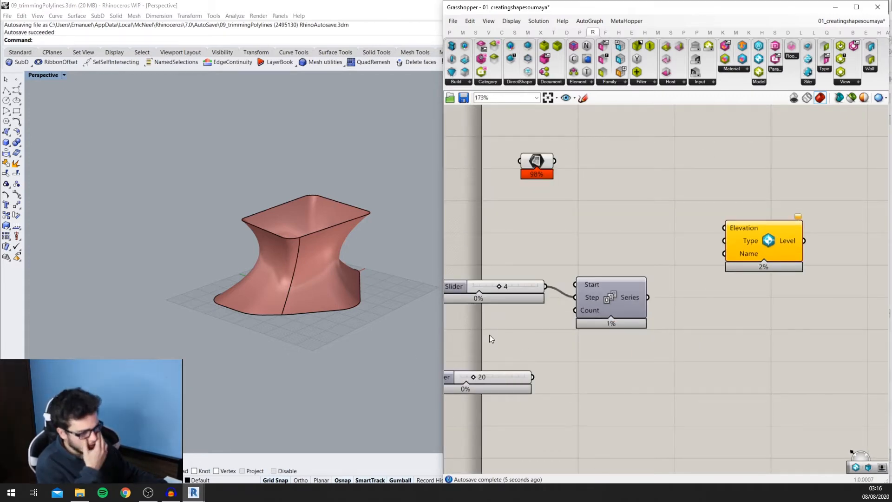
scroll(251, 256, "up", 2)
scroll(261, 239, "up", 2)
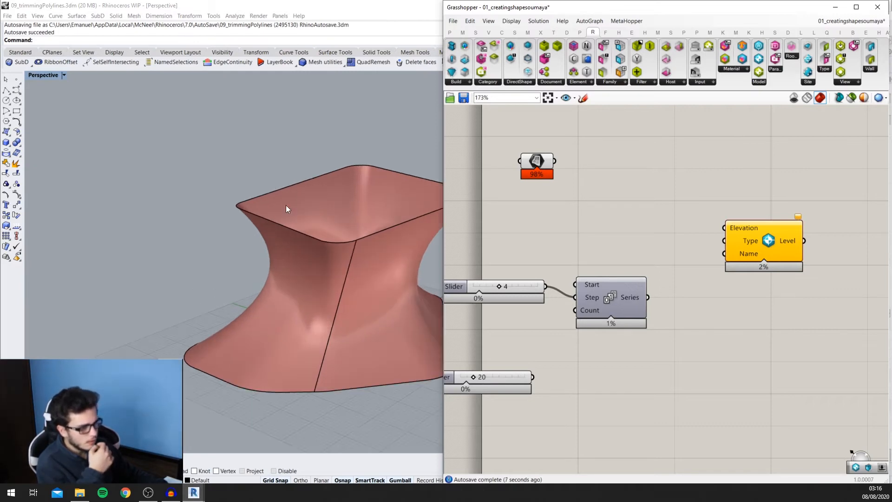
left_click_drag(534, 377, 575, 310)
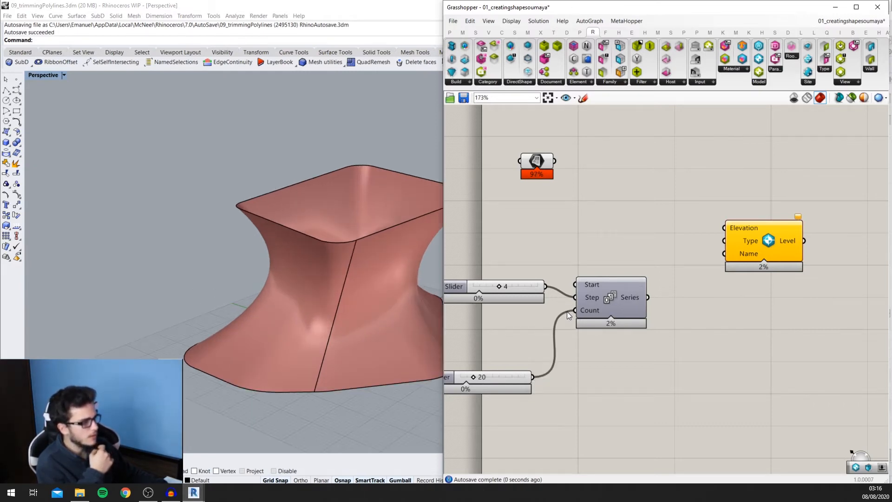
Step: Connect the Series output to the Elevation input of the Add Level component
right_click_drag(646, 295, 581, 317)
left_click_drag(583, 319, 661, 249)
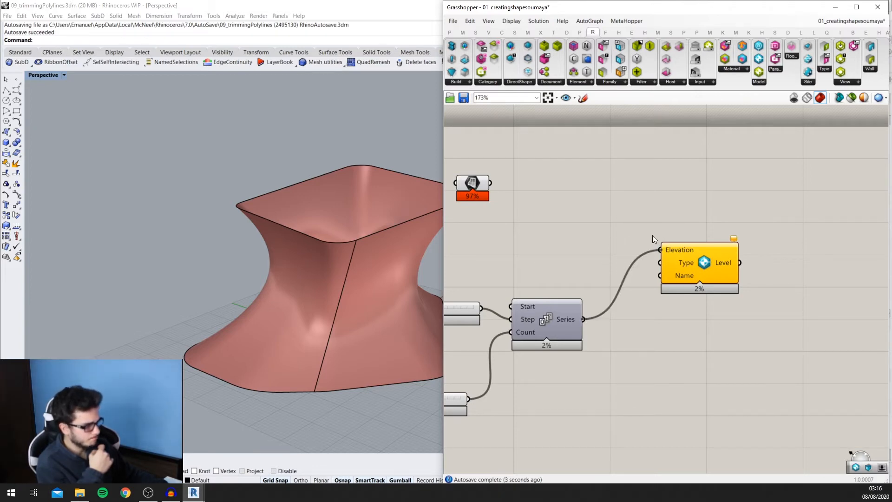
scroll(652, 235, "up", 4)
scroll(652, 236, "down", 3)
scroll(652, 235, "down", 2)
left_click(699, 272)
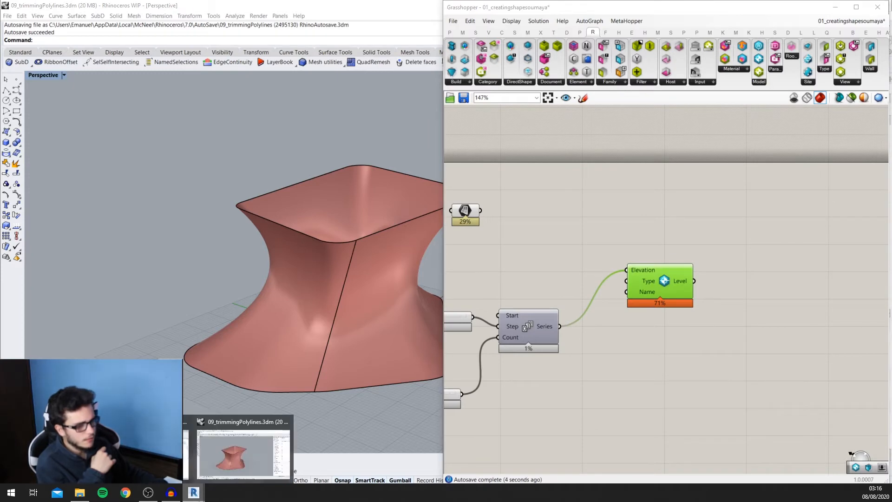
Step: Switch to Revit and examine the generated levels in the 3D view
left_click(194, 492)
scroll(529, 189, "up", 8)
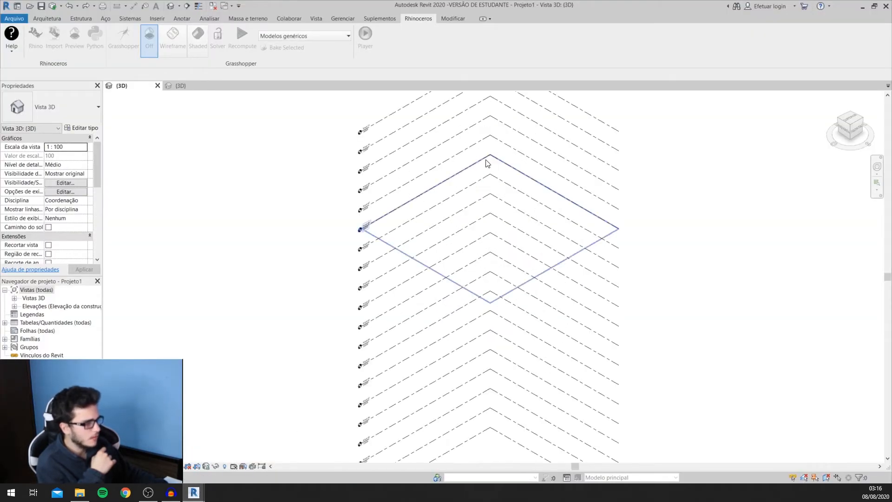
scroll(235, 183, "up", 2)
scroll(250, 210, "down", 10)
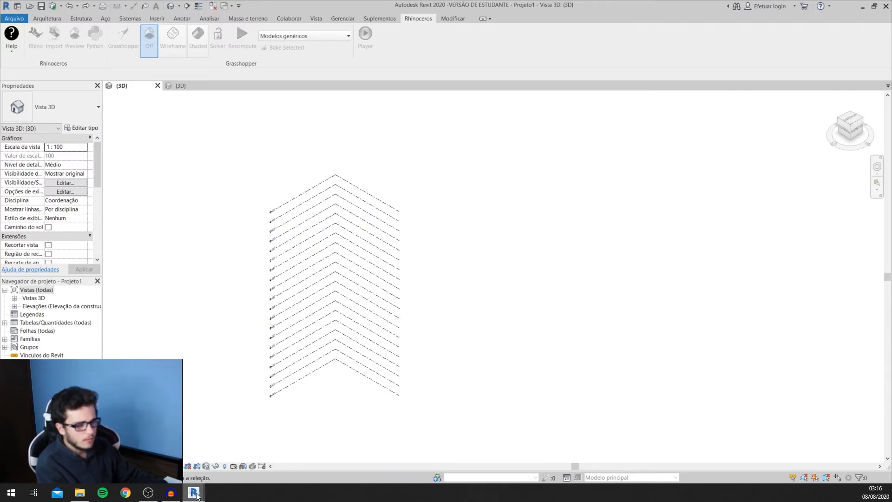
Step: Switch back to Rhino and Grasshopper and select the surface parameter to view its geometry
mouse_move(171, 492)
left_click(215, 462)
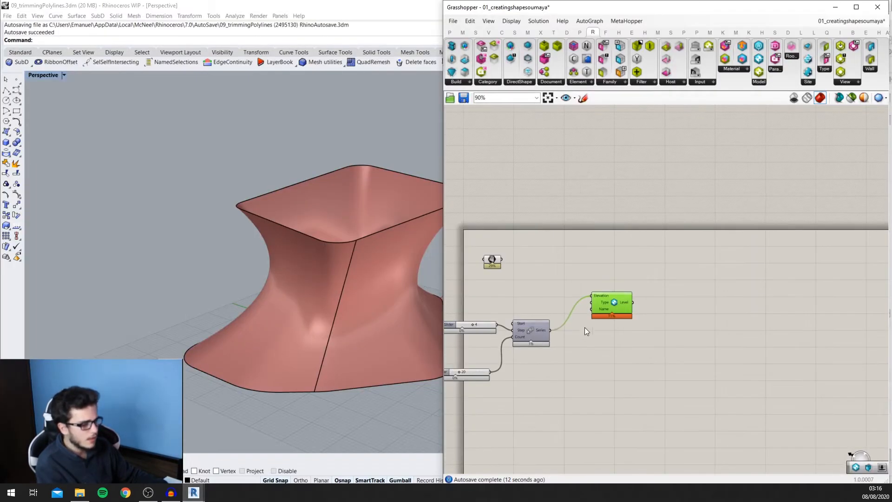
scroll(523, 244, "up", 4)
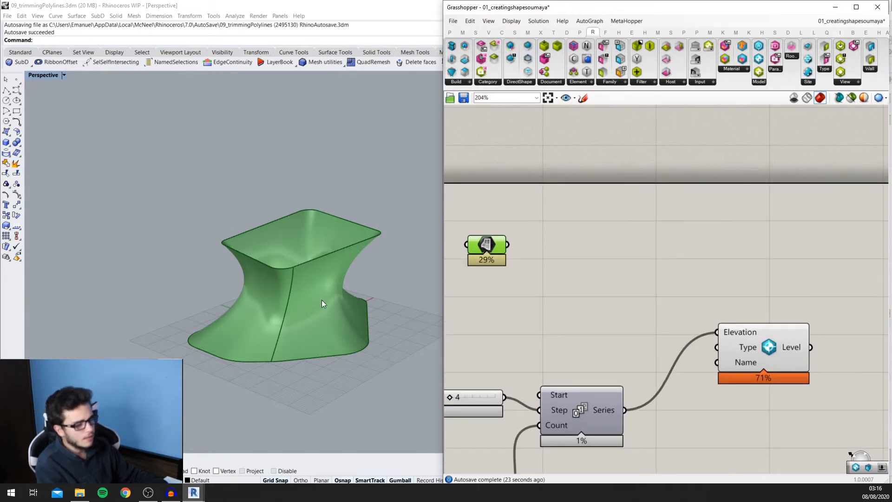
Step: In Revit, create a new conceptual mass family from the Massa métrica.rft template
left_click(193, 492)
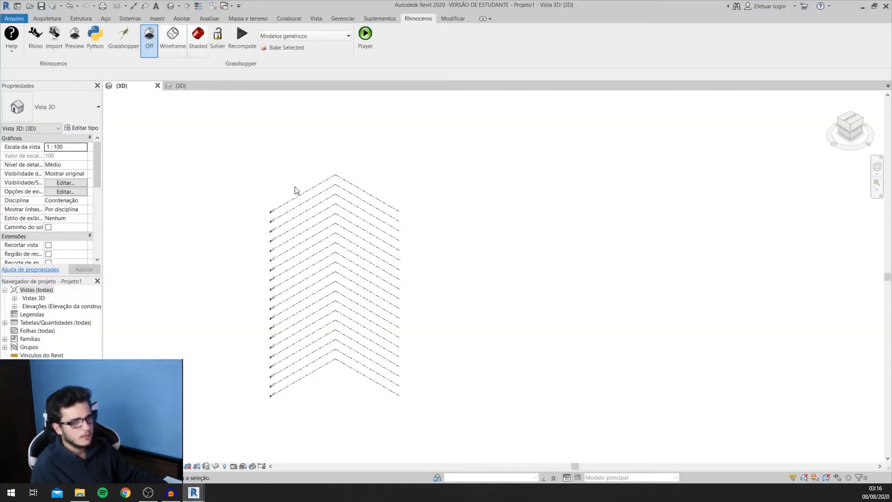
left_click(14, 18)
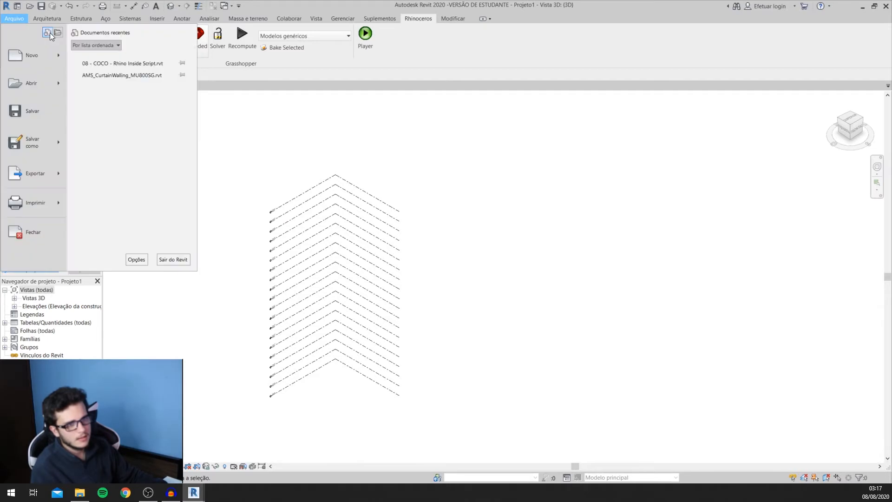
mouse_move(61, 57)
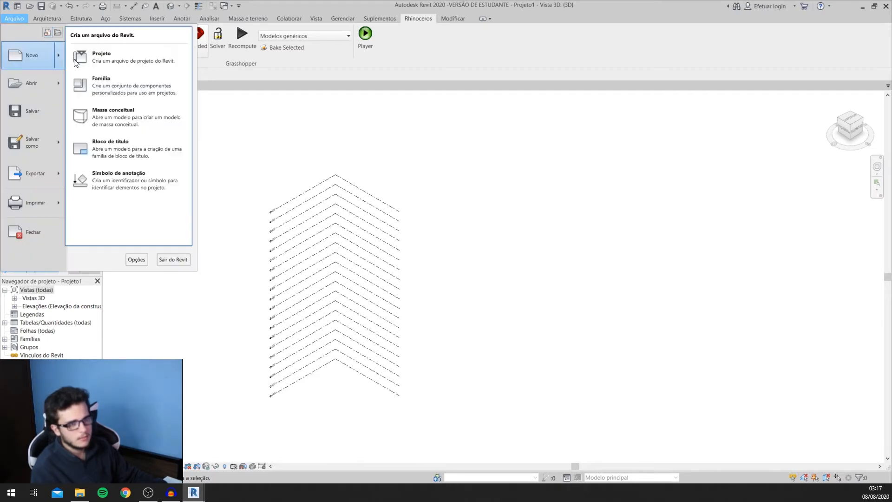
left_click(158, 87)
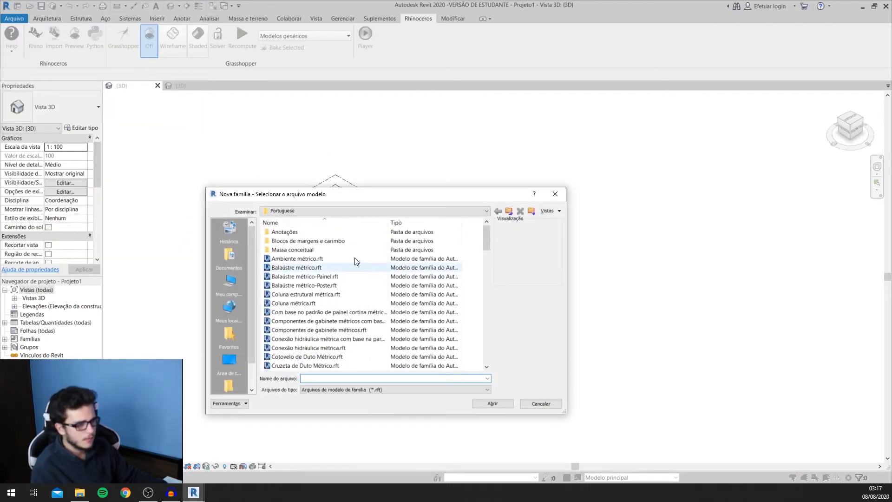
double_click(318, 251)
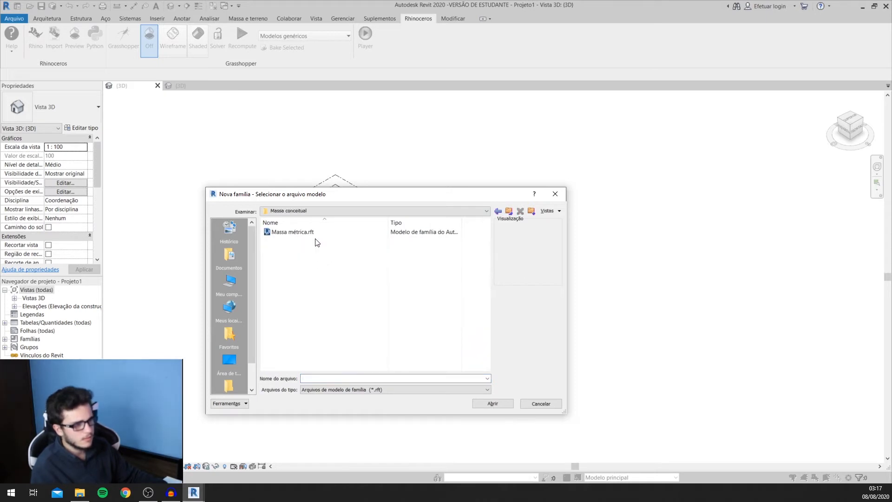
left_click(318, 232)
left_click(503, 408)
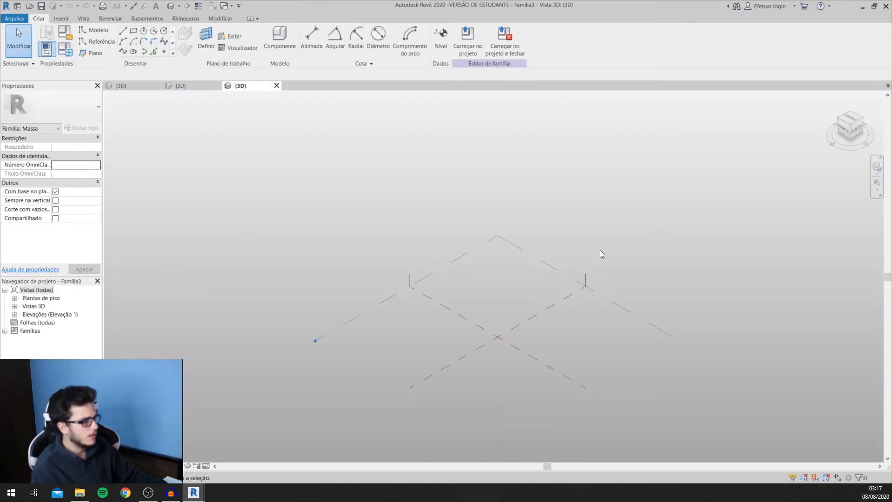
scroll(258, 204, "down", 2)
scroll(529, 244, "up", 3)
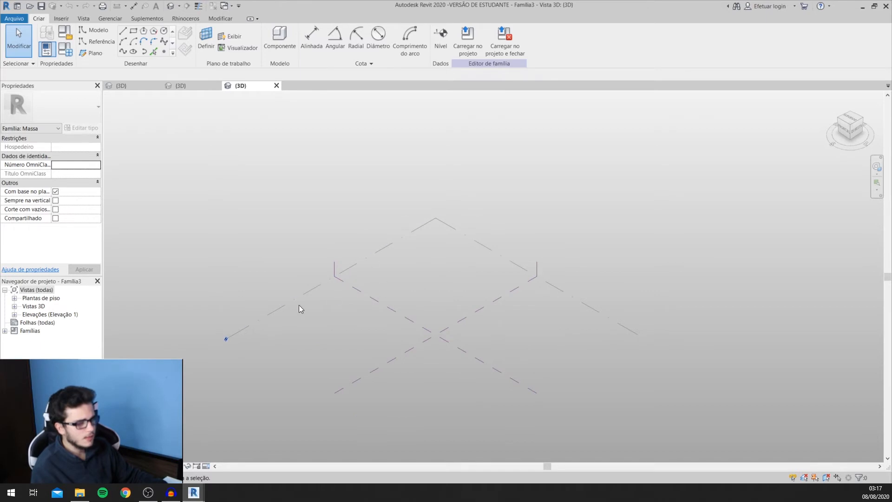
Step: Bring up Rhino from the mass family and examine the surface from several angles
left_click(183, 19)
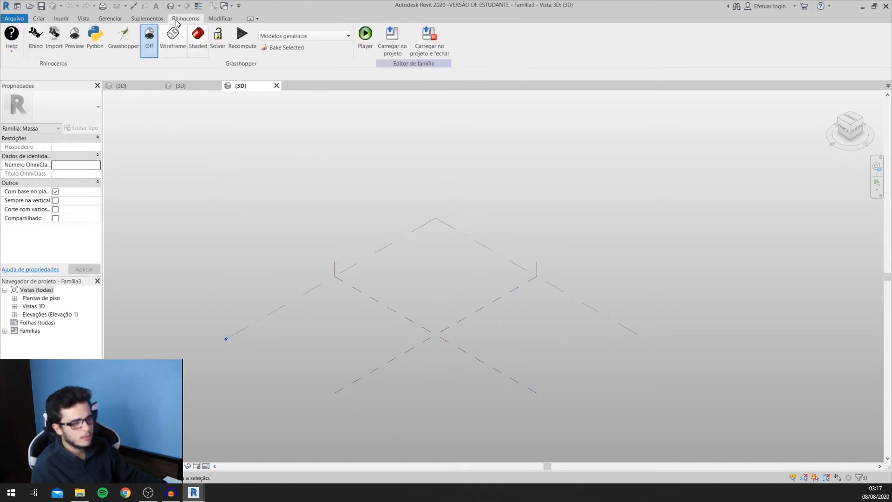
left_click(35, 36)
right_click_drag(319, 325, 325, 265)
scroll(327, 297, "up", 3)
mouse_move(327, 297)
right_mouse_down()
mouse_move(339, 264)
mouse_move(322, 272)
mouse_move(340, 235)
mouse_move(334, 259)
mouse_move(436, 274)
mouse_move(319, 285)
right_mouse_up()
right_click_drag(291, 166, 325, 218)
right_click_drag(324, 310, 333, 251)
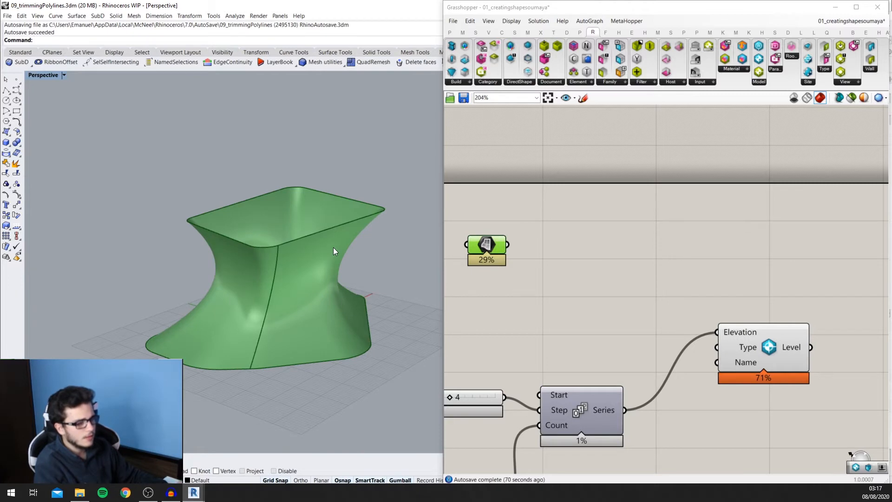
Step: Add a Cap Holes component, connect the surface parameter to its Brep input and select it to preview the capped shape
left_click(586, 249)
double_click(586, 248)
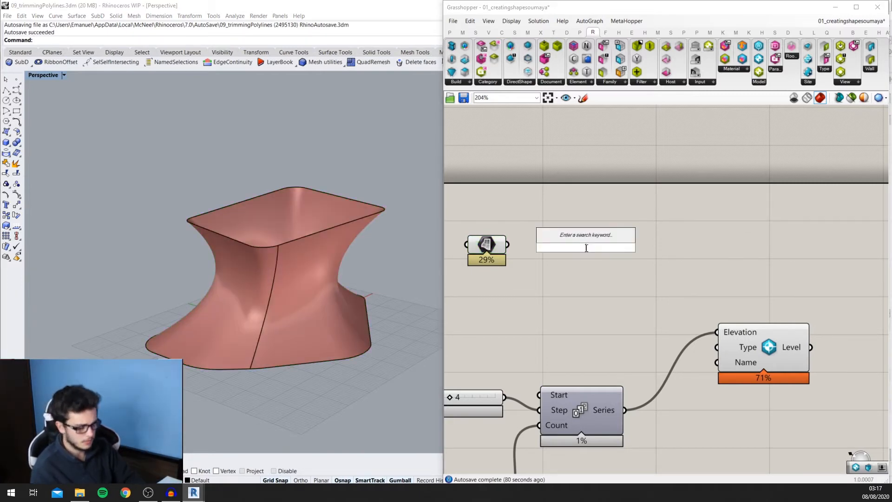
type("cap")
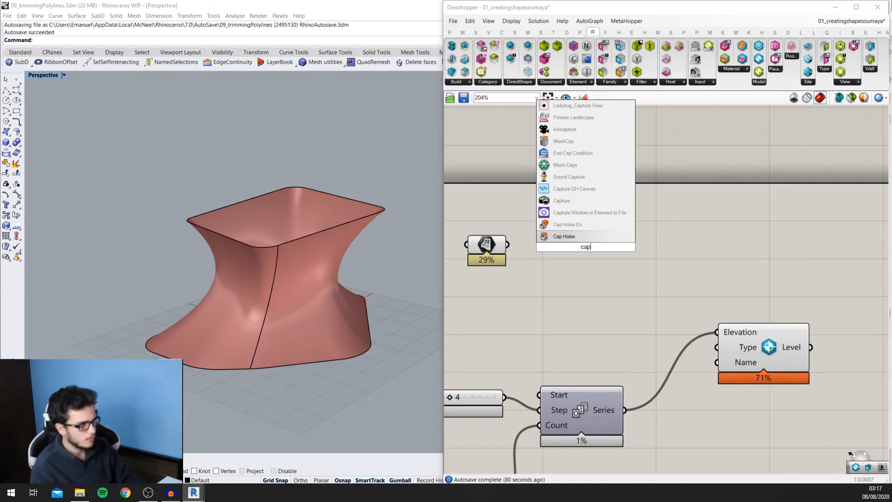
left_click(579, 237)
scroll(513, 240, "up", 1)
left_click_drag(509, 243, 539, 244)
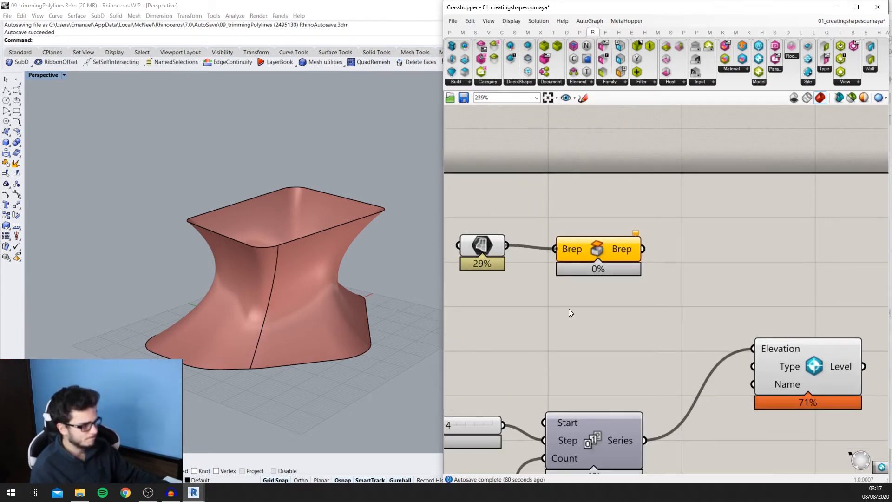
scroll(568, 310, "up", 2)
left_click(611, 231)
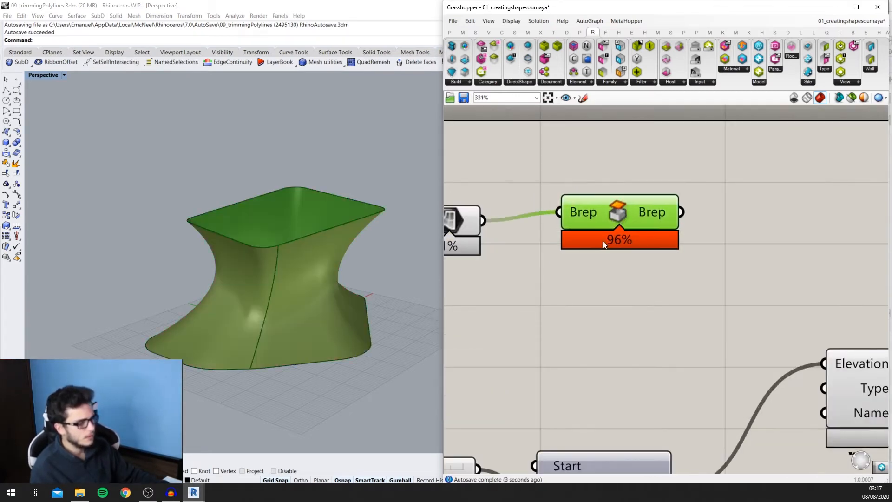
scroll(586, 311, "down", 4)
scroll(627, 288, "up", 2)
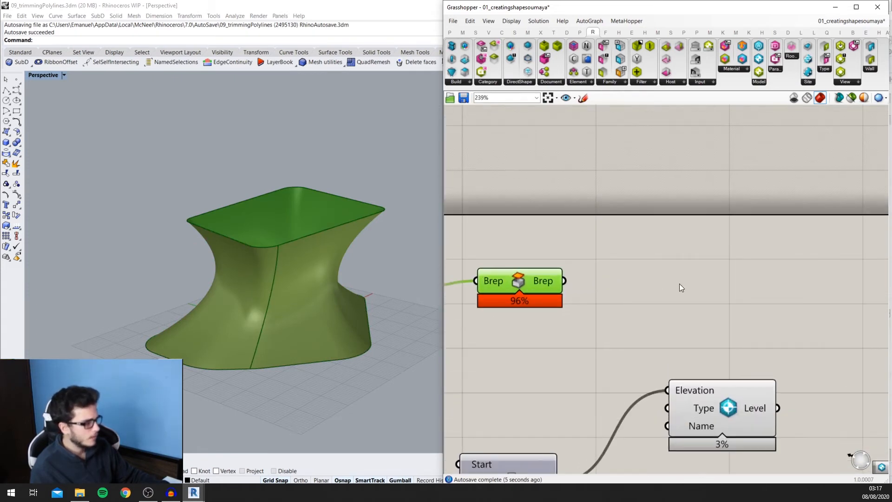
Step: Add an Add Form component to the Grasshopper canvas beside the Cap Holes component
right_click_drag(670, 280, 660, 274)
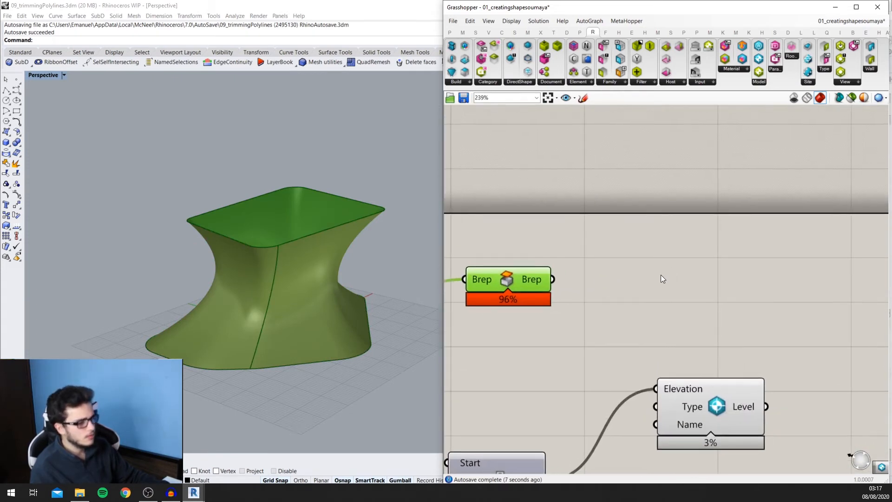
double_click(661, 274)
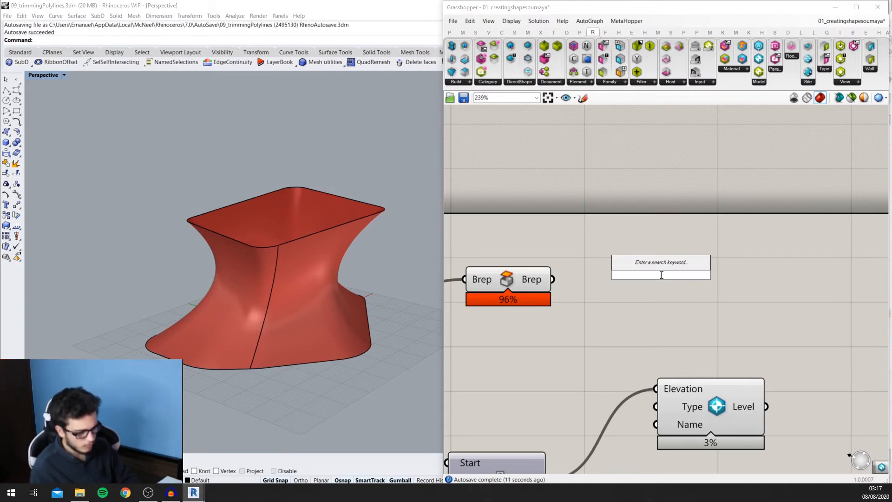
type("add fo")
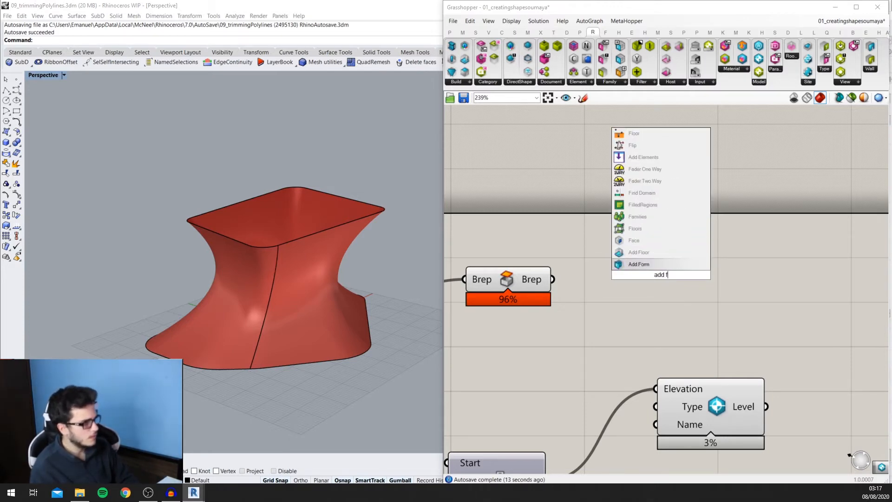
left_click(646, 264)
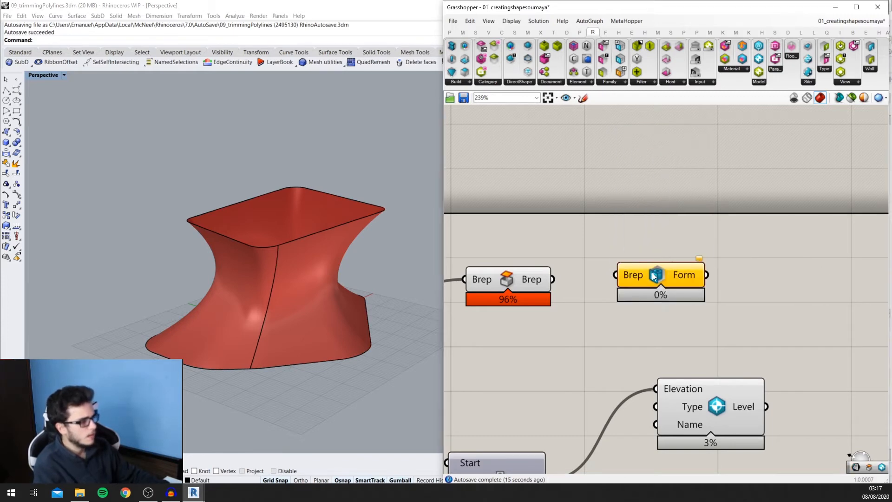
scroll(547, 270, "down", 3)
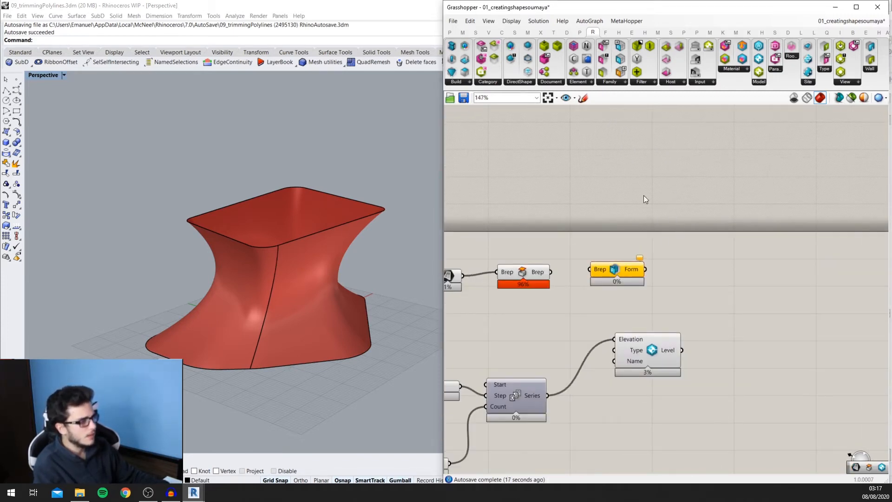
scroll(584, 342, "up", 2)
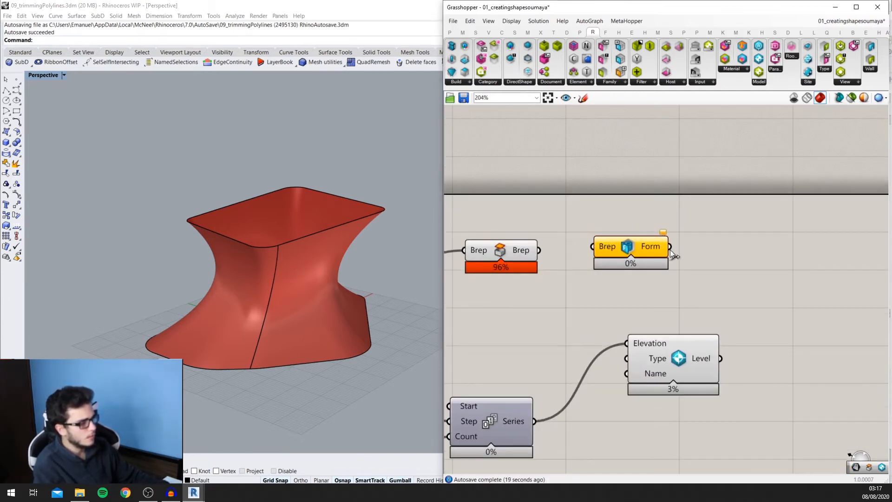
right_click_drag(673, 246, 645, 263)
scroll(644, 263, "up", 1)
left_click_drag(587, 258, 614, 264)
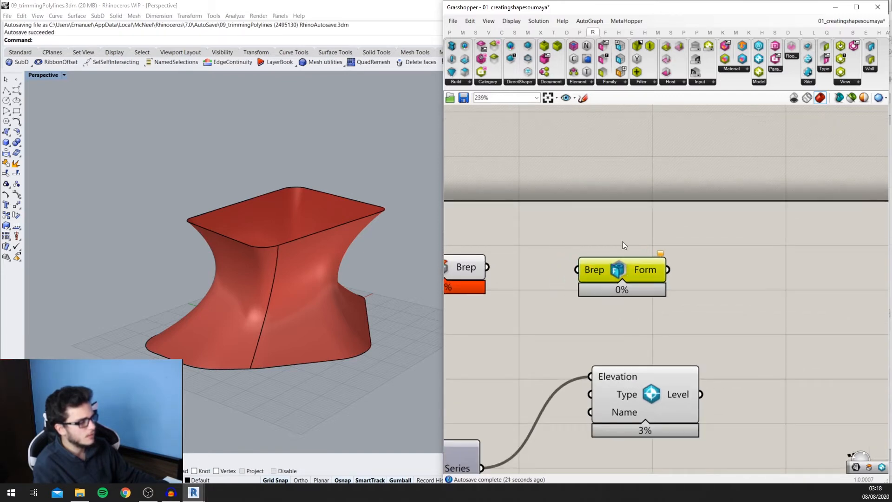
left_click(615, 81)
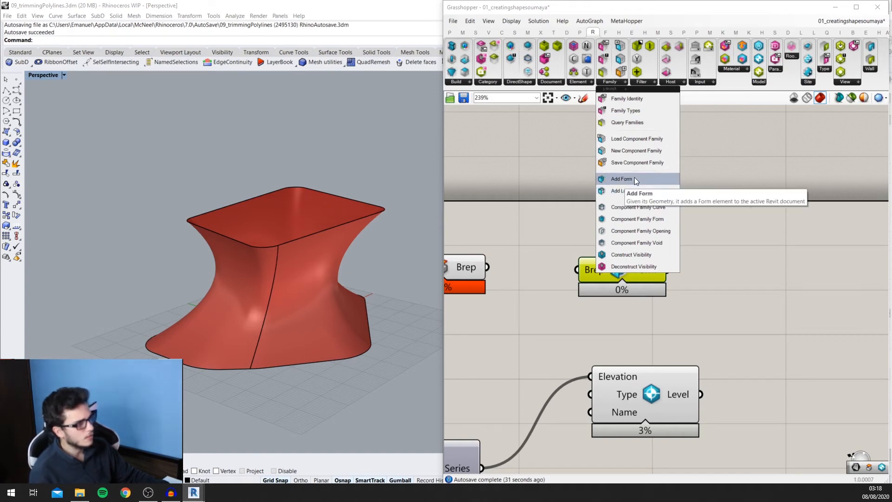
scroll(543, 226, "down", 2)
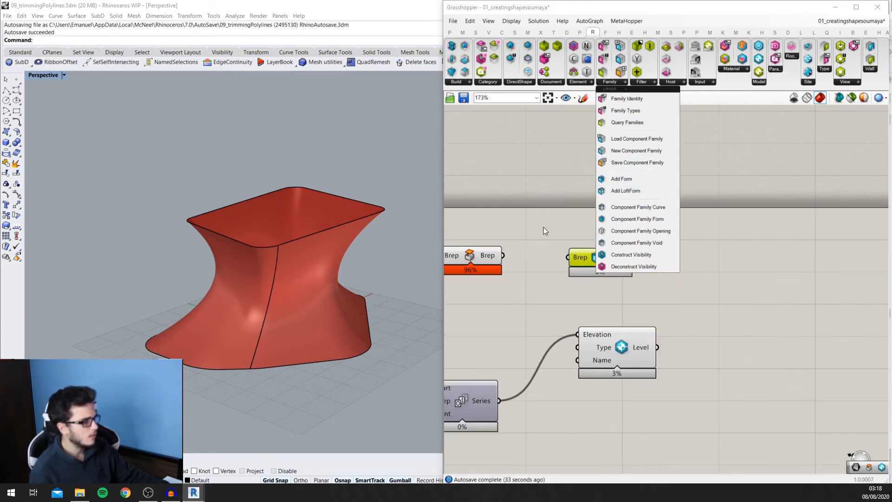
left_click(559, 203)
Step: Connect the Cap Holes component's Brep output to the Brep input of Add Form
right_click_drag(560, 206, 638, 203)
scroll(605, 243, "up", 2)
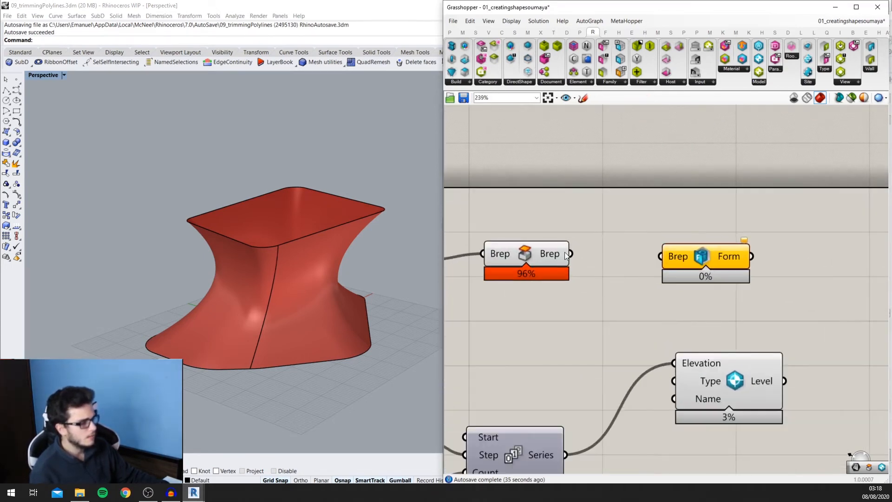
left_click_drag(571, 254, 654, 251)
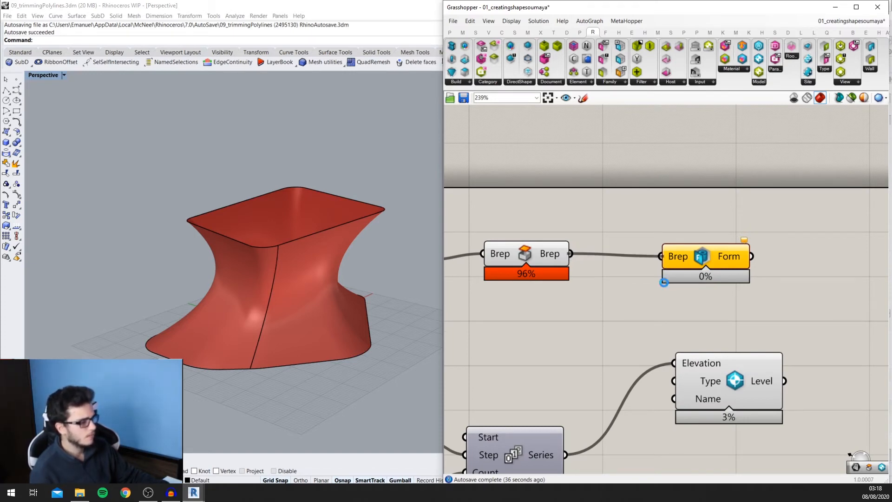
scroll(665, 283, "up", 2)
scroll(627, 281, "down", 2)
Step: Switch to the conceptual mass family in Revit and examine the generated solid form from several angles
left_click(197, 496)
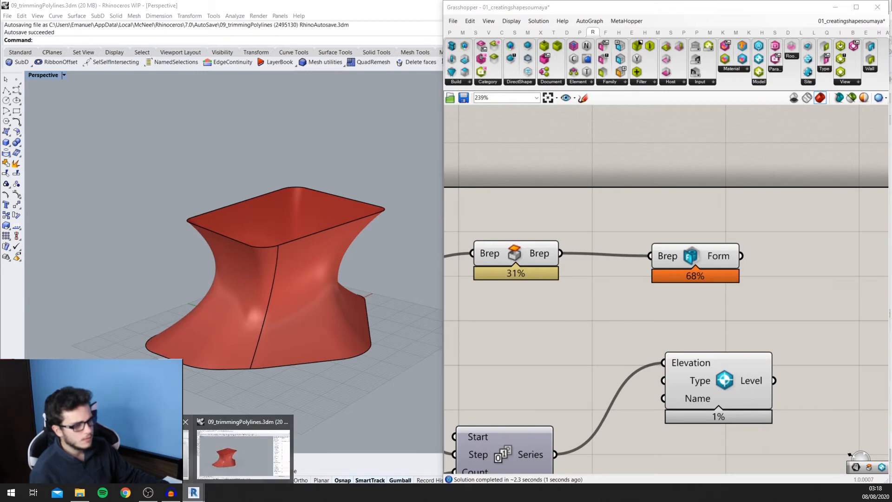
left_click(184, 461)
scroll(395, 372, "up", 1)
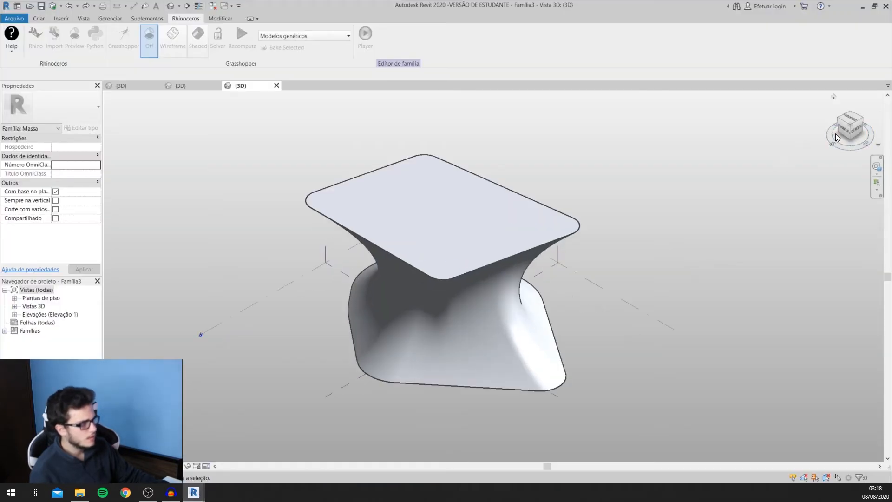
left_click_drag(856, 131, 838, 123)
left_click_drag(297, 305, 358, 285, "shift")
middle_click_drag(358, 284, 417, 268, "shift")
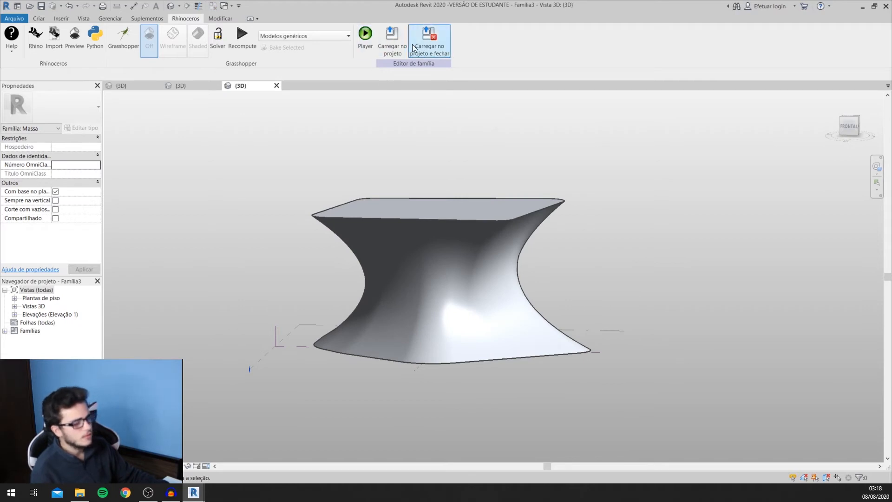
Step: Load the mass family into Projeto1 only and place one instance over the stack of levels
left_click(396, 41)
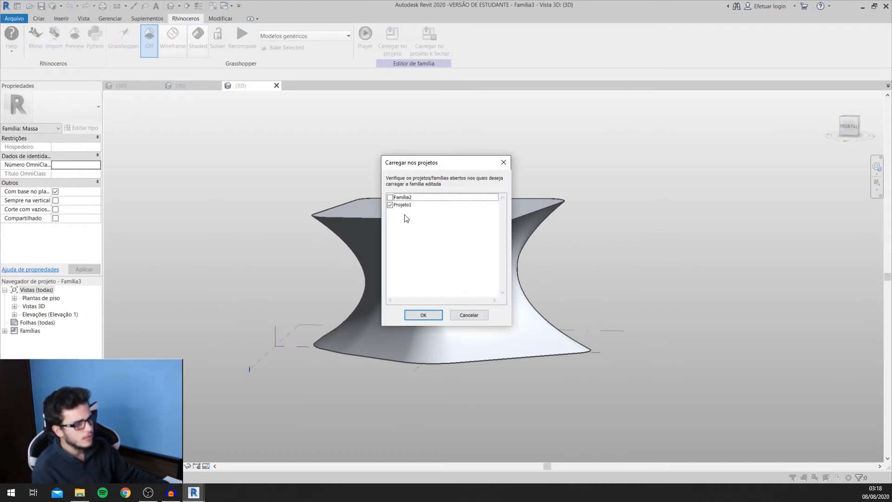
left_click(424, 313)
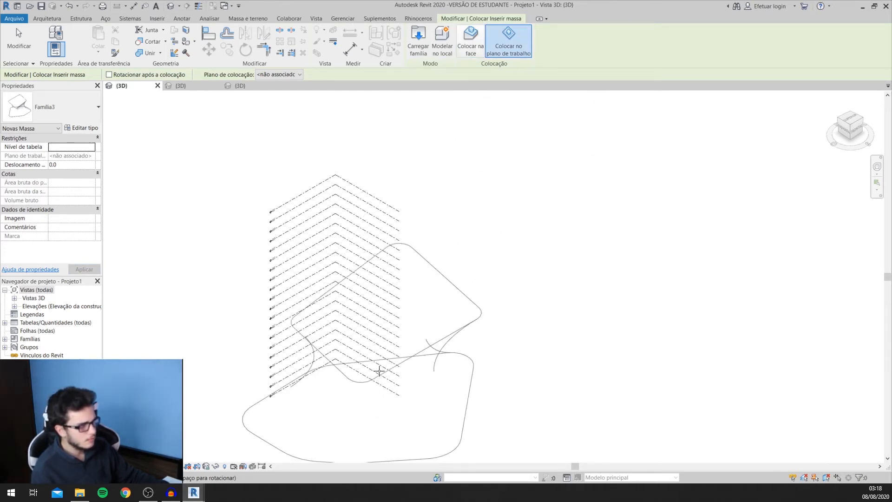
left_click(378, 325)
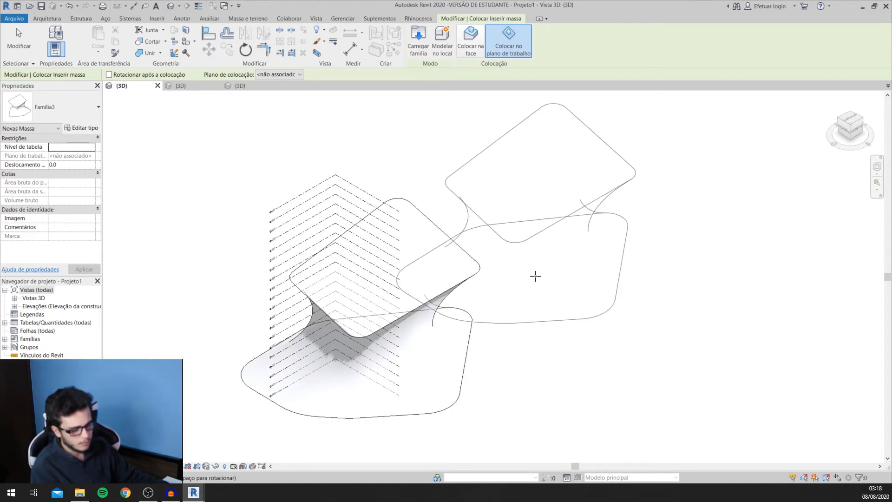
key("Escape")
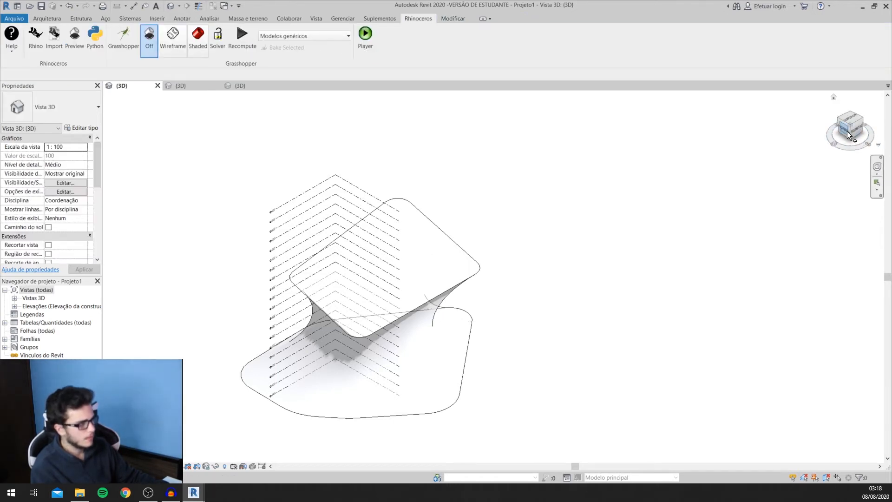
Step: Assign Nível 52 as the work plane of the placed mass
left_click_drag(854, 131, 862, 103)
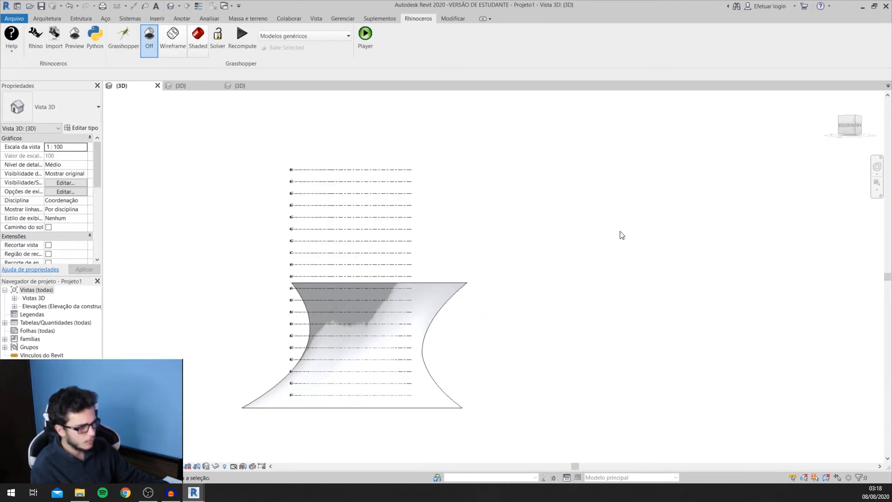
scroll(568, 262, "down", 2)
scroll(385, 432, "up", 1)
scroll(384, 376, "up", 2)
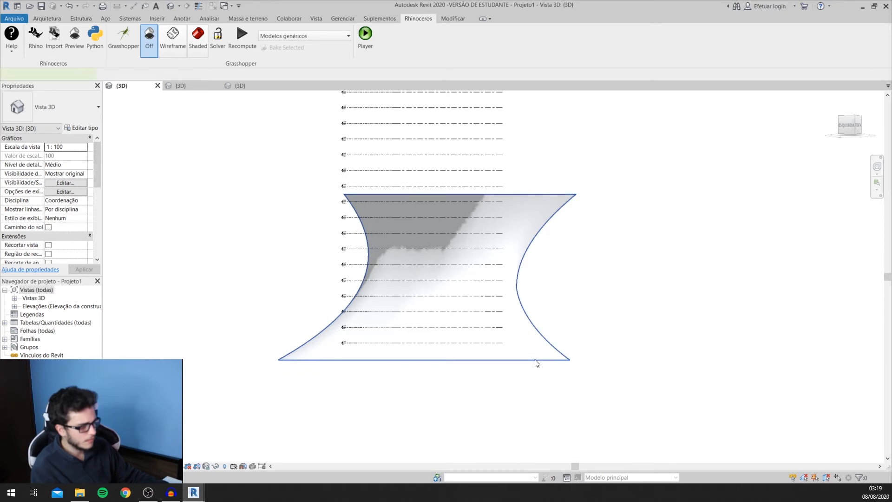
left_click(534, 362)
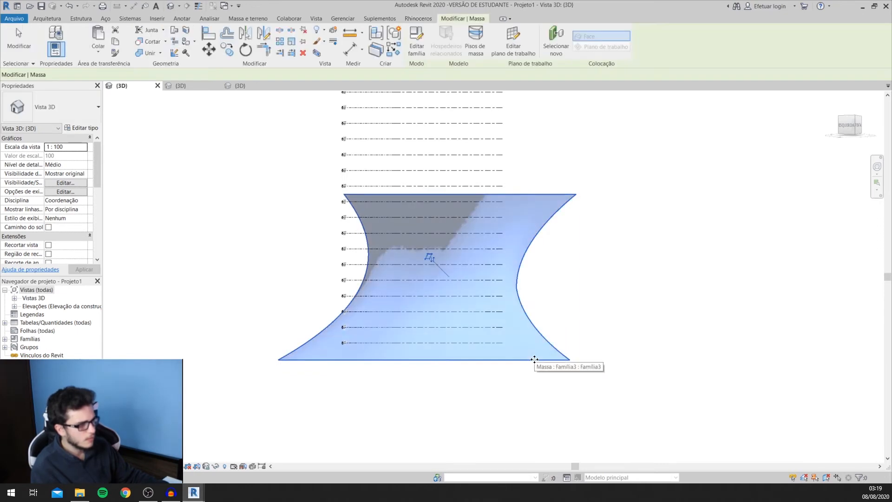
left_click(517, 45)
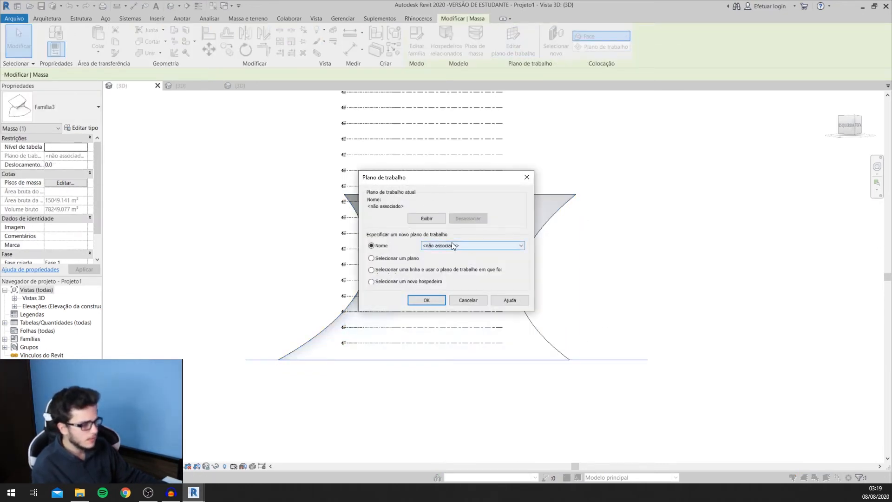
left_click(452, 244)
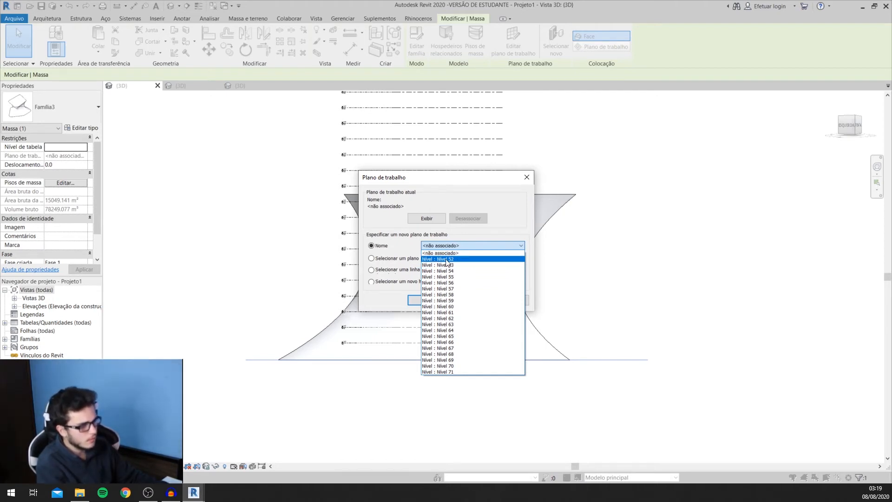
left_click(461, 259)
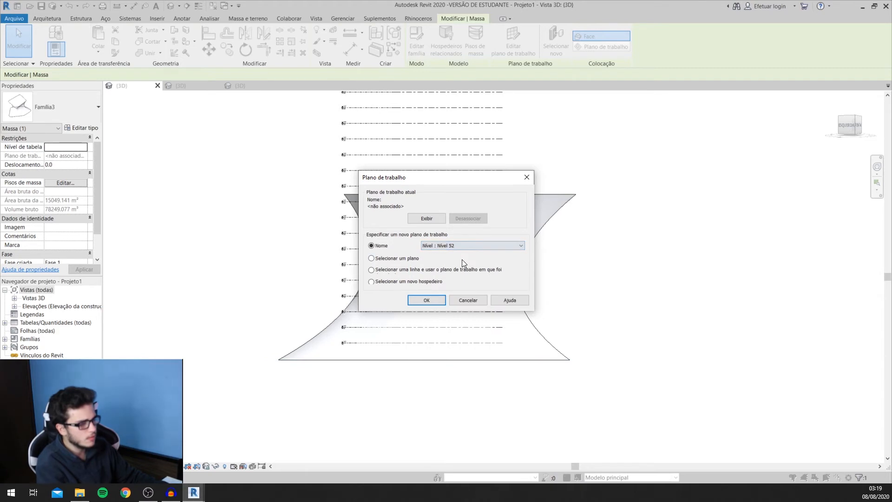
left_click(436, 300)
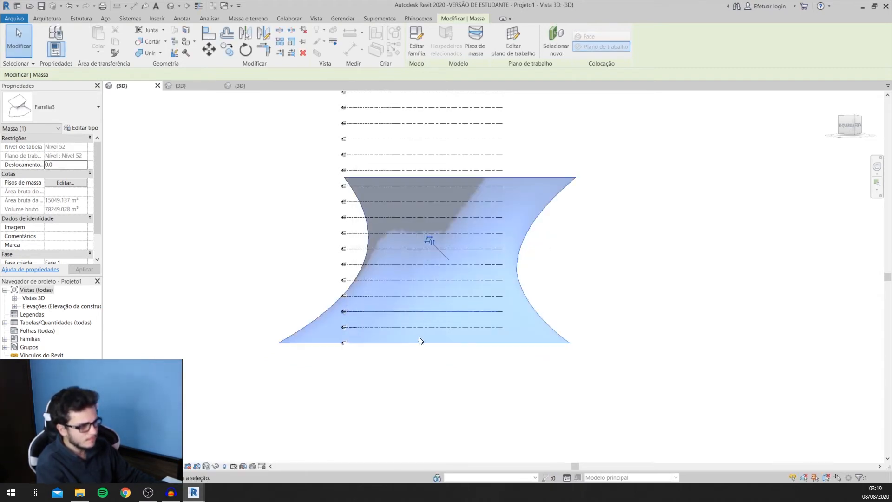
Step: Examine how the mass's base aligns with the lowest level, and view the whole mass with its levels in 3D
scroll(333, 363, "up", 3)
scroll(324, 341, "up", 3)
scroll(307, 348, "down", 5)
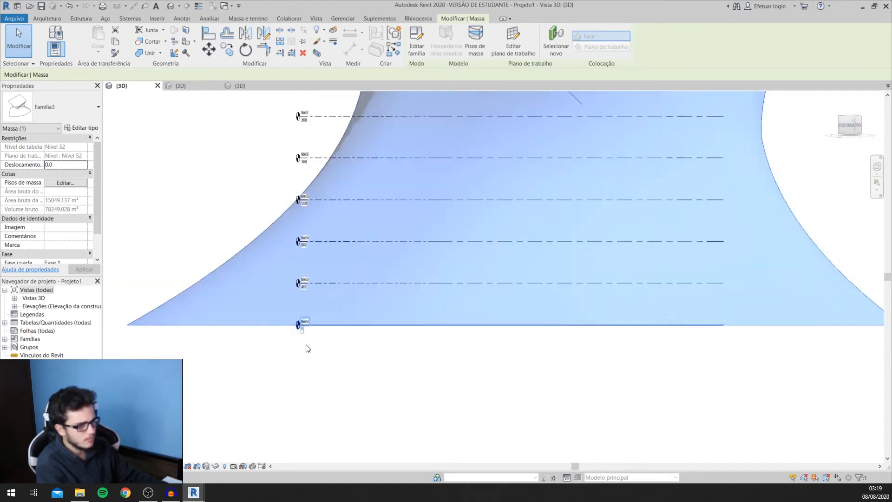
scroll(283, 299, "up", 5)
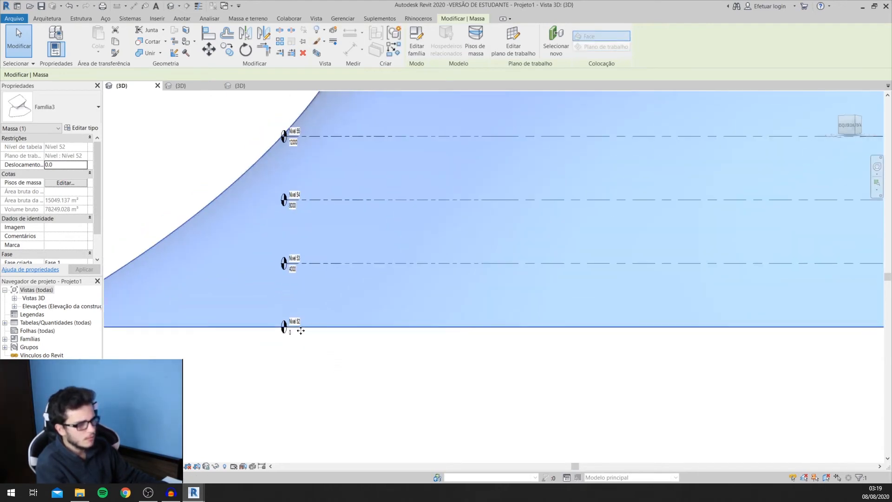
scroll(791, 264, "down", 5)
scroll(454, 258, "down", 2)
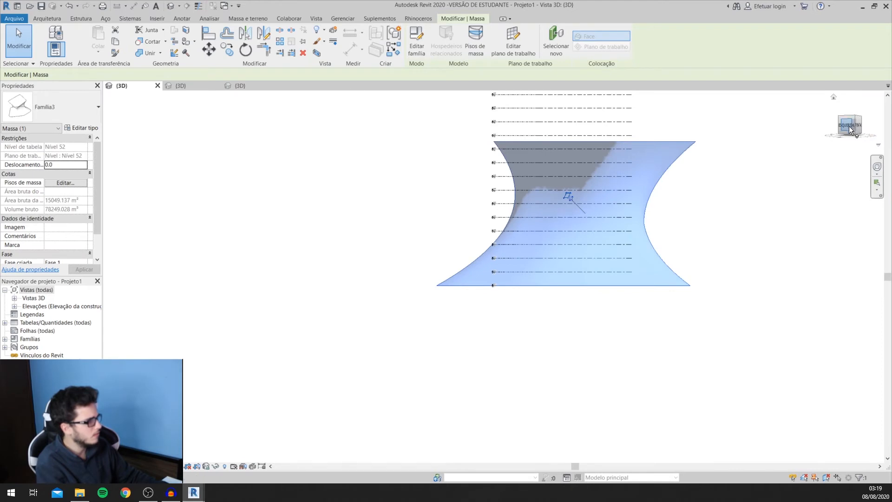
left_click_drag(854, 130, 747, 175)
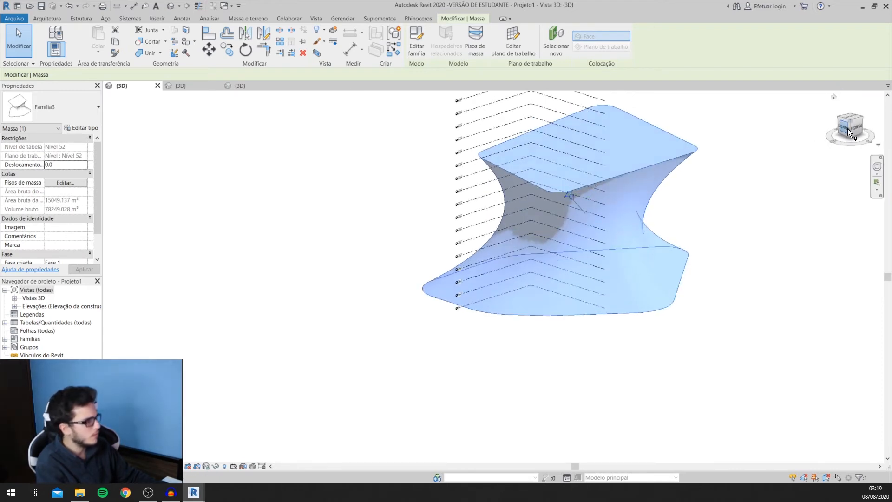
left_click_drag(853, 132, 768, 165)
scroll(767, 171, "down", 3)
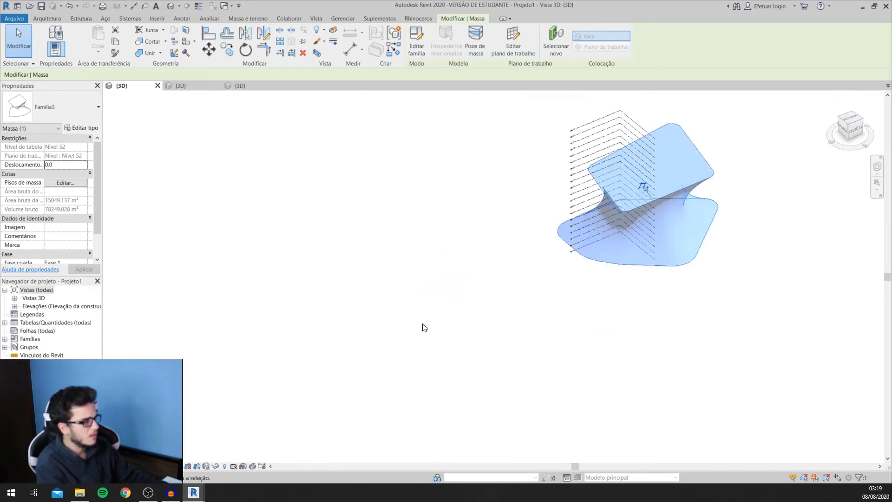
scroll(425, 328, "down", 2)
scroll(683, 243, "up", 3)
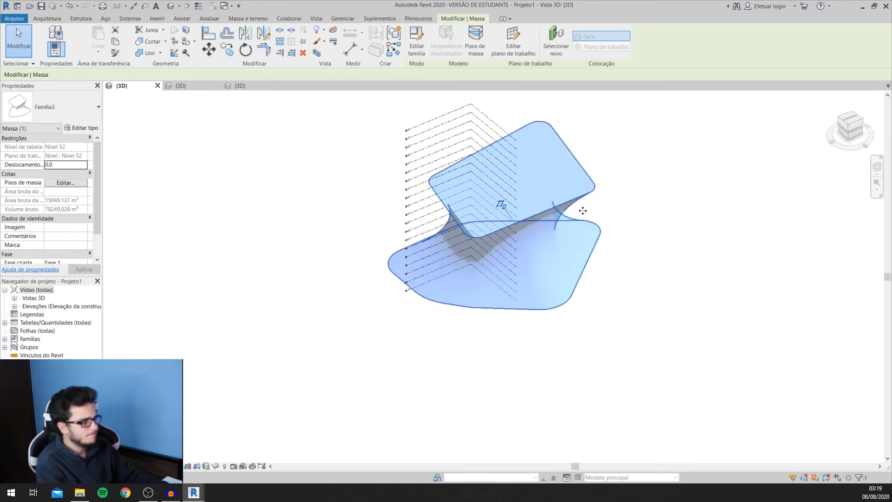
Step: Generate mass floors on the placed mass for all levels from Nível 52 to Nível 71
left_click(677, 197)
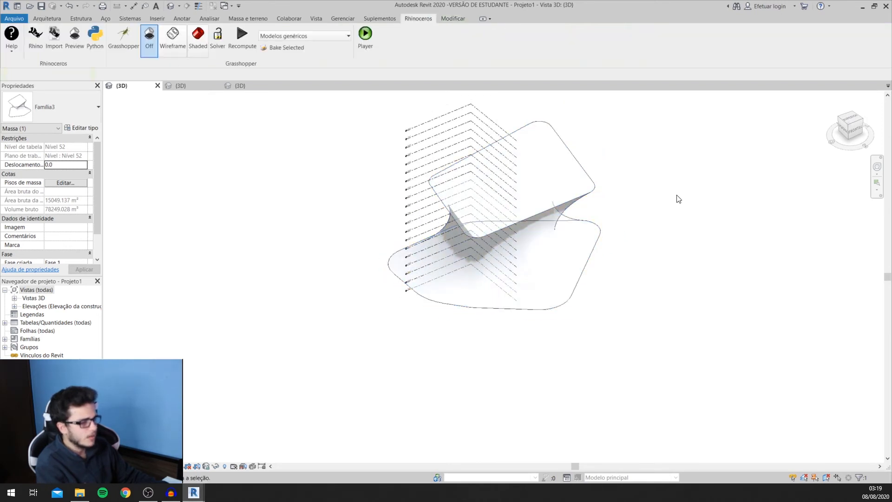
left_click(540, 311)
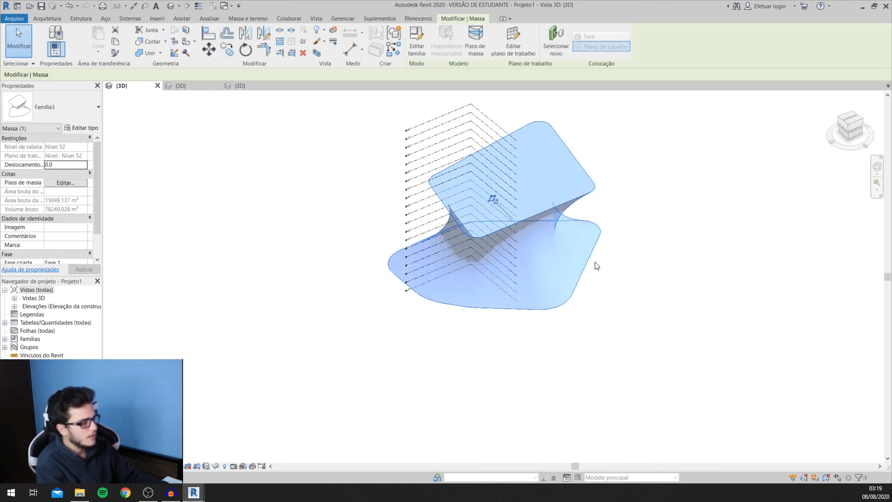
left_click(479, 42)
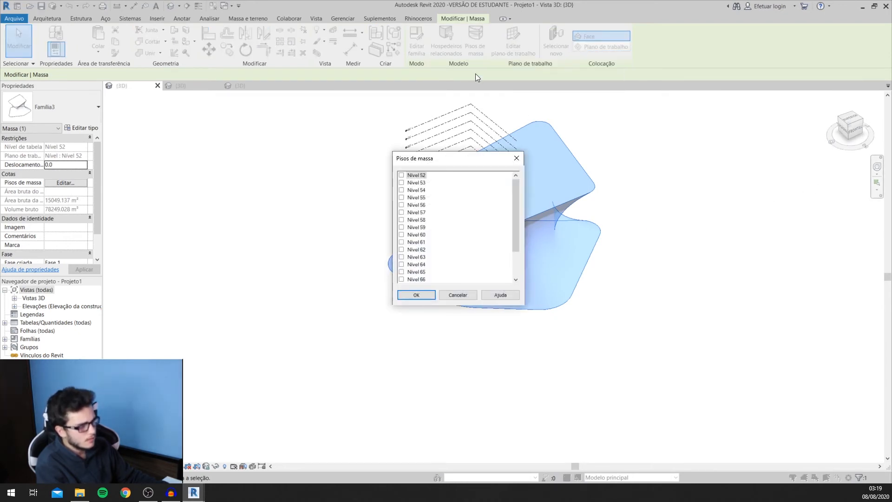
left_click(401, 175)
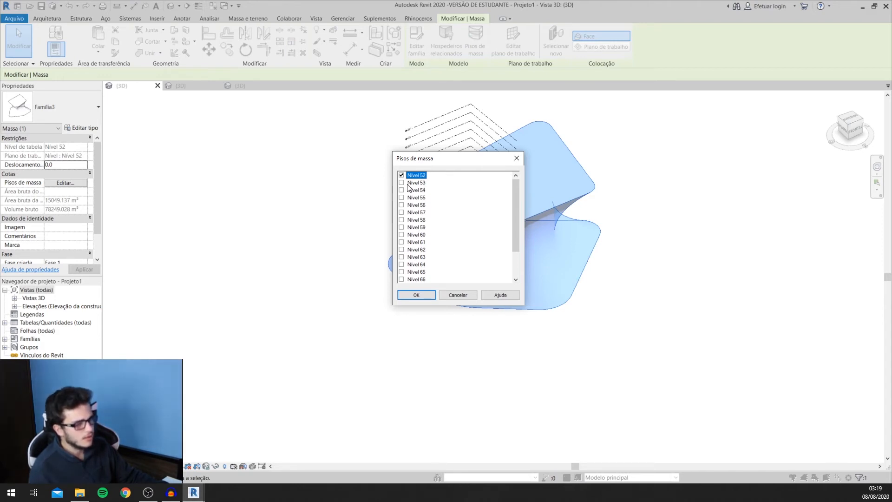
left_click(402, 182)
scroll(417, 235, "down", 2)
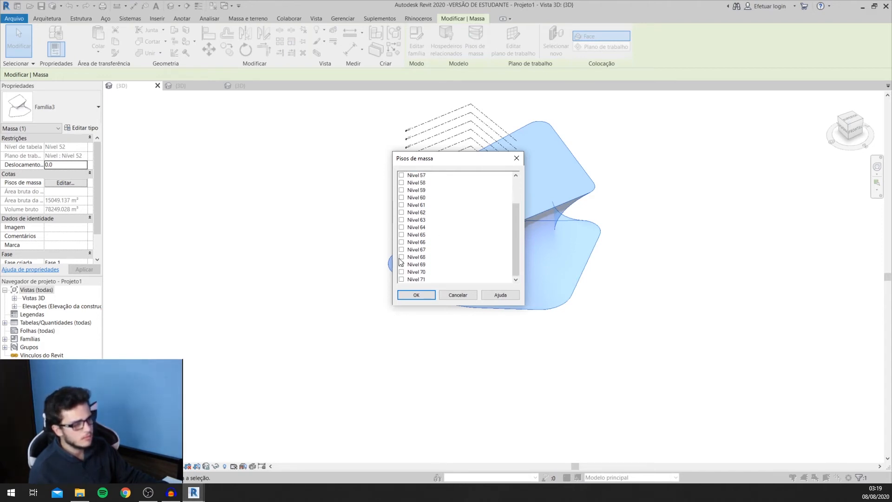
left_click(402, 280, "shift")
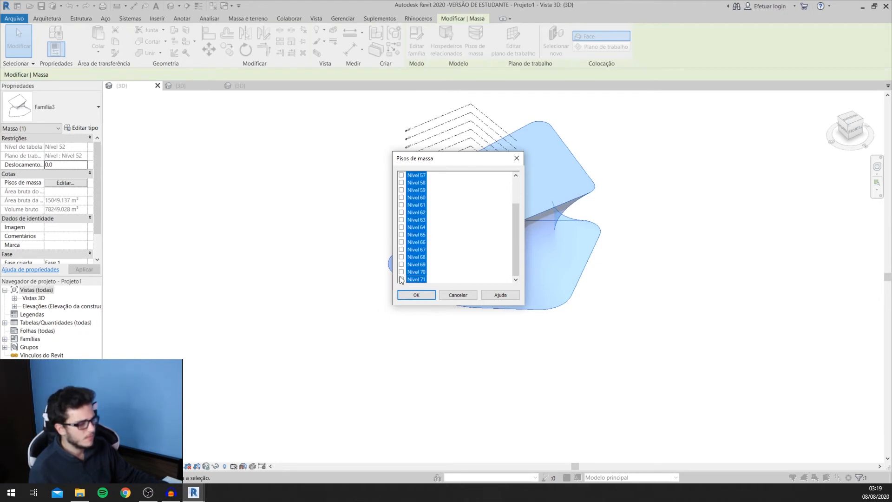
scroll(402, 280, "up", 2)
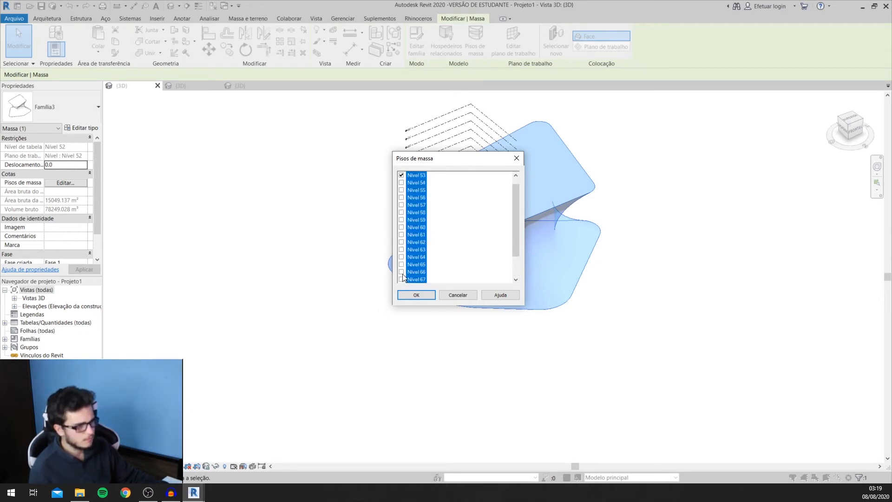
left_click(401, 190)
scroll(412, 225, "down", 1)
scroll(412, 227, "down", 1)
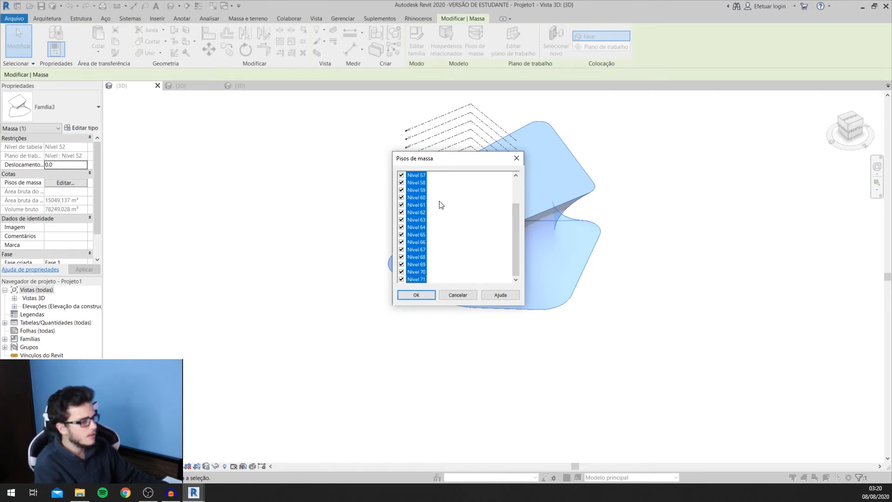
left_click_drag(467, 160, 430, 218)
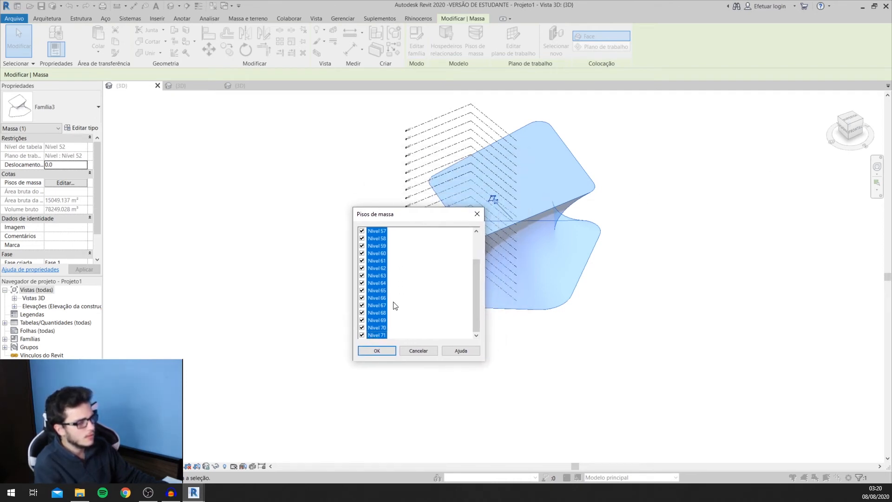
left_click(388, 351)
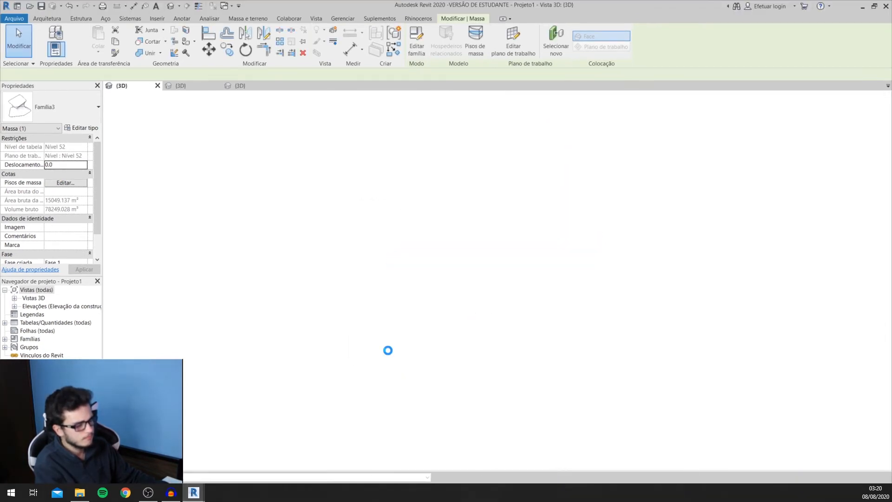
left_click(612, 326)
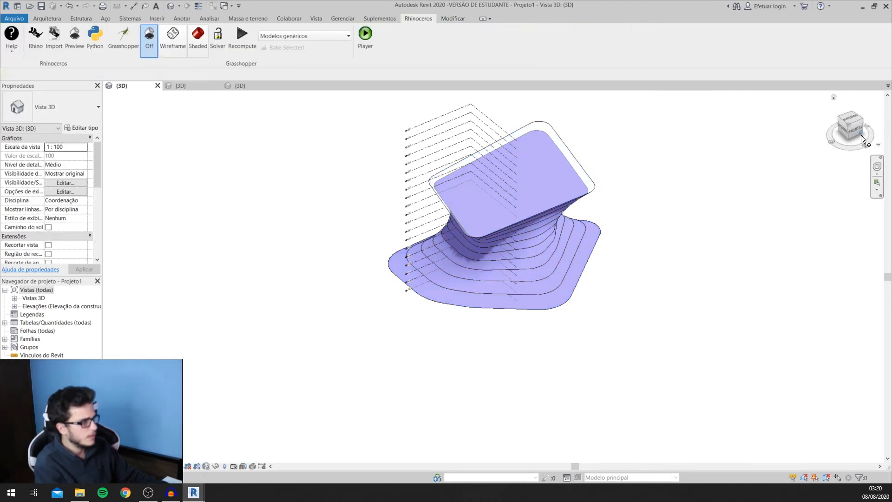
Step: Examine the mass floors from a low side angle, checking the properties of the mass and its uppermost mass floor
left_click_drag(857, 118, 865, 94)
scroll(534, 209, "up", 3)
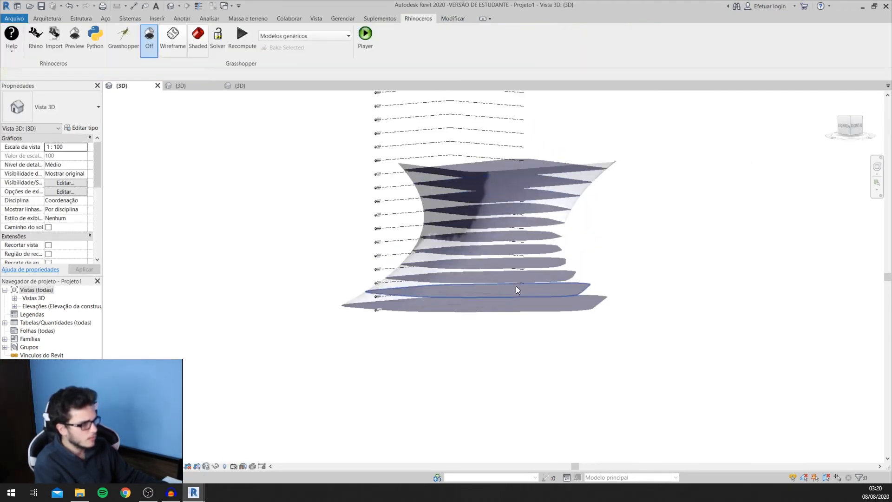
left_click(579, 315)
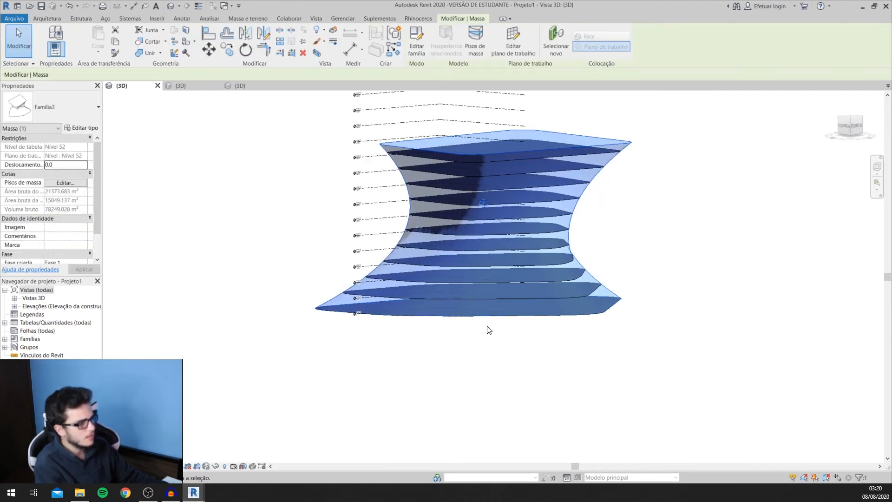
left_click(520, 159)
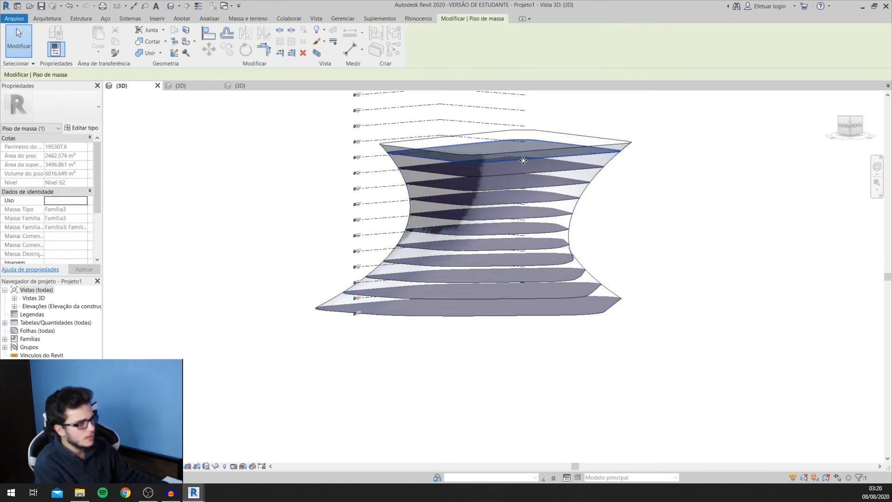
left_click(456, 272)
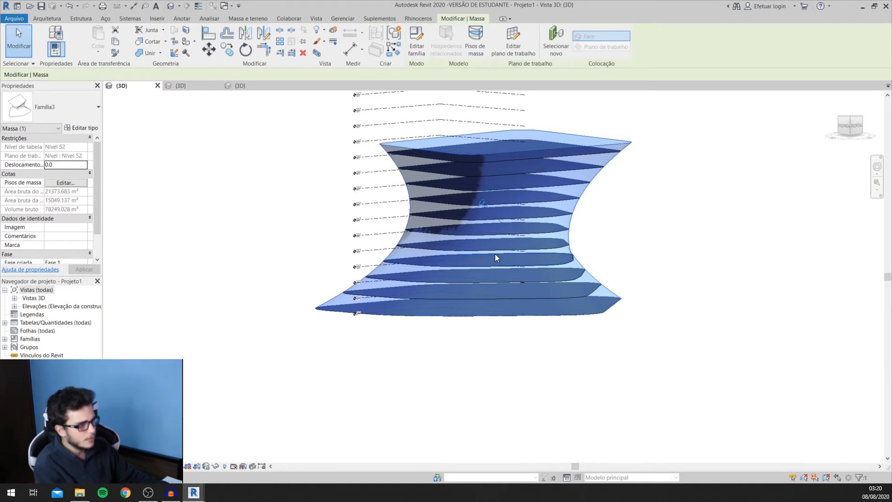
scroll(469, 189, "up", 2)
scroll(265, 278, "down", 2)
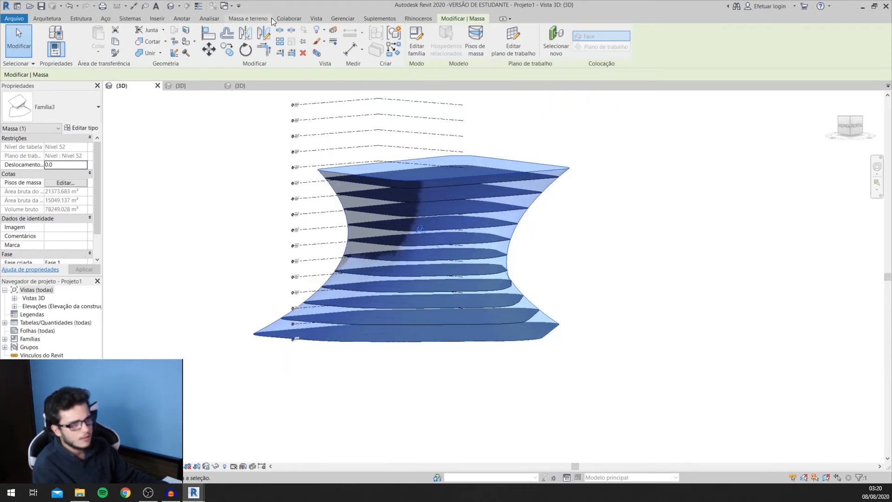
Step: Create Concreto-comercial 362 mm floors by face from all the mass floors with a 0.0 offset
left_click(245, 20)
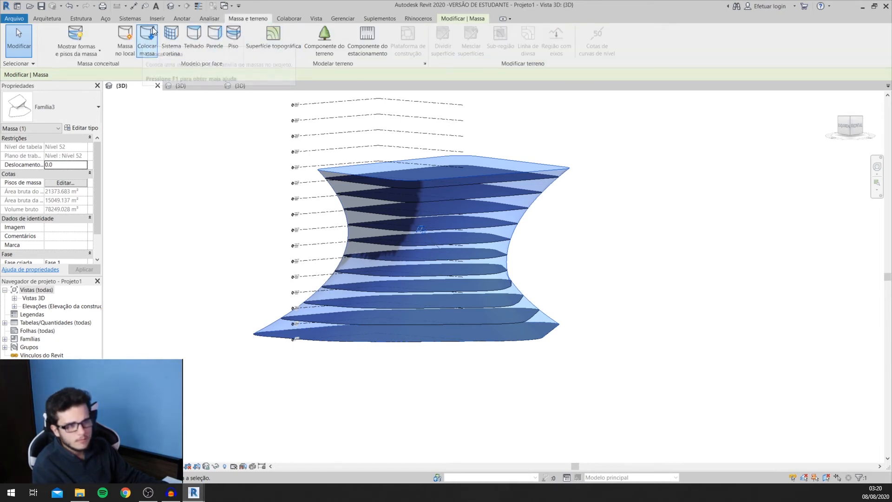
left_click(239, 37)
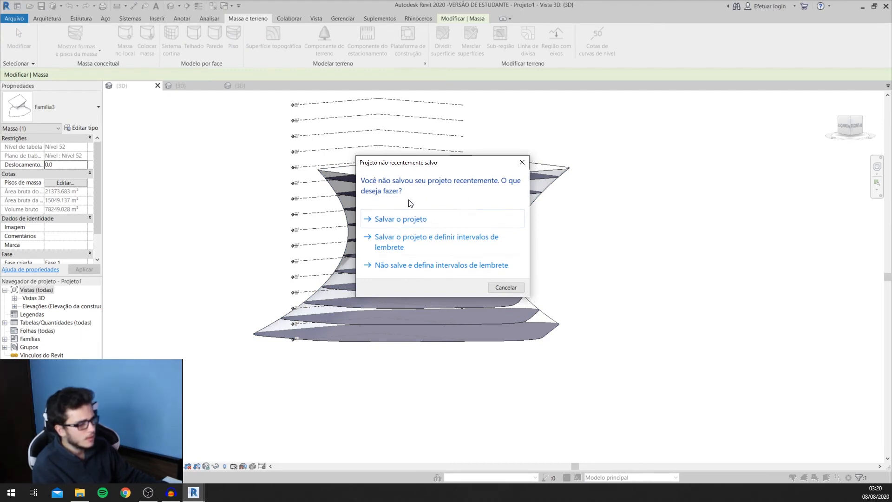
left_click(522, 161)
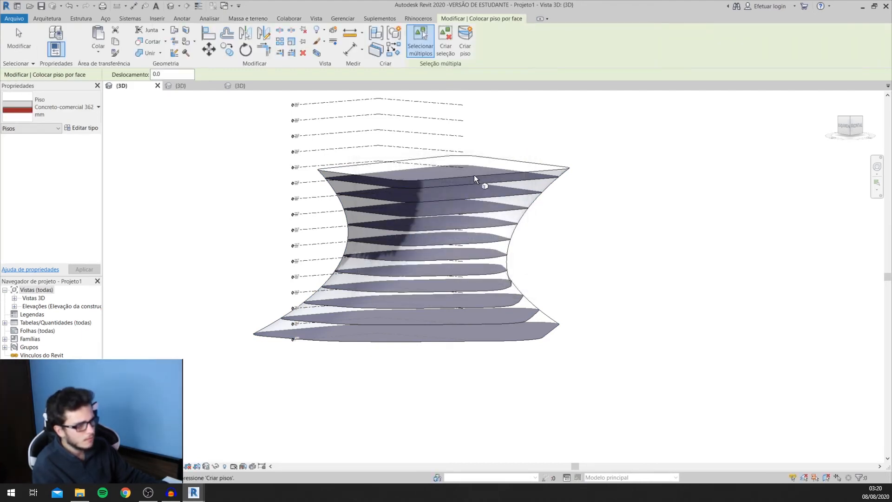
scroll(547, 305, "down", 2)
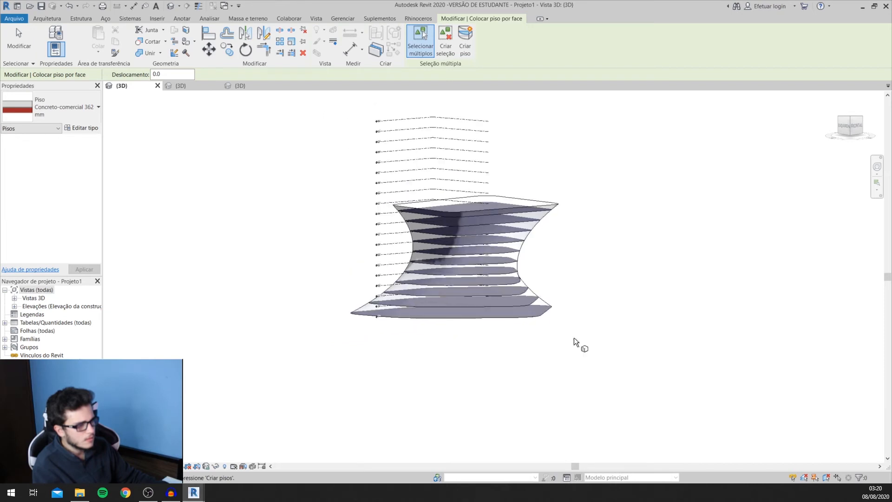
left_click_drag(597, 367, 342, 201)
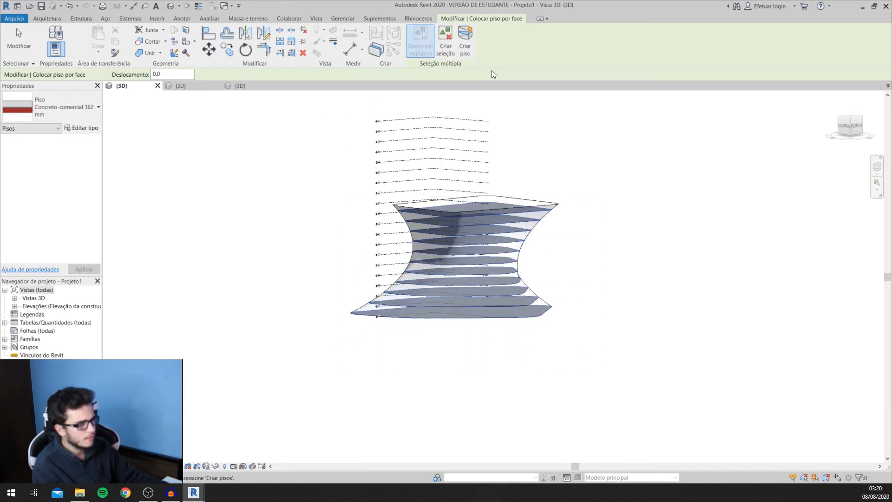
left_click(464, 35)
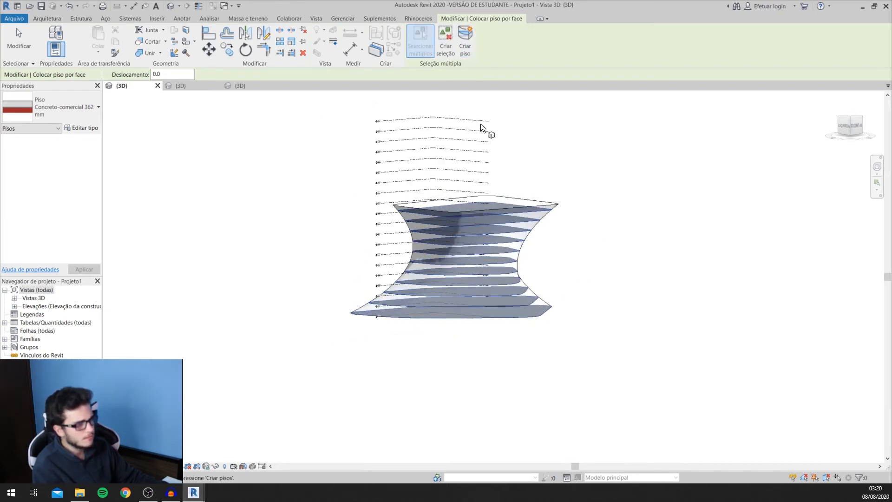
scroll(490, 332, "up", 6)
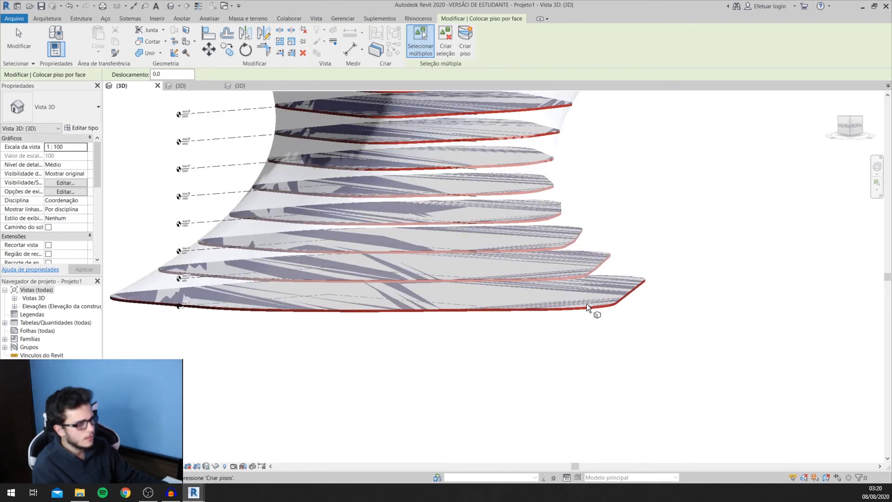
key("Escape")
key("Escape")
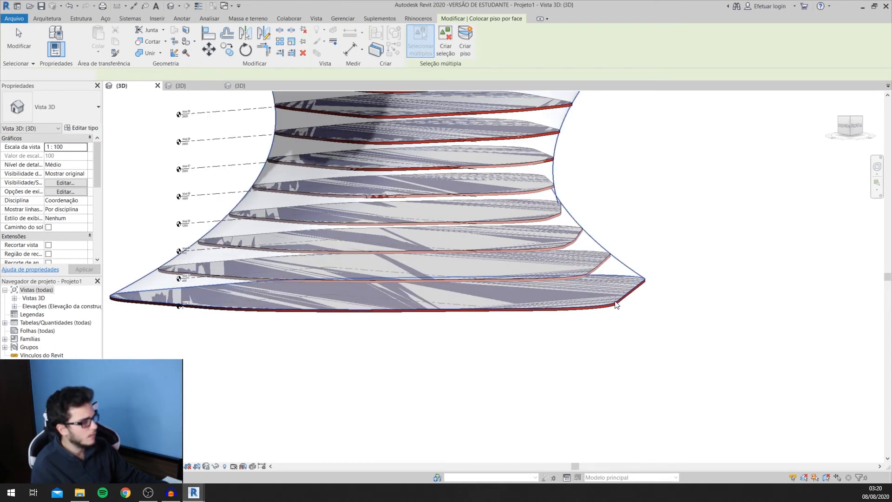
Step: Inspect the floor slabs along the mass's edge and check the properties of the lowest slab
left_click(614, 301)
scroll(652, 268, "up", 2)
scroll(627, 292, "up", 1)
key("Escape")
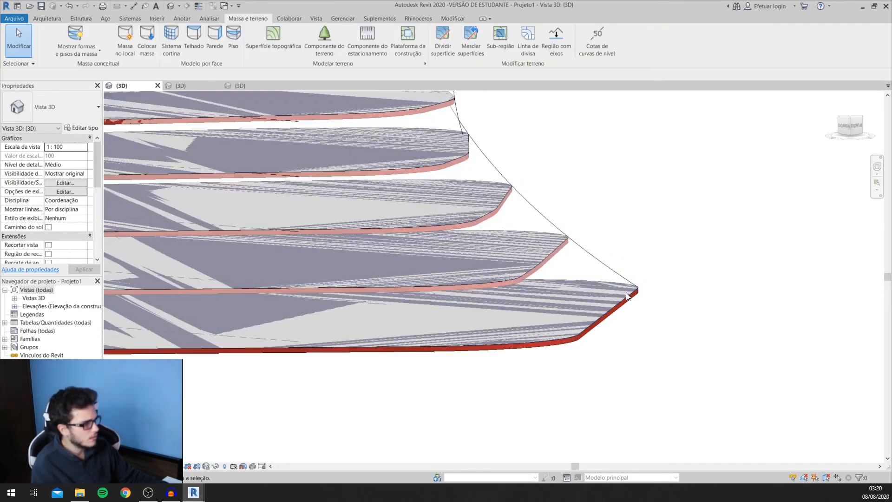
left_click(632, 299)
scroll(635, 300, "down", 3)
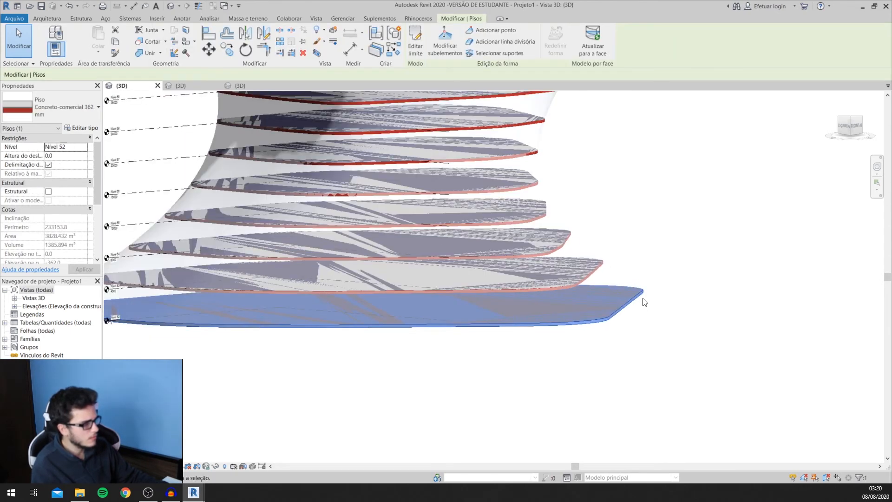
scroll(479, 320, "down", 4)
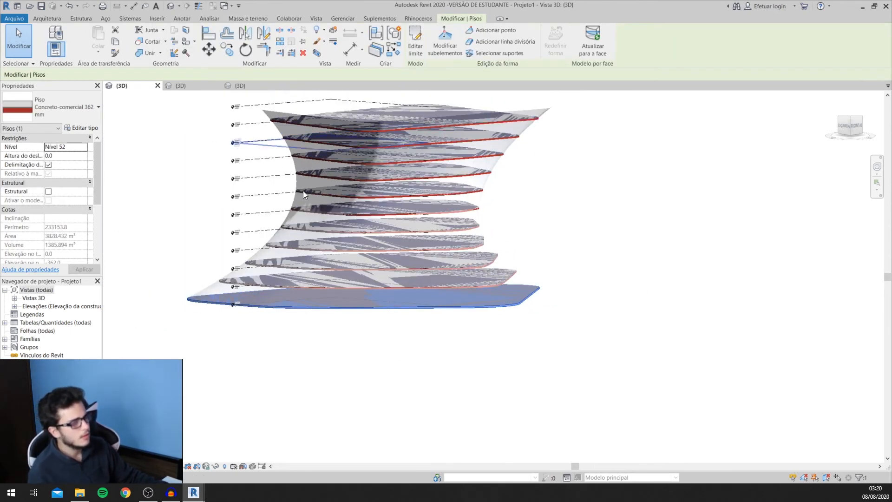
scroll(347, 257, "up", 2)
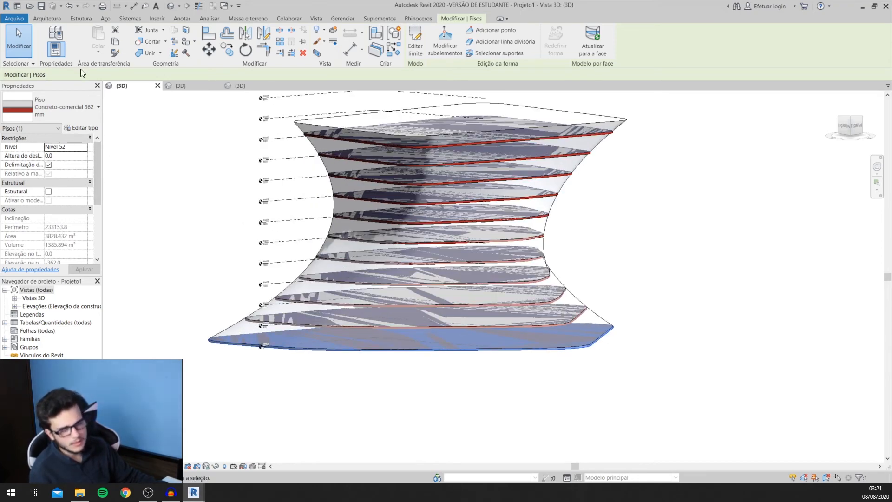
scroll(420, 294, "up", 2)
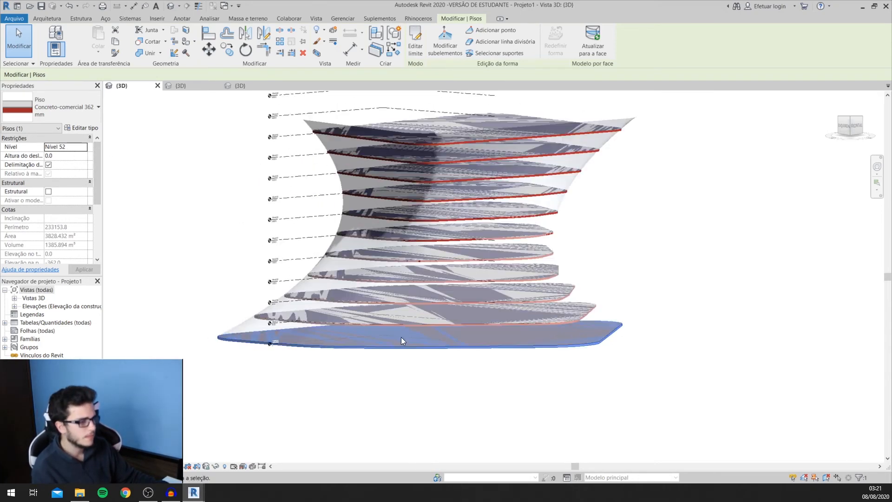
scroll(319, 348, "down", 3)
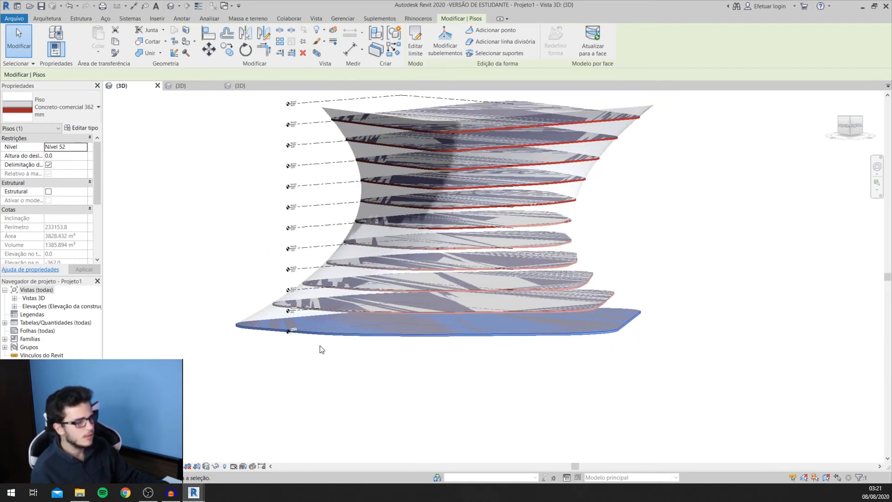
scroll(354, 327, "up", 2)
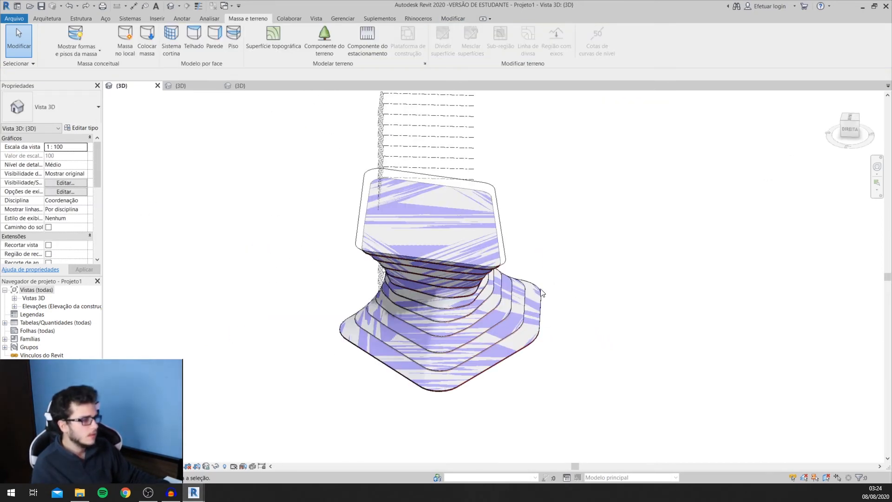
Step: Create a Genérico - 400 mm roof by face on the mass's top face, referenced to Nível 71 with a 0.0 offset
mouse_move(483, 289)
middle_mouse_down("shift")
mouse_move(503, 292)
mouse_move(492, 289)
middle_mouse_up("shift")
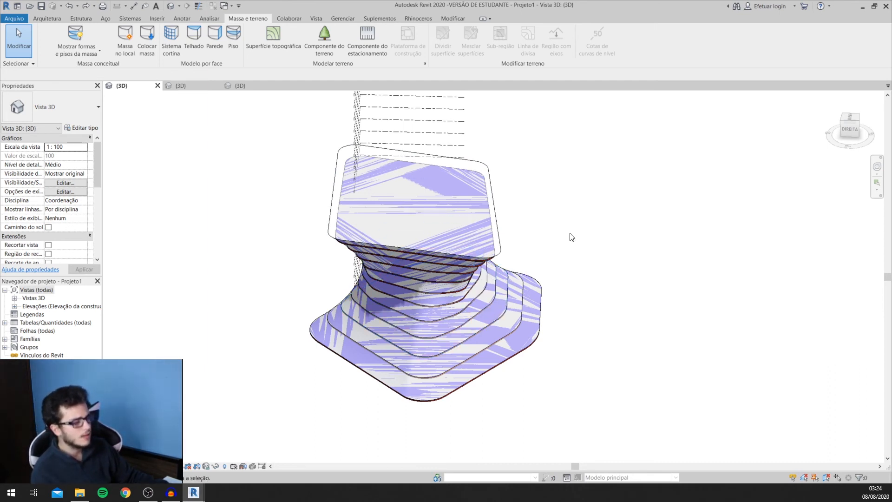
left_click_drag(854, 124, 813, 110)
left_click(177, 37)
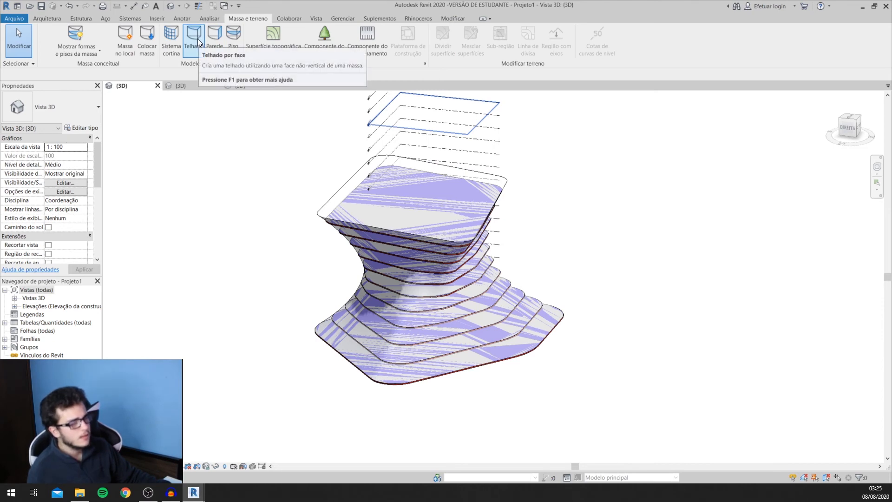
left_click(199, 41)
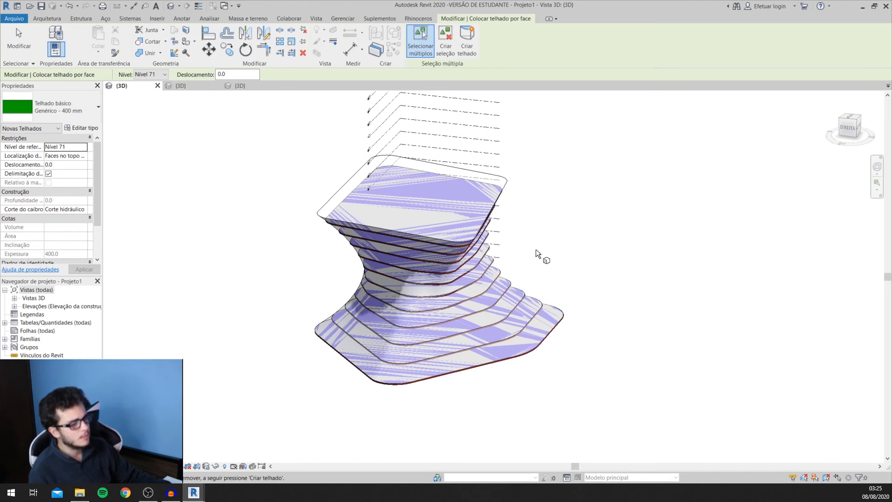
left_click(497, 187)
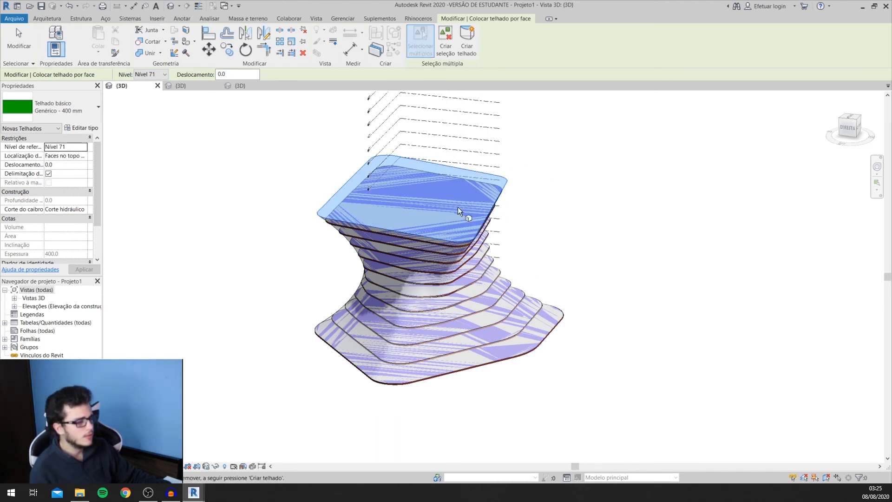
scroll(459, 207, "up", 2)
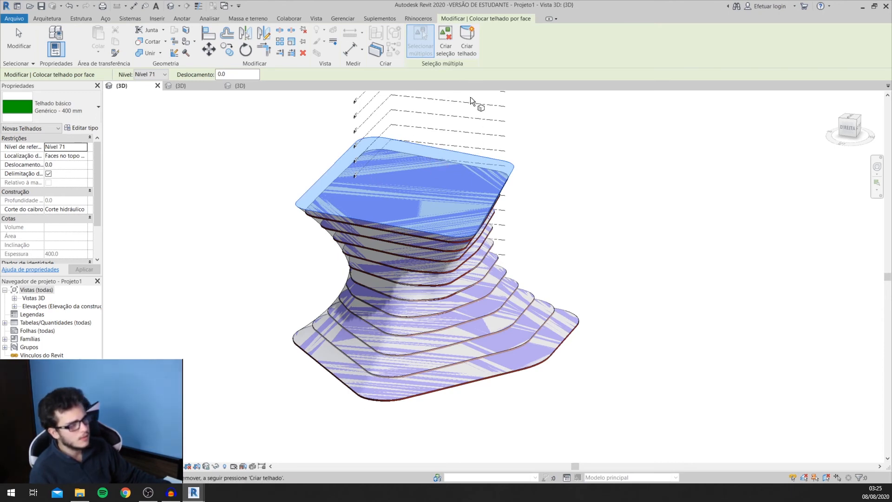
left_click(467, 36)
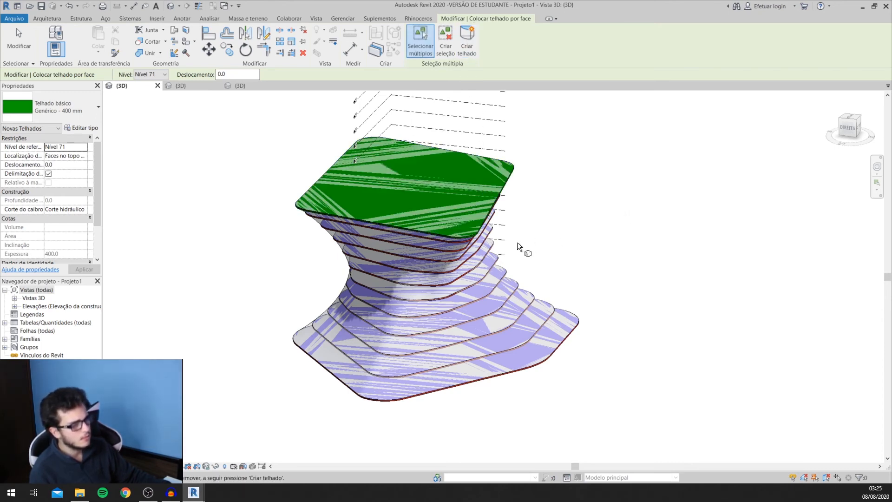
key("Escape")
key("Escape")
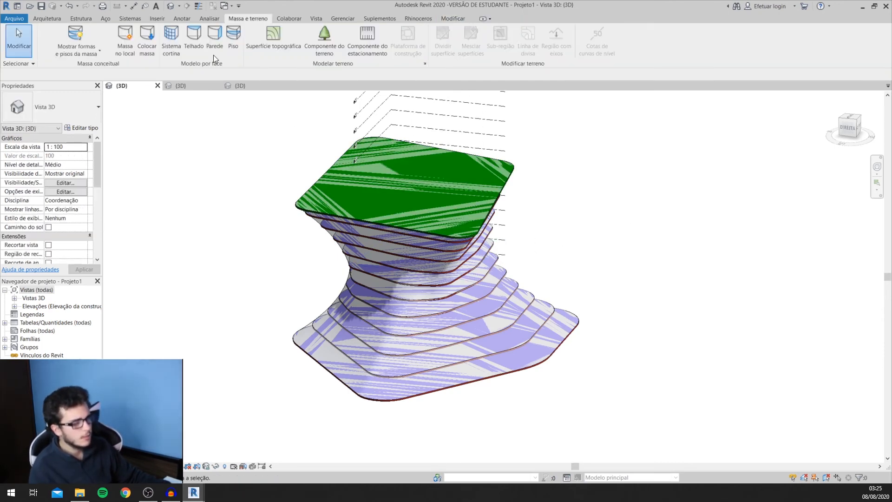
Step: Create a 1500 x 3000mm curtain system by face over all the side faces of the mass
left_click(168, 35)
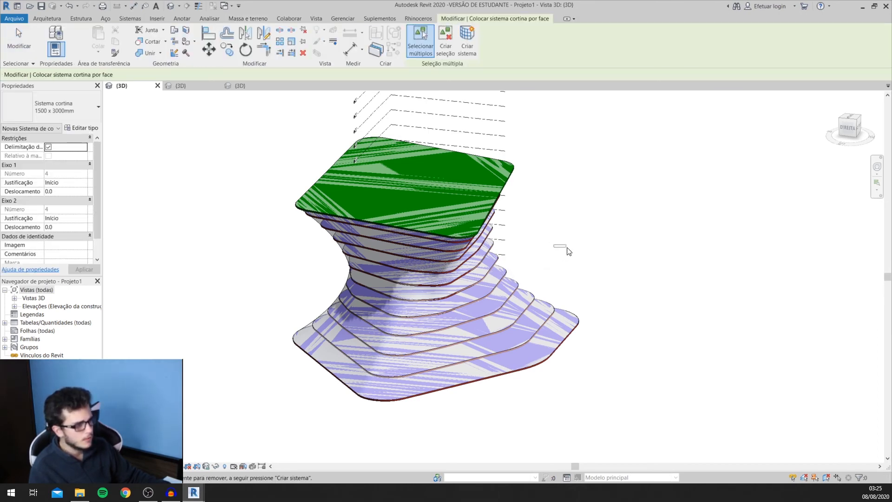
left_click_drag(562, 242, 190, 351)
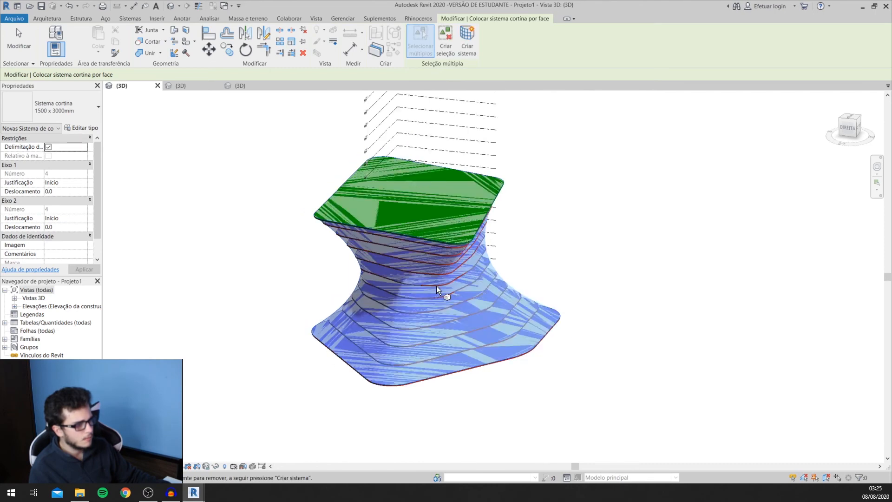
scroll(401, 221, "up", 4)
scroll(281, 218, "down", 3)
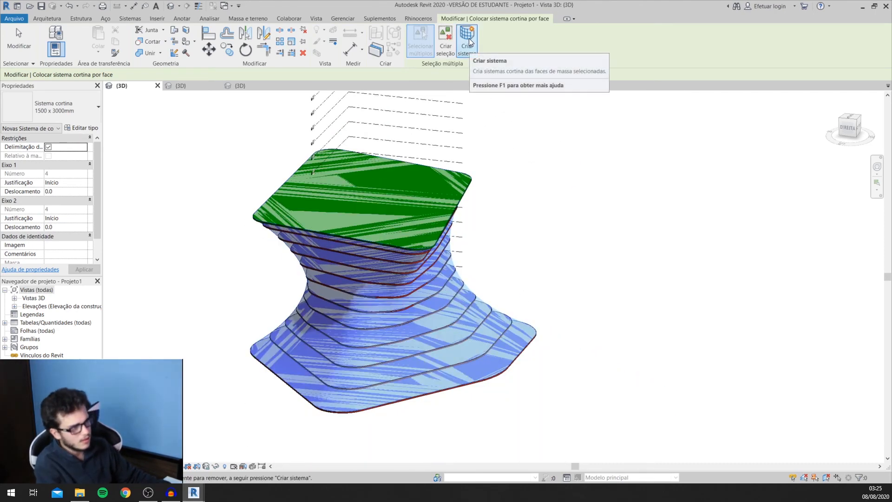
left_click(469, 53)
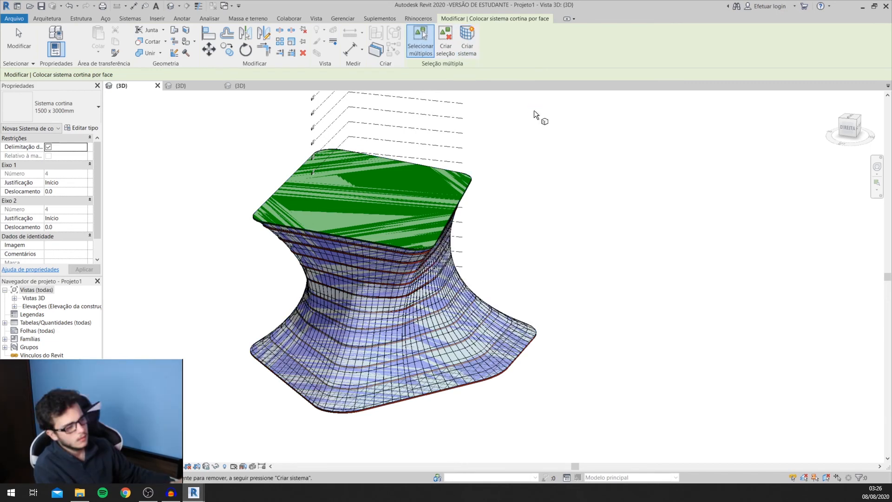
scroll(470, 341, "down", 2)
scroll(395, 377, "up", 2)
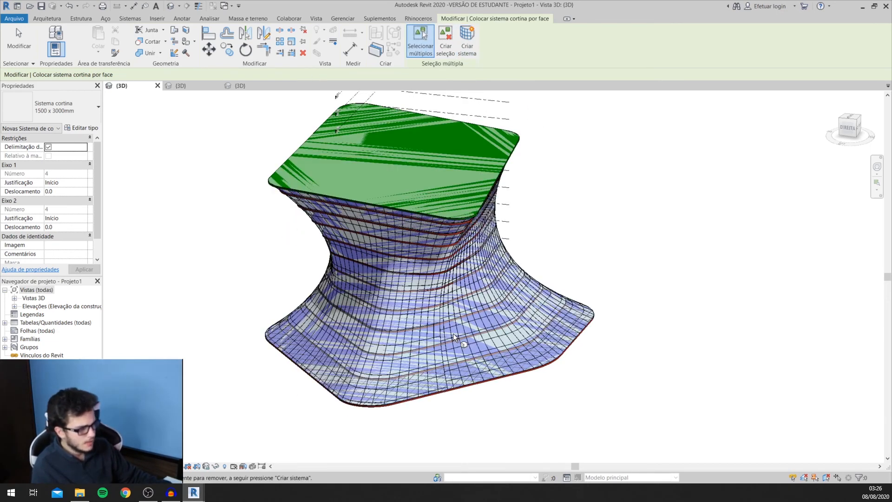
key("Escape")
key("Escape")
Step: Examine the curtain system's grid up close along the facade, including where the grids of neighbouring faces meet and cross the floor slabs
scroll(483, 297, "up", 4)
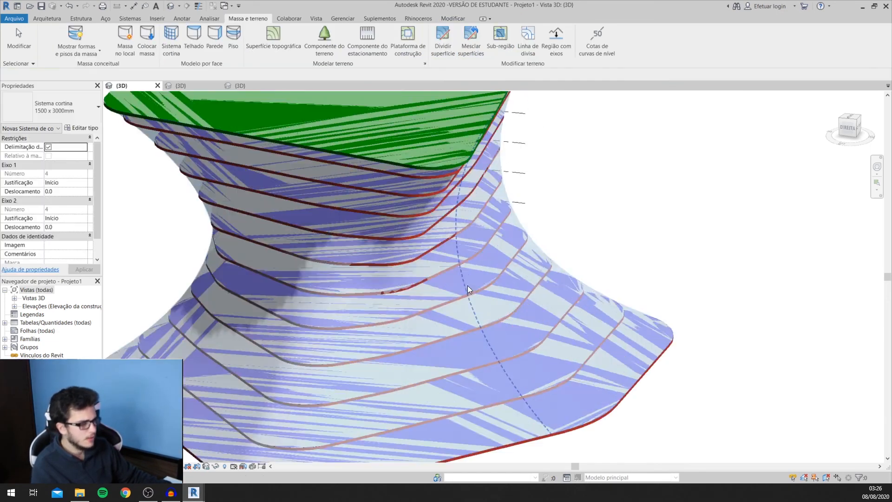
left_click(849, 125)
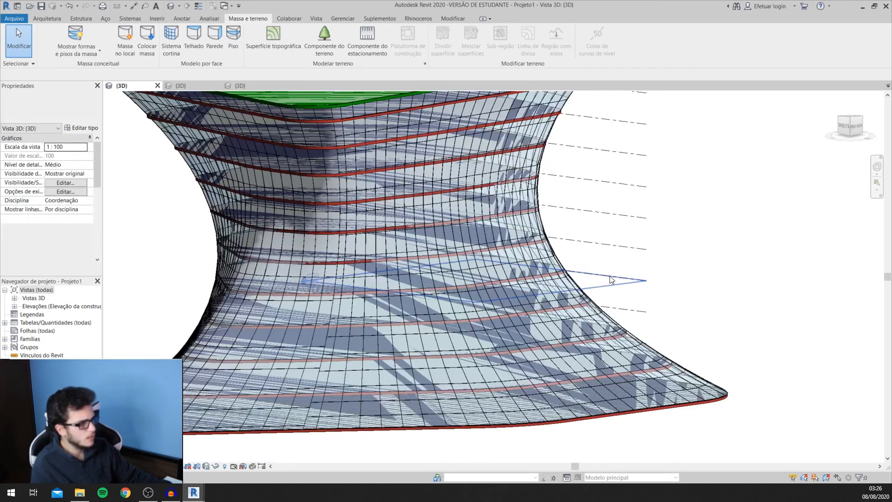
scroll(516, 260, "down", 3)
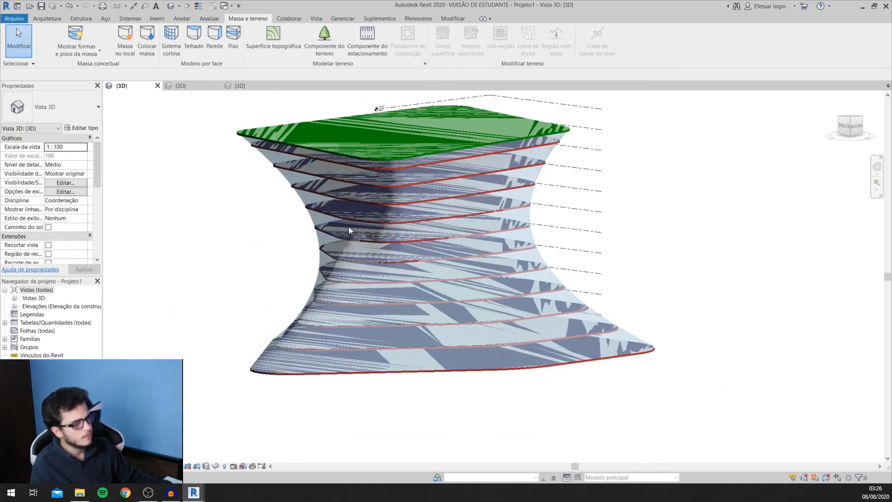
scroll(458, 293, "up", 2)
scroll(267, 333, "down", 4)
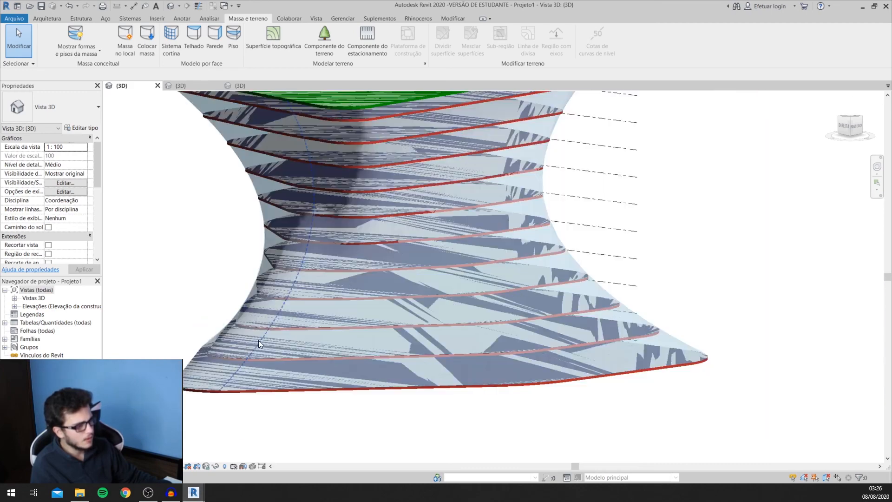
scroll(327, 303, "up", 5)
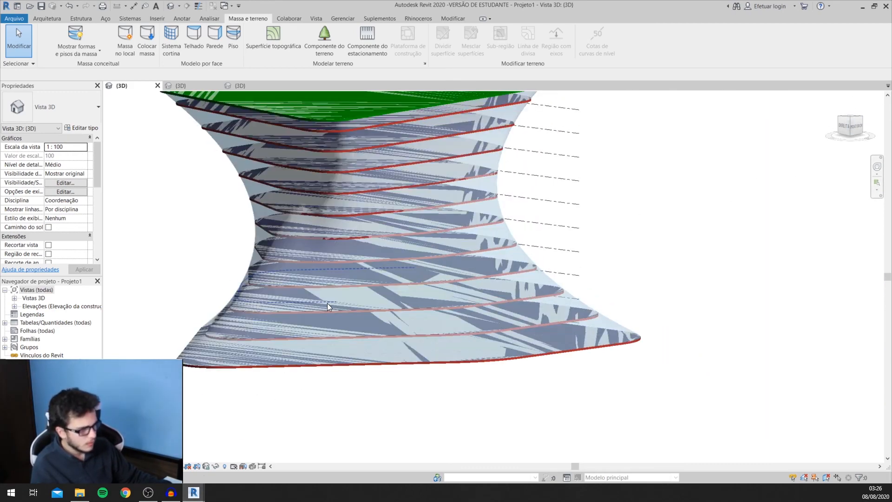
scroll(350, 288, "up", 3)
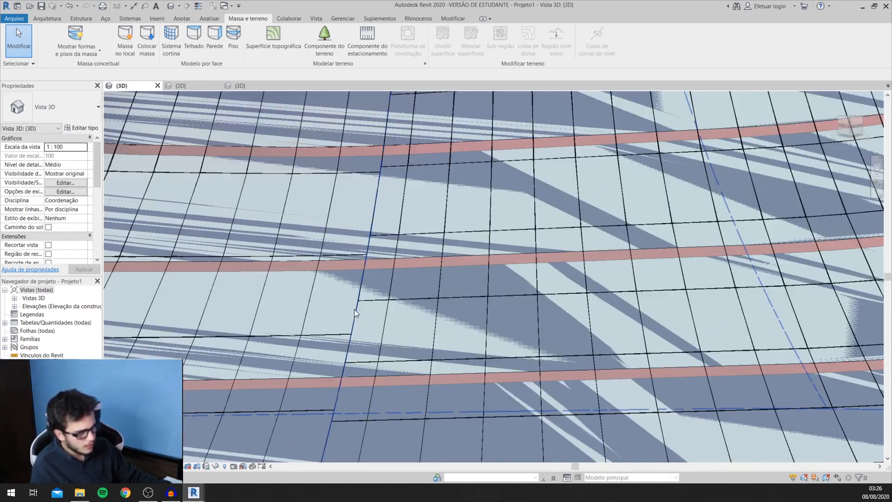
scroll(492, 188, "down", 1)
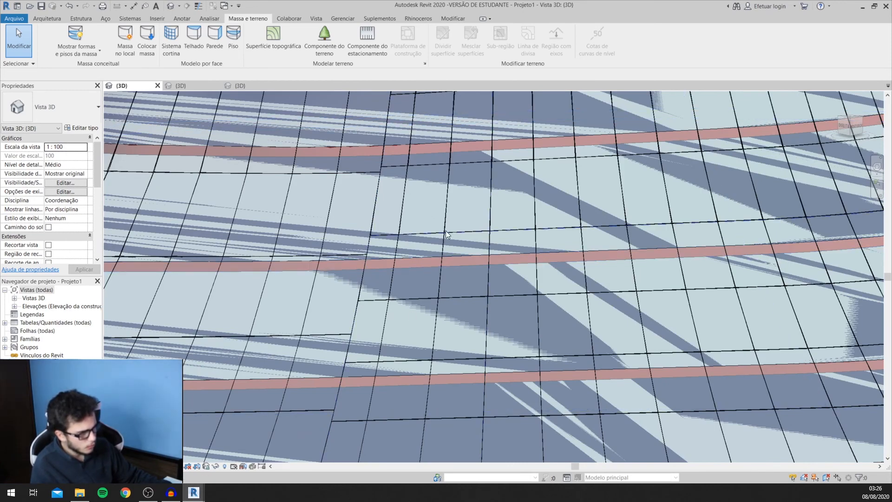
scroll(425, 347, "up", 4)
scroll(425, 347, "down", 5)
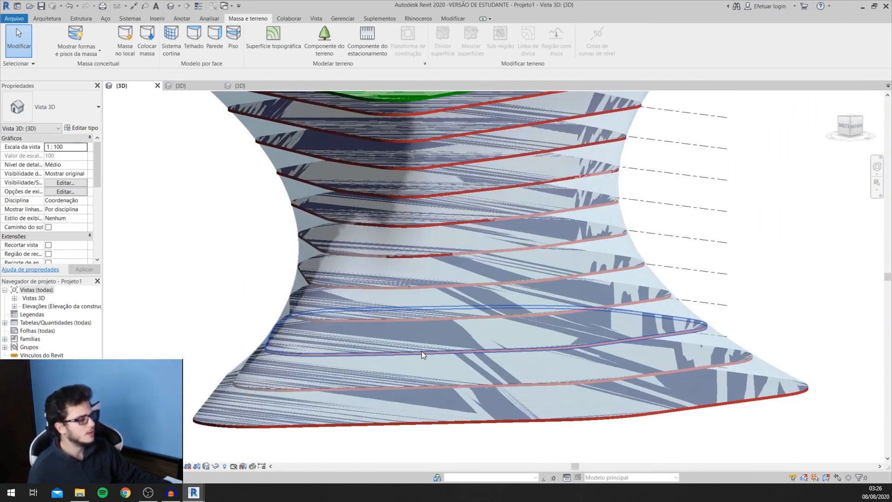
Step: Review the building with its curtain facade, floors and roof in a straight side view and from higher corner angles
left_click(843, 126)
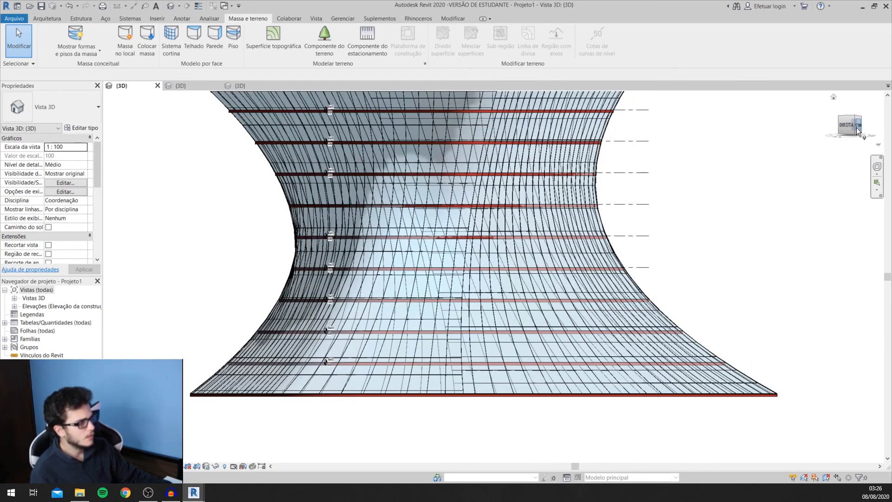
left_click_drag(850, 126, 760, 210)
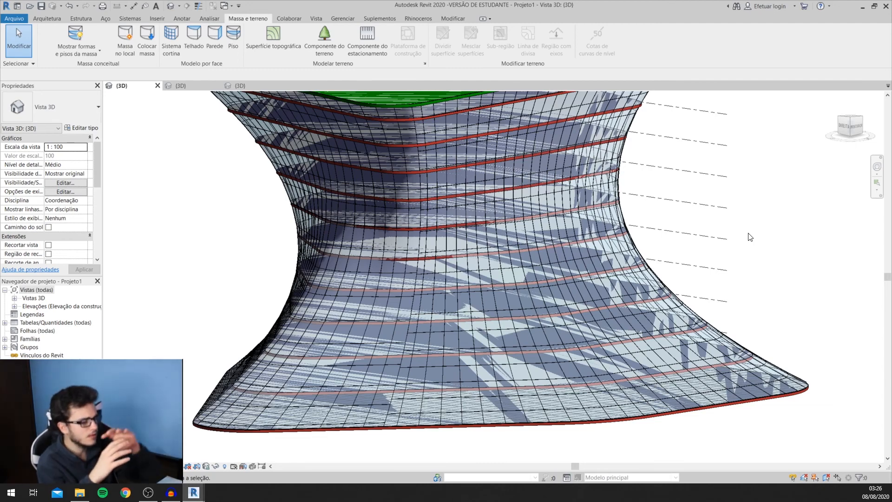
scroll(606, 240, "down", 3)
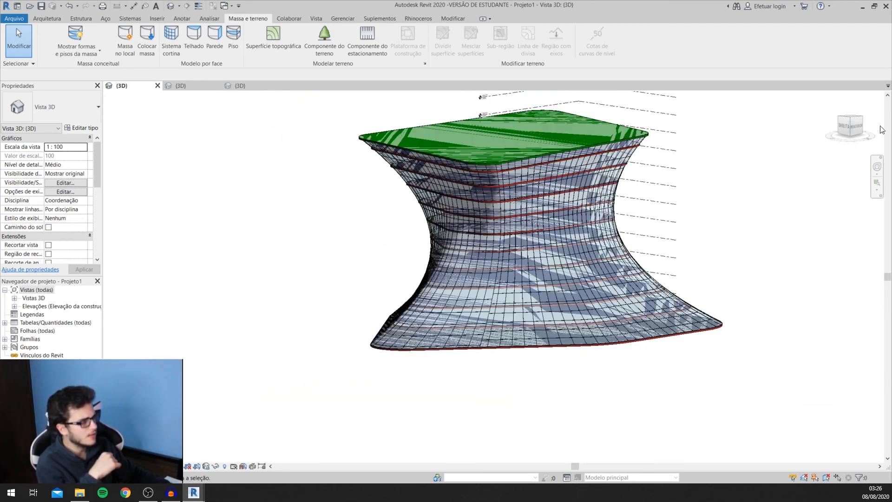
left_click_drag(854, 127, 854, 139)
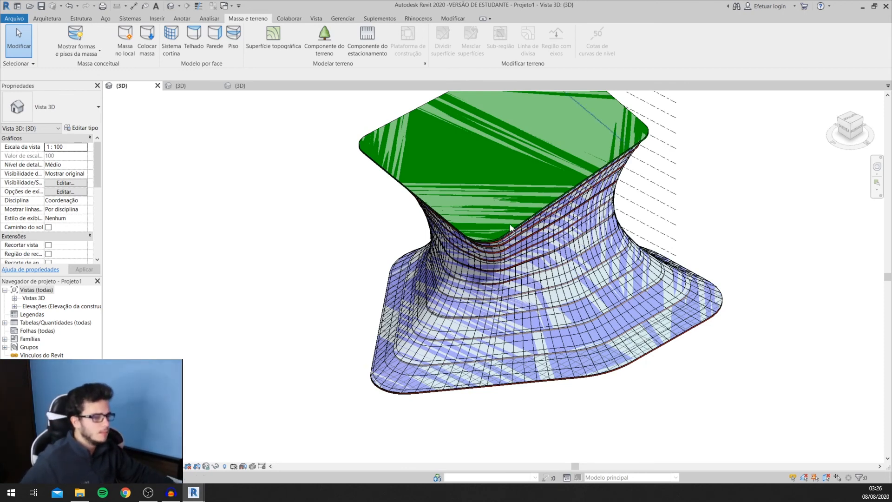
mouse_move(510, 224)
middle_mouse_down("shift")
mouse_move(525, 263)
mouse_move(479, 269)
mouse_move(418, 299)
middle_mouse_up("shift")
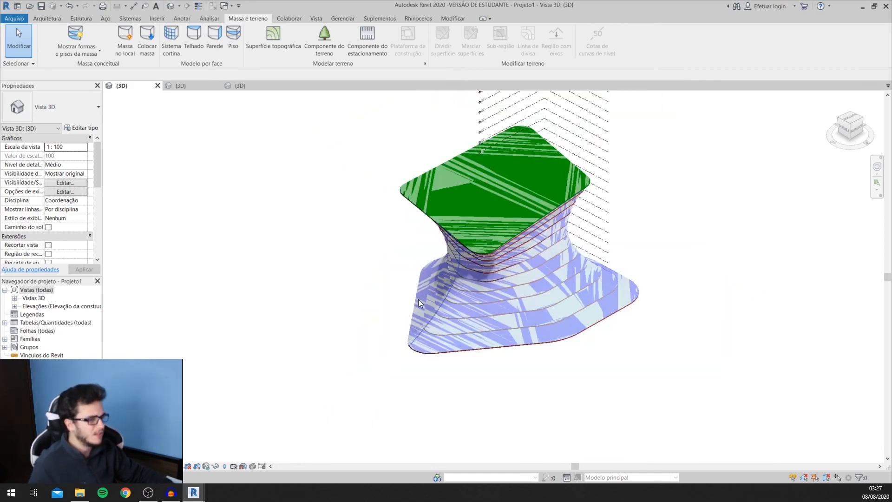
scroll(473, 296, "up", 4)
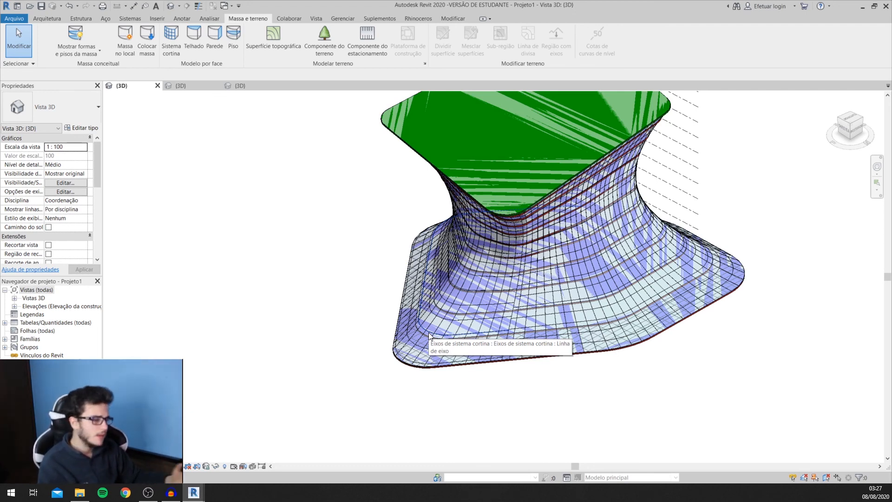
scroll(414, 320, "down", 3)
scroll(742, 347, "up", 3)
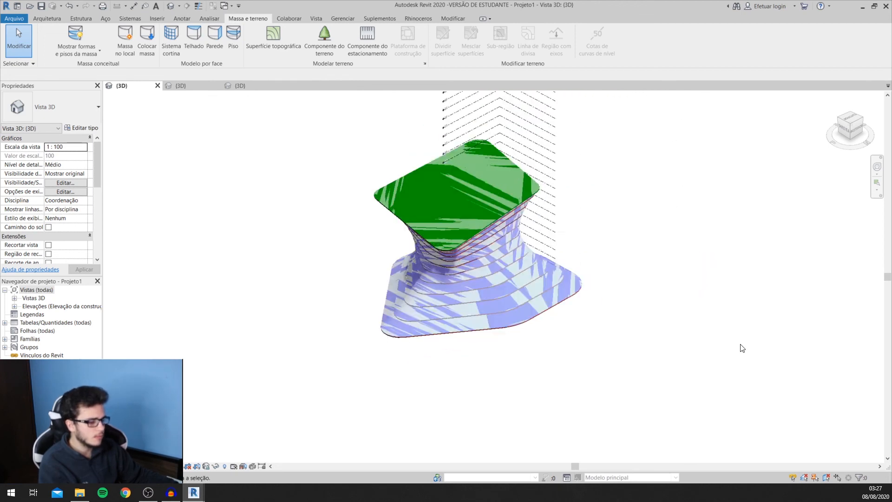
scroll(523, 315, "up", 1)
scroll(463, 350, "down", 1)
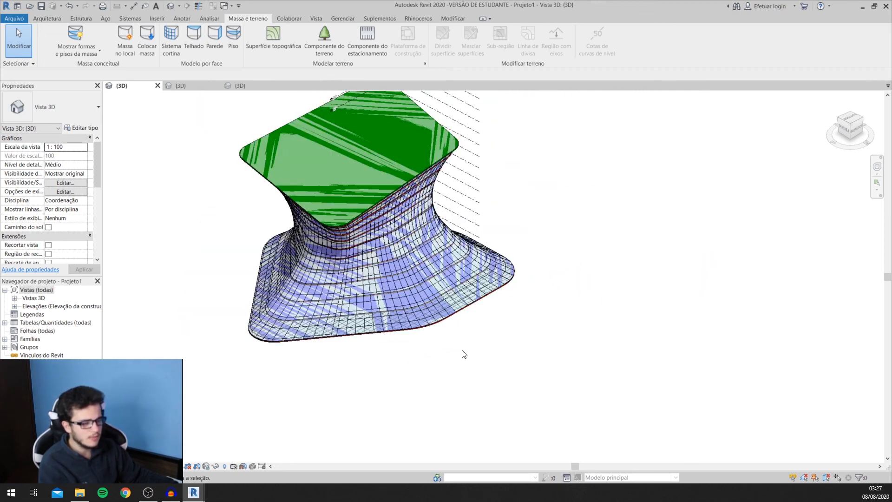